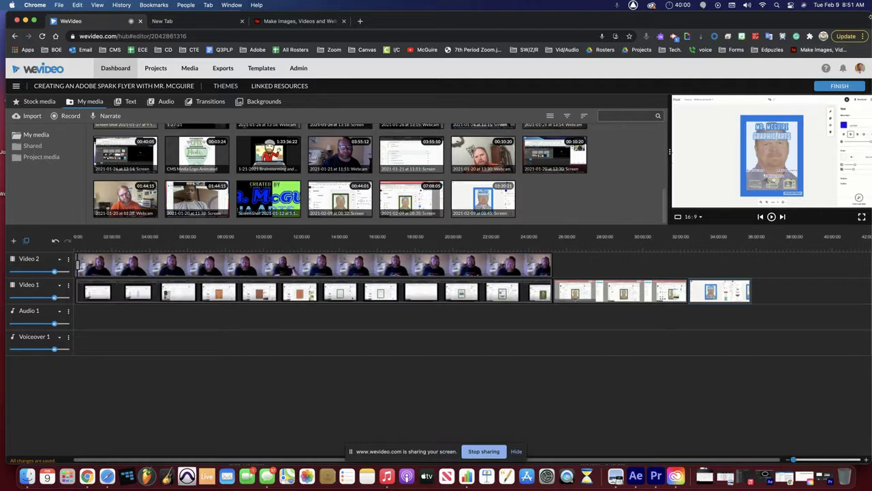
Arrange two browser windows side by side, with the WeVideo editor in one and the new tab split off into the other
left_click_drag(871, 21, 375, 30)
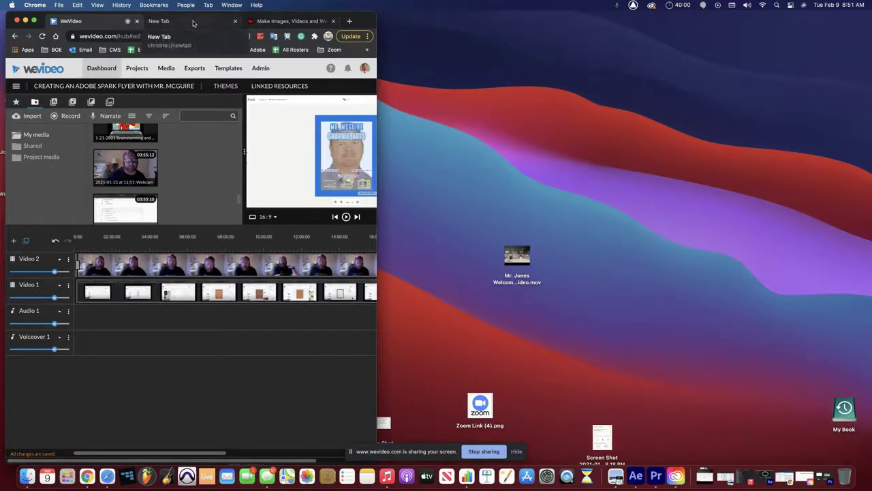
left_click_drag(160, 21, 618, 17)
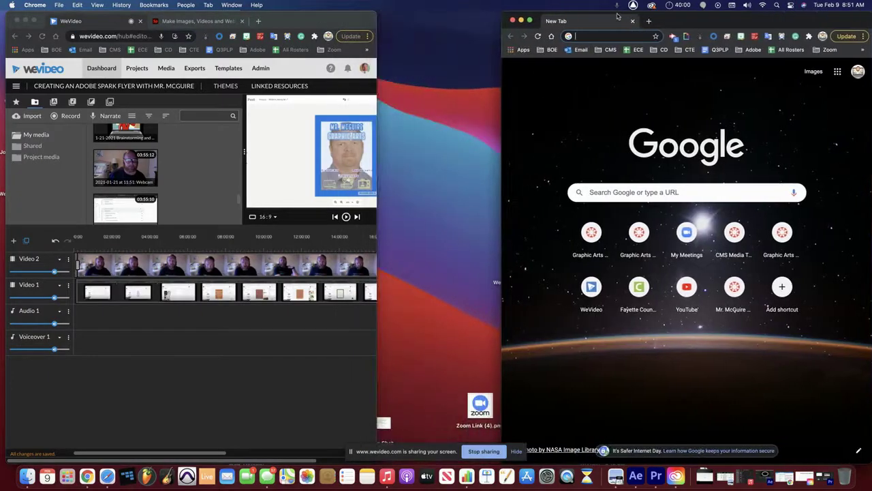
left_click(374, 20)
left_click_drag(374, 19, 458, 15)
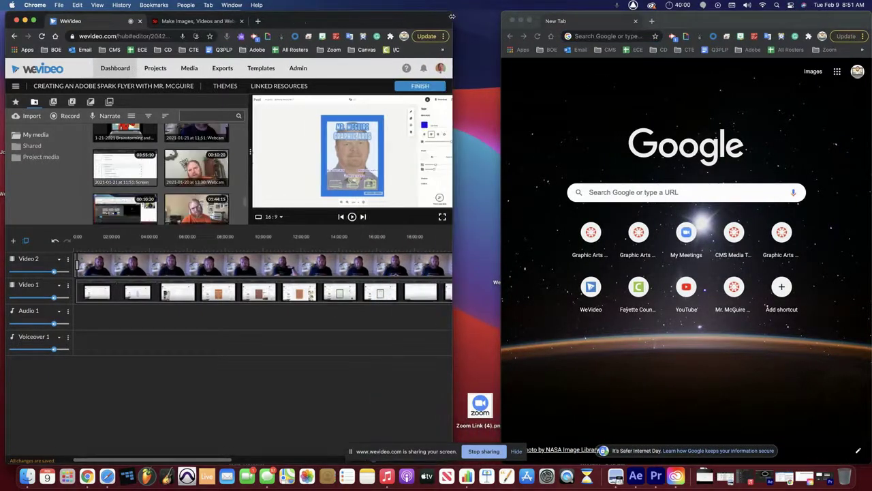
left_click(505, 19)
left_click_drag(503, 21, 453, 20)
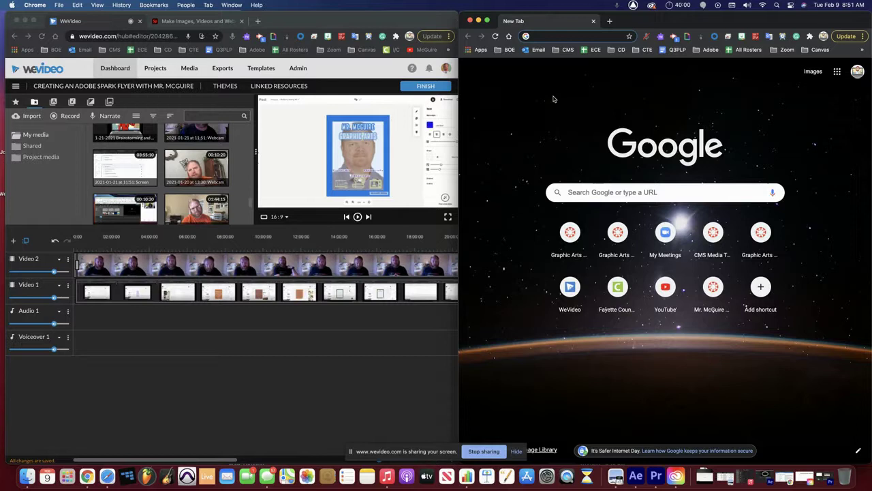
Search Google for "adobe spark" and open the spark.adobe.com site from the results
left_click(665, 187)
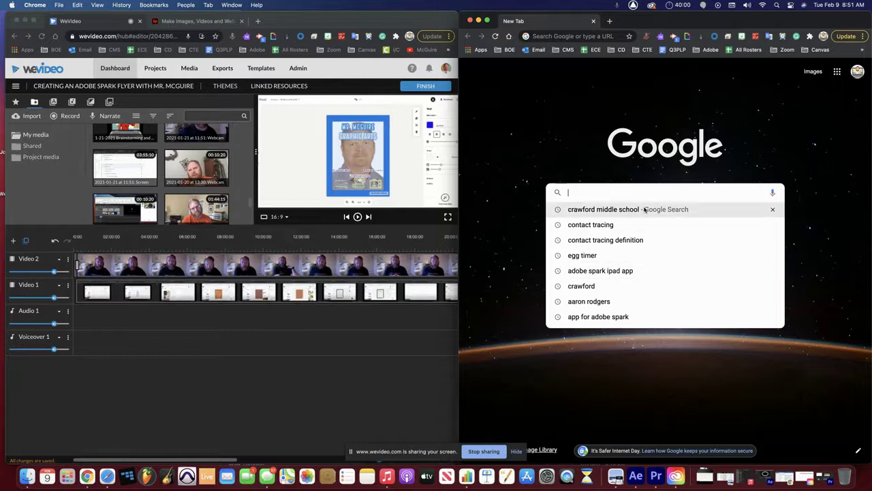
type("g")
key("BackSpace")
key("BackSpace")
type("addob")
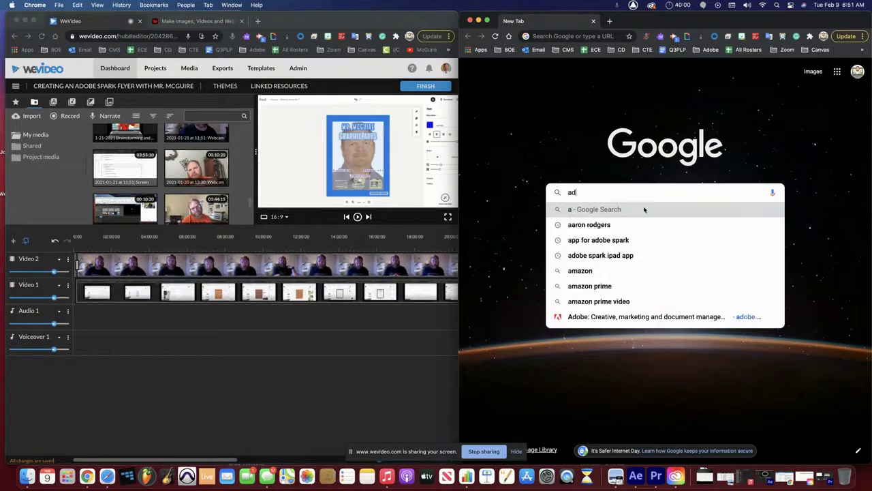
key("BackSpace")
key("BackSpace")
key("BackSpace")
type("obe spark")
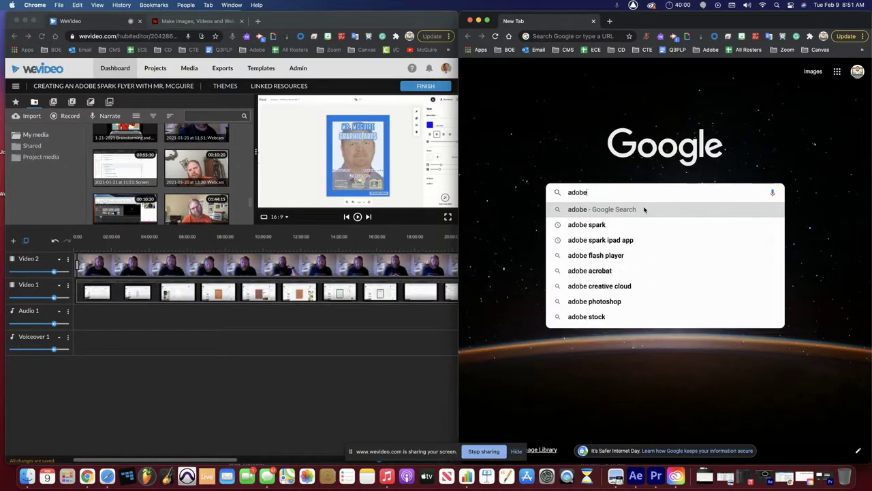
left_click(643, 209)
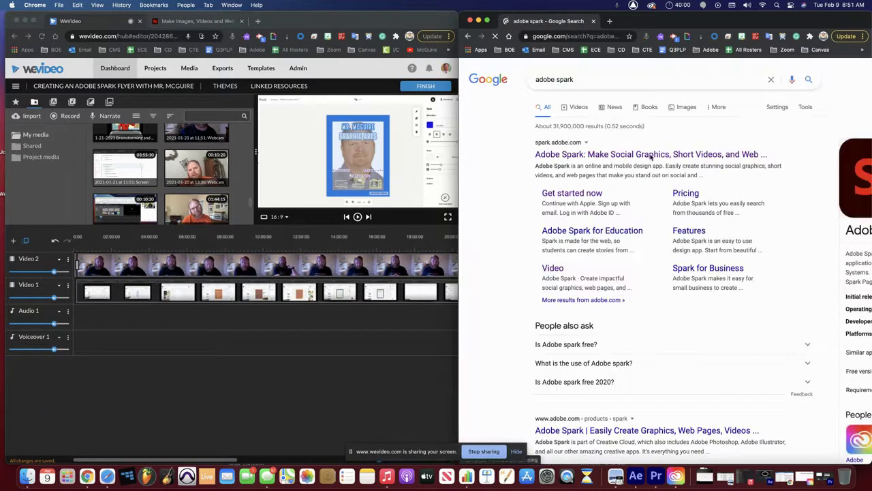
left_click(651, 156)
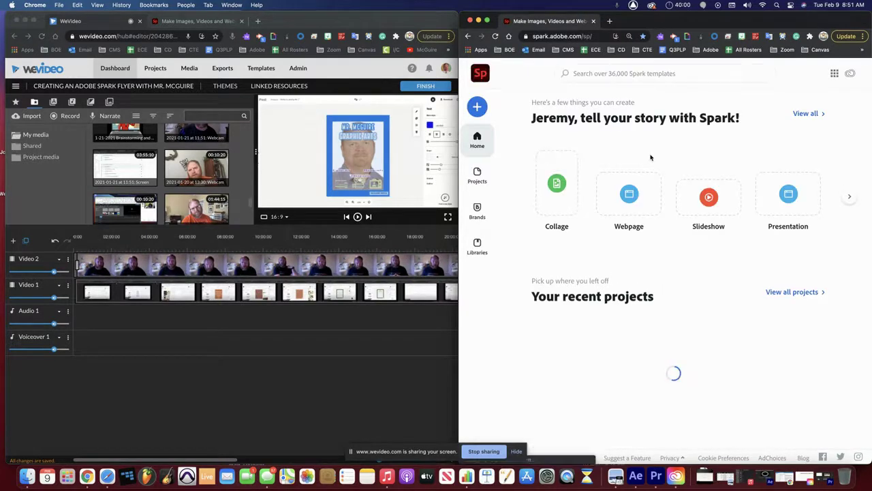
Show the new-project types in Adobe Spark and play the demonstration video in the WeVideo editor
left_click(478, 107)
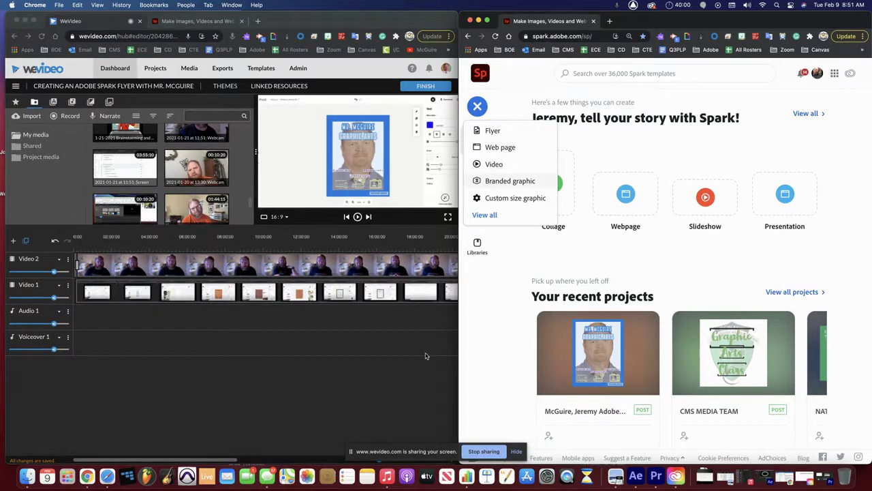
left_click(316, 359)
key("space")
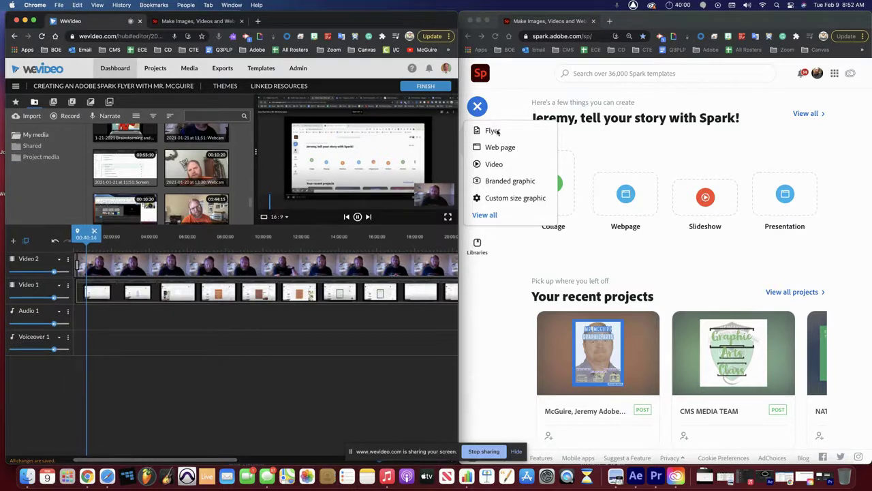
Create a new Flyer project in Adobe Spark and pause the demonstration video in WeVideo
left_click(478, 107)
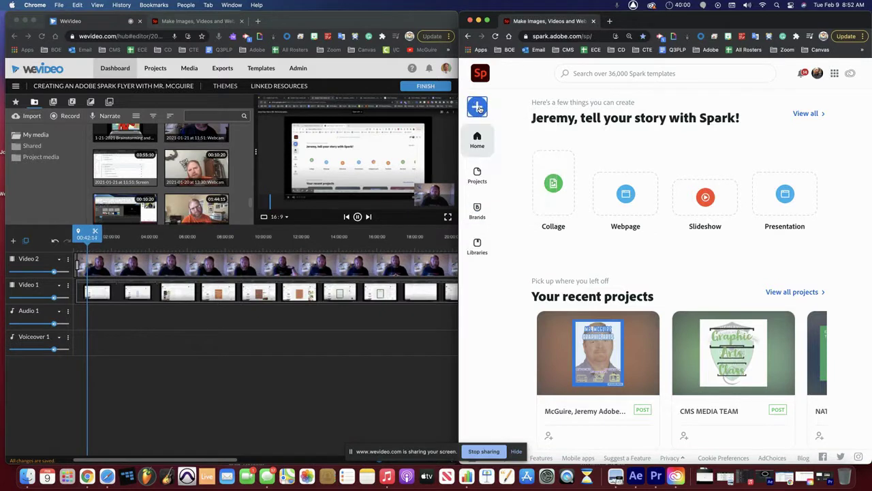
left_click(478, 107)
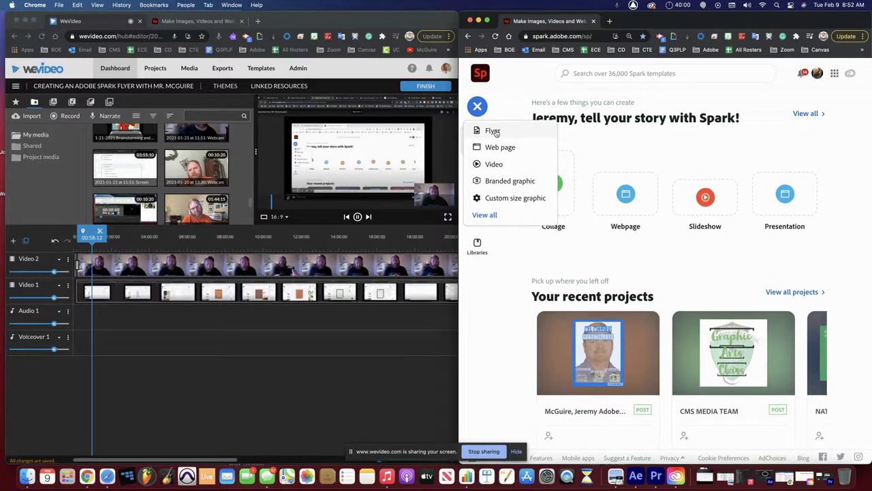
left_click(493, 131)
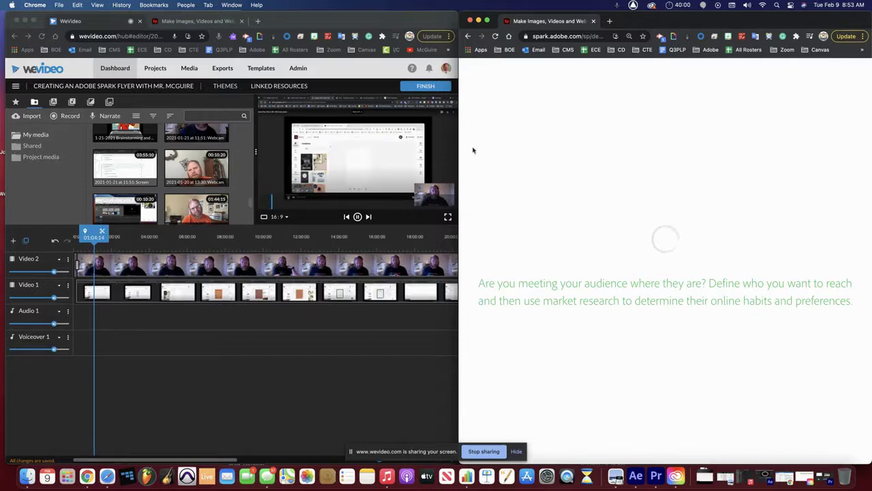
left_click(185, 414)
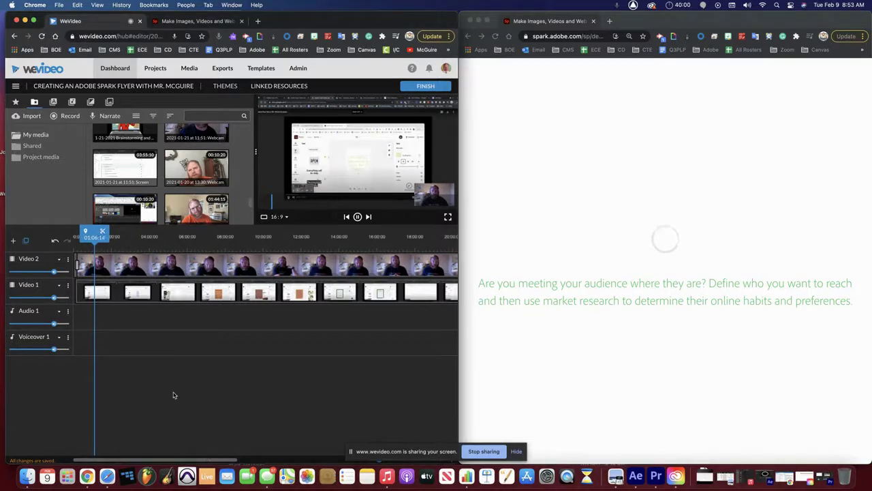
key("space")
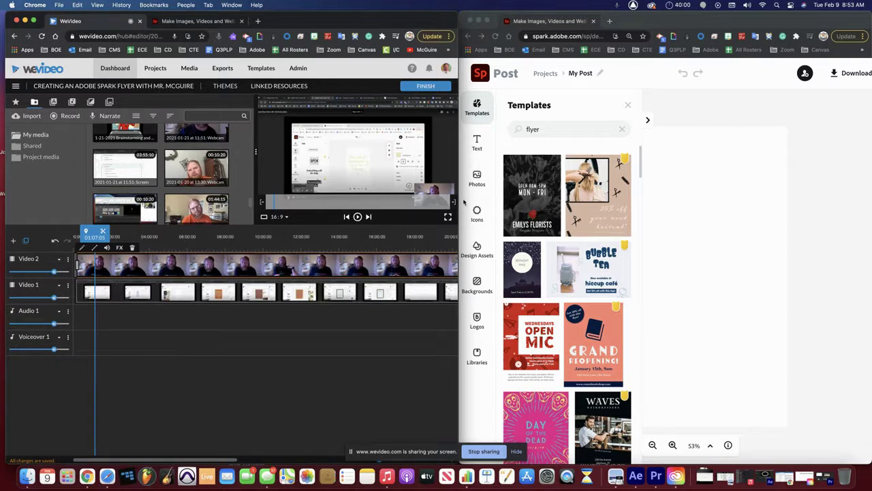
Narrow the WeVideo window slightly and widen the Adobe Spark window to meet its edge
left_click_drag(447, 17, 434, 16)
left_click(463, 20)
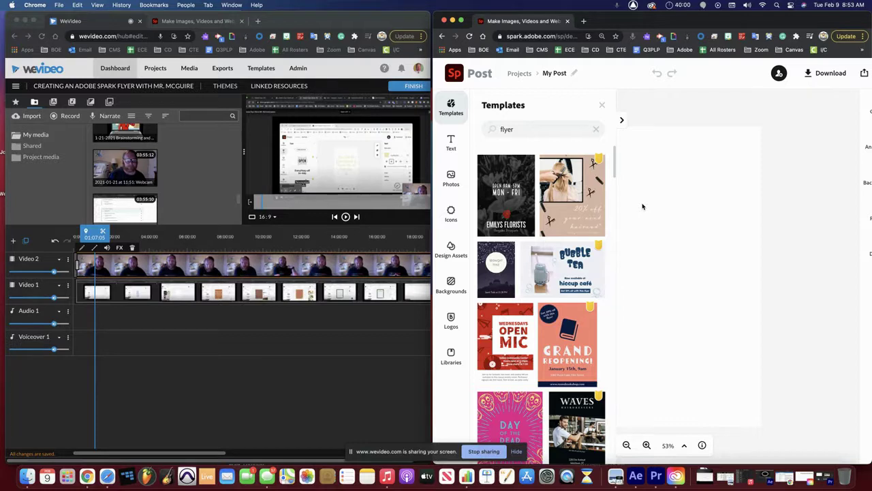
Widen the WeVideo window to the full screen width and show its video preview in full screen
left_click(95, 239)
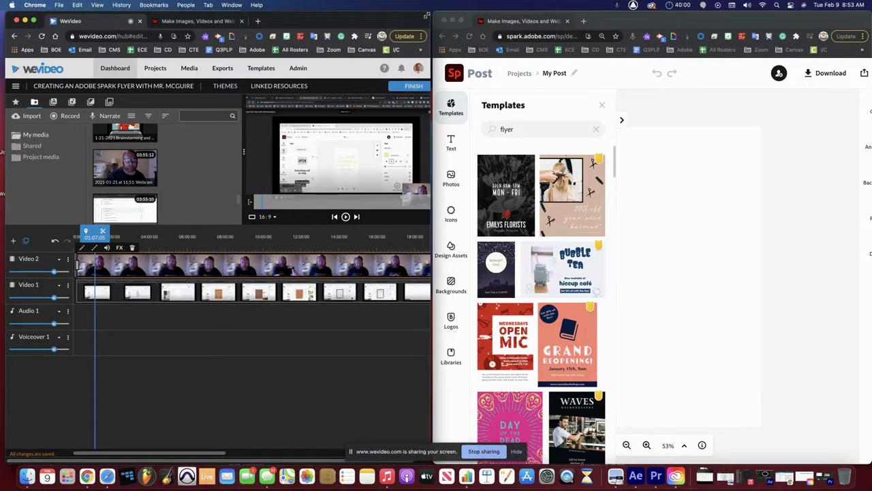
left_click_drag(432, 15, 871, 15)
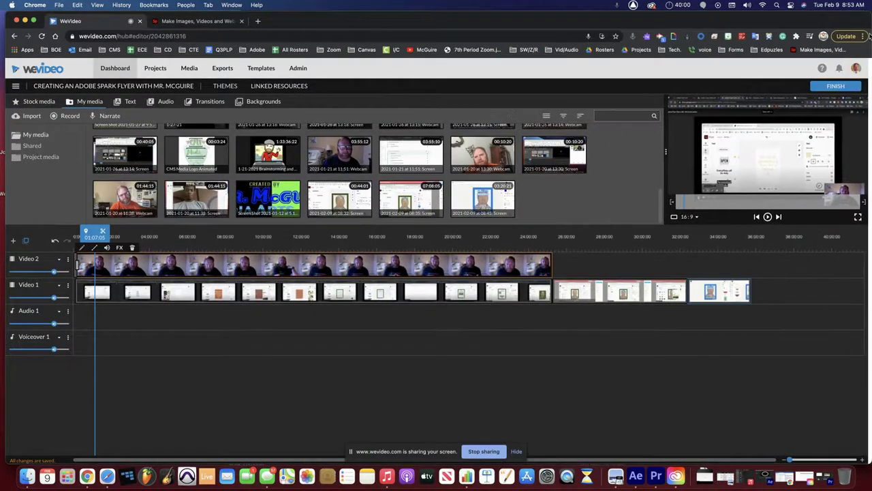
left_click(861, 217)
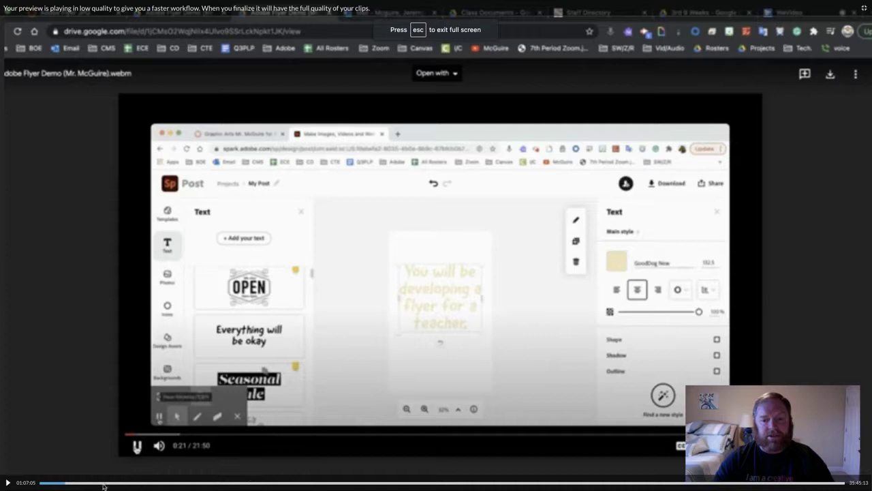
Scrub the full-screen preview through the opening minute and on to about 11:45, and return to the WeVideo editor
left_click(58, 483)
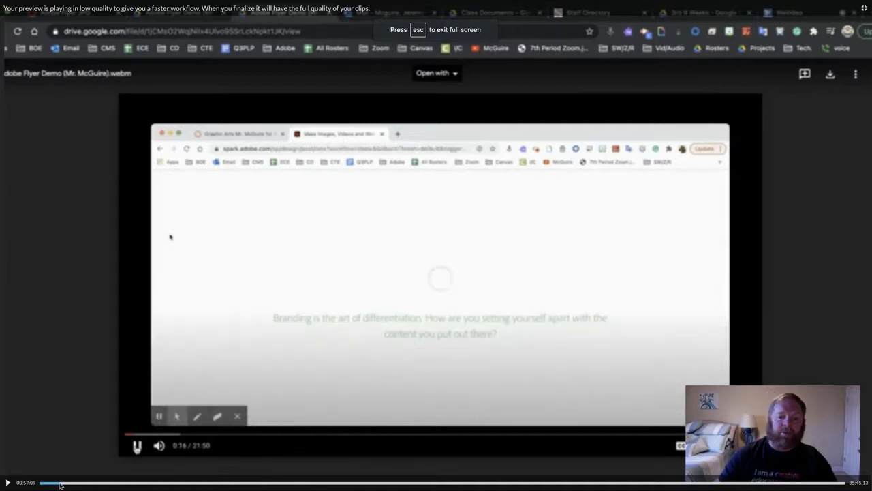
left_click(56, 483)
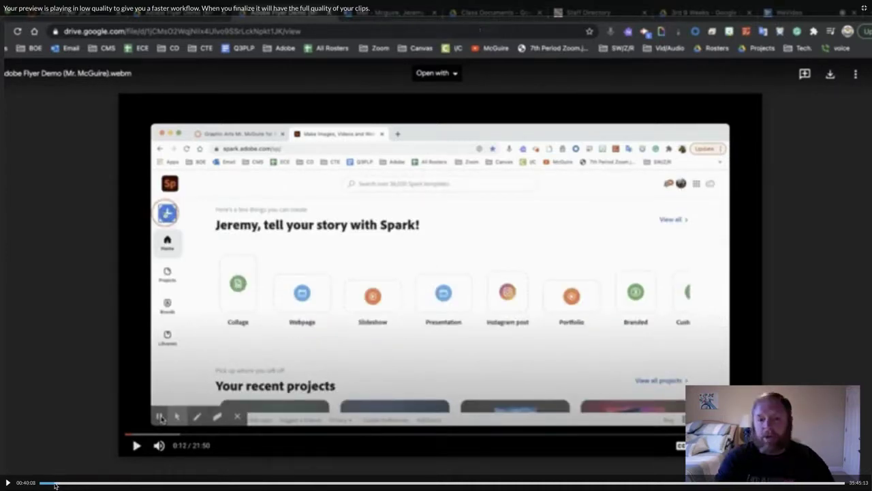
left_click(48, 484)
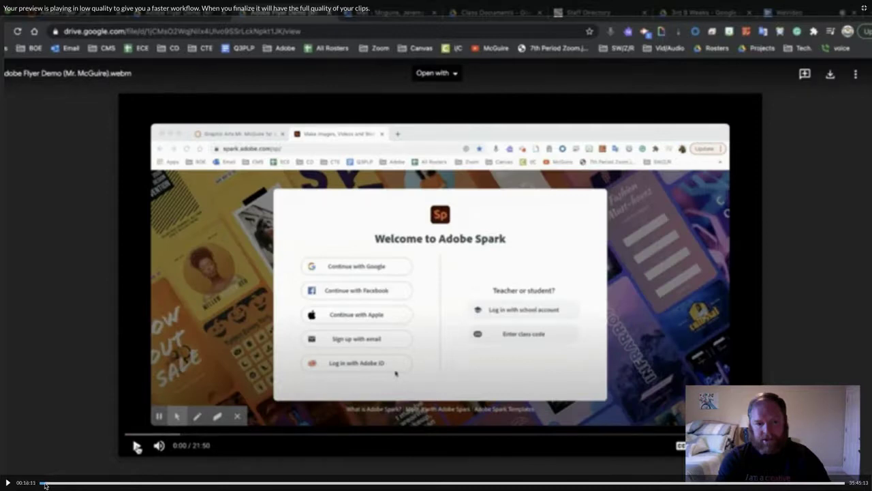
left_click(38, 483)
left_click(56, 483)
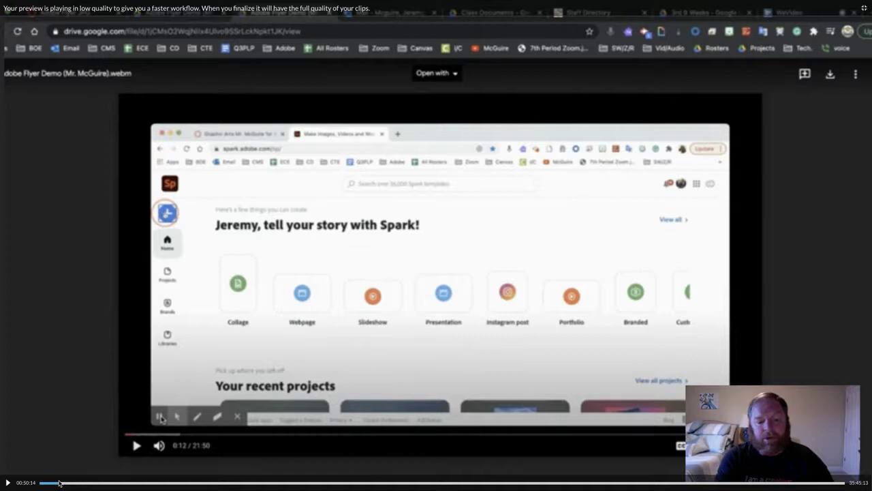
left_click(64, 483)
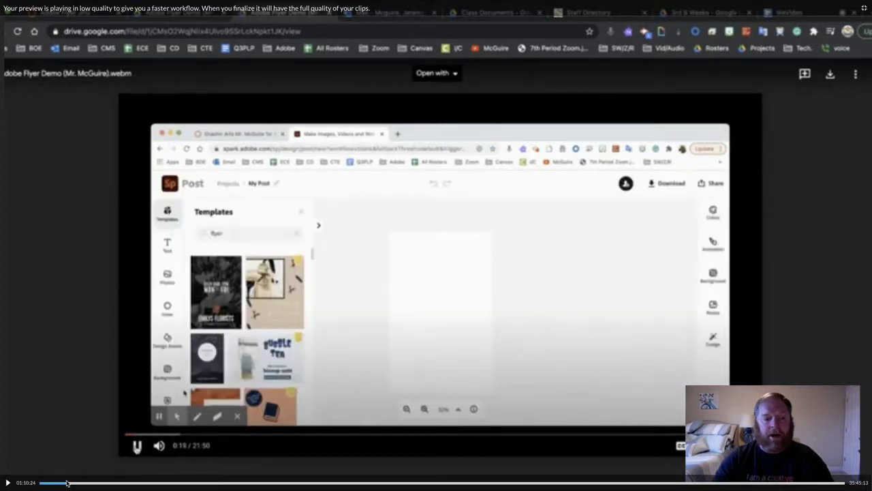
left_click(67, 483)
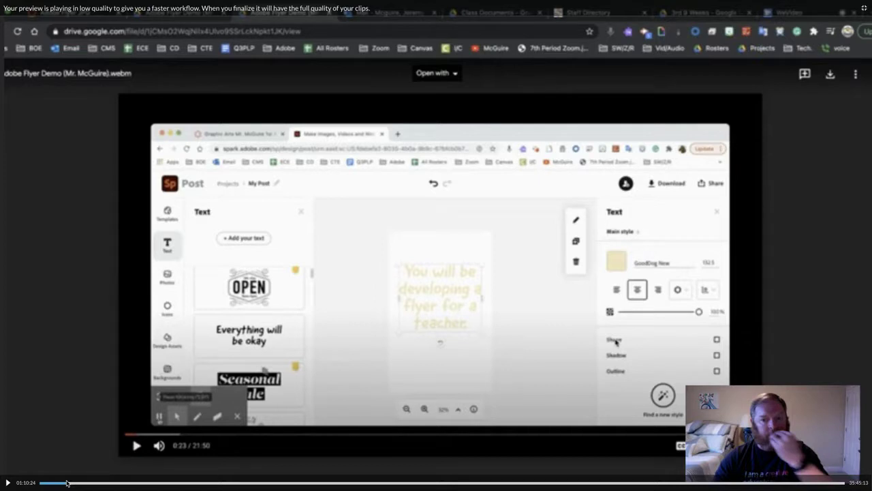
left_click_drag(67, 483, 305, 486)
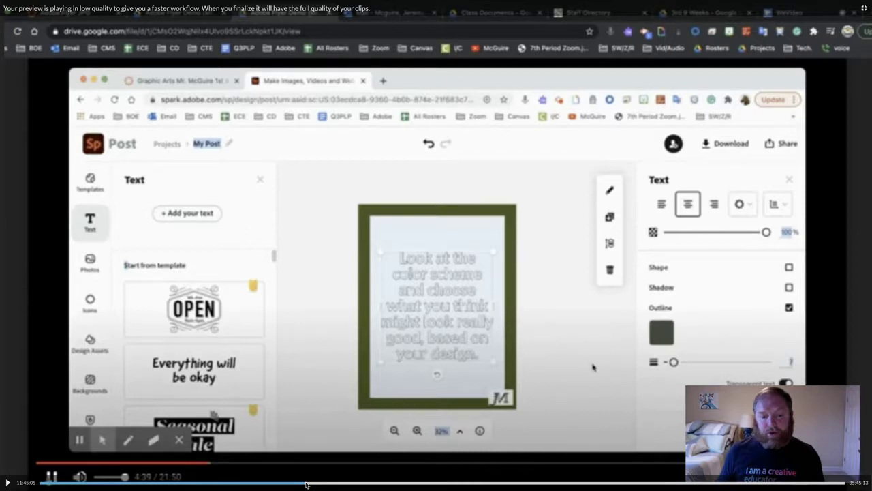
key("Escape")
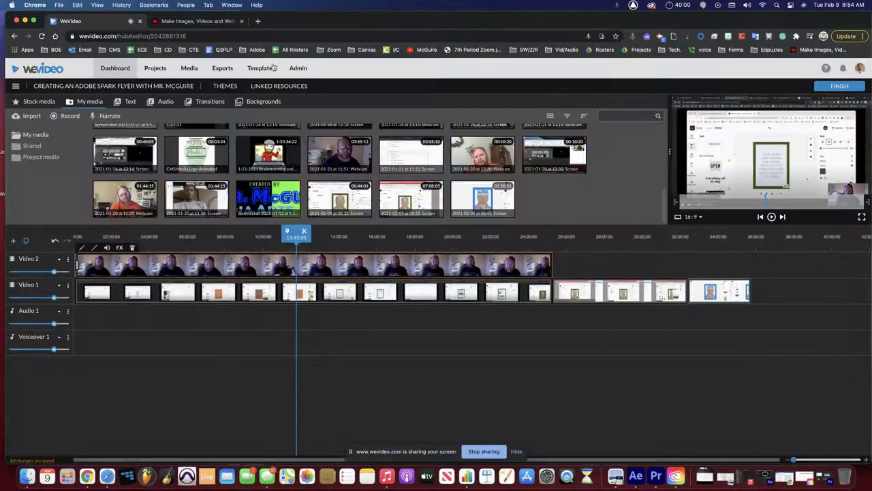
Open the bookmarked "1st & 4th Hour" Canvas course in a new browser tab
left_click(257, 21)
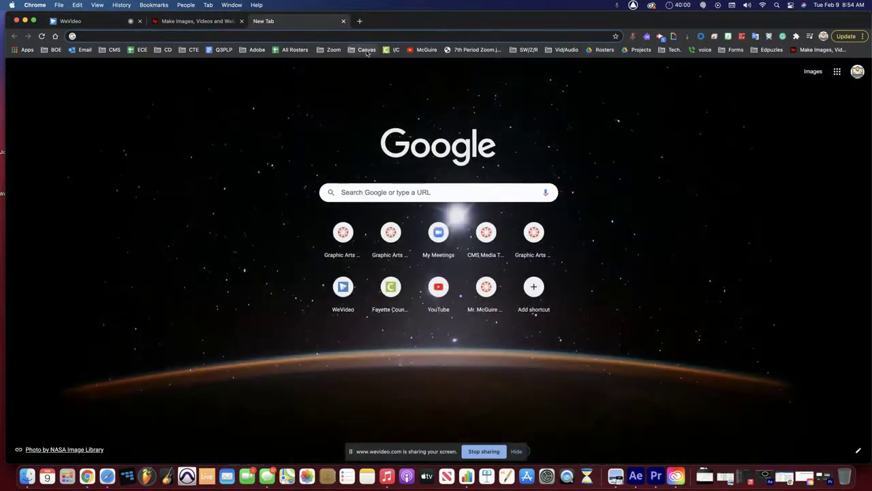
left_click(367, 50)
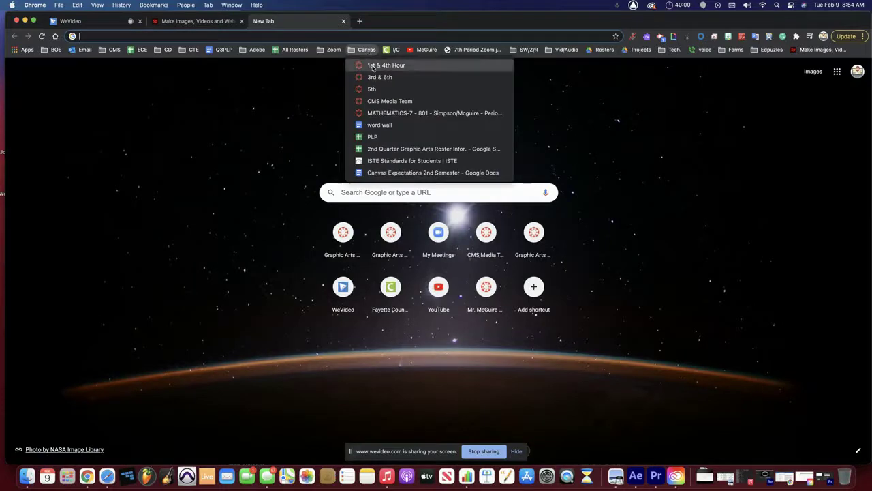
left_click(386, 66)
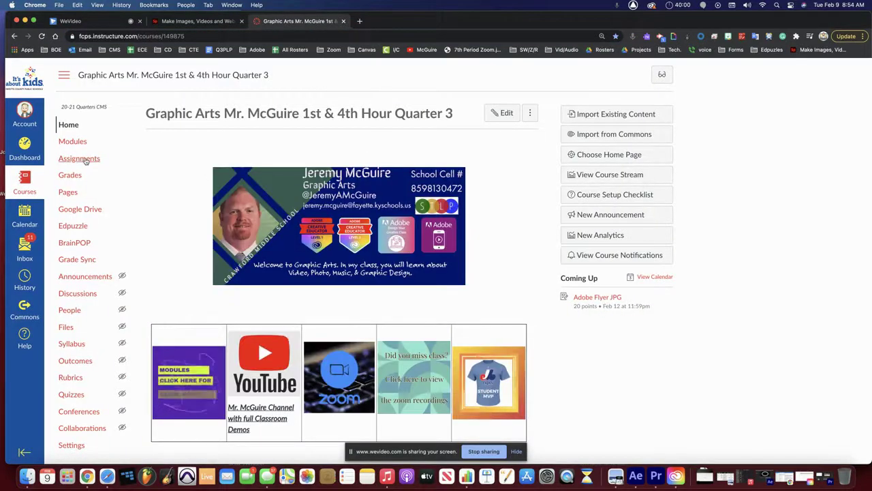
In the course's assignments, move Adobe Flyer JPG to the first place in the Summative group
left_click(79, 158)
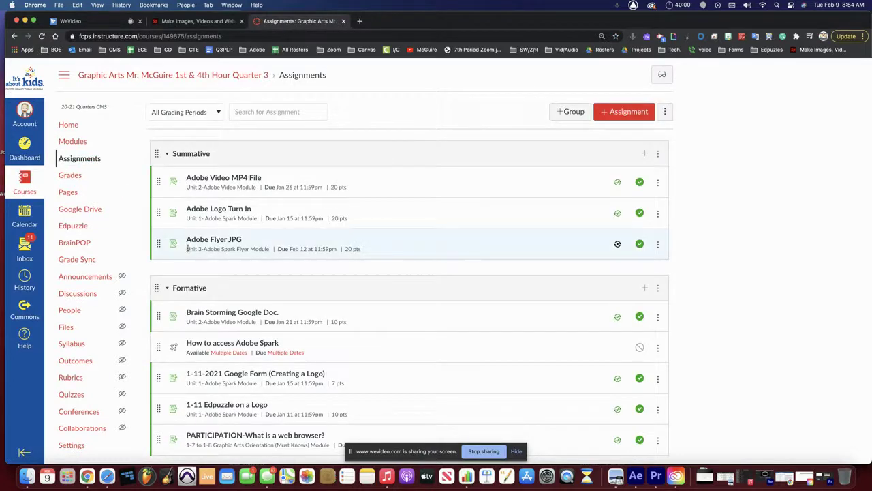
left_click_drag(159, 244, 153, 189)
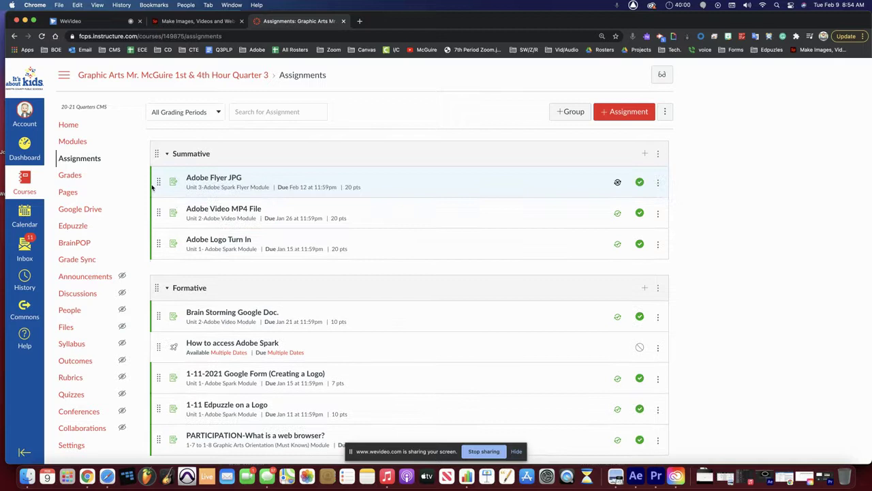
Open the Adobe Flyer JPG assignment and its linked folder "Pictures of Teachers for Adobe Flyer JPG"
left_click(217, 178)
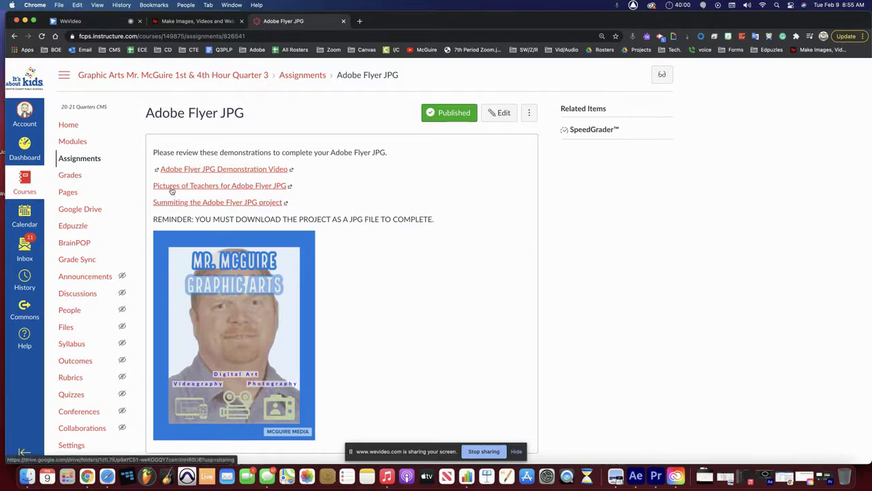
left_click(239, 187)
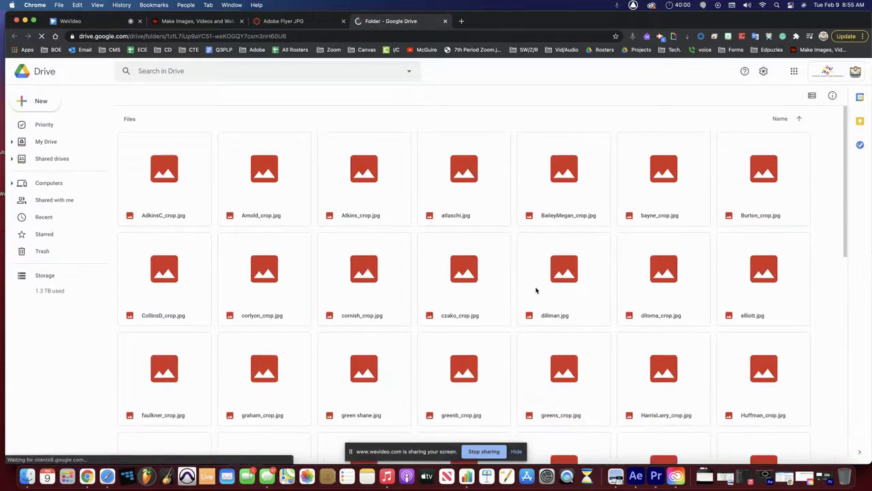
Look through all the teacher portraits in the "Teachers from Crawford Middle" folder, from the first row to the last and back
scroll(574, 300, "down", 3)
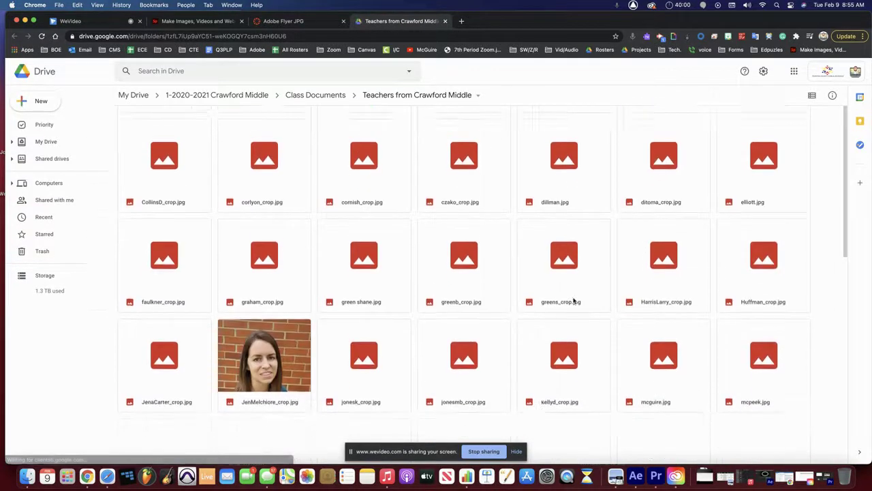
scroll(574, 301, "down", 8)
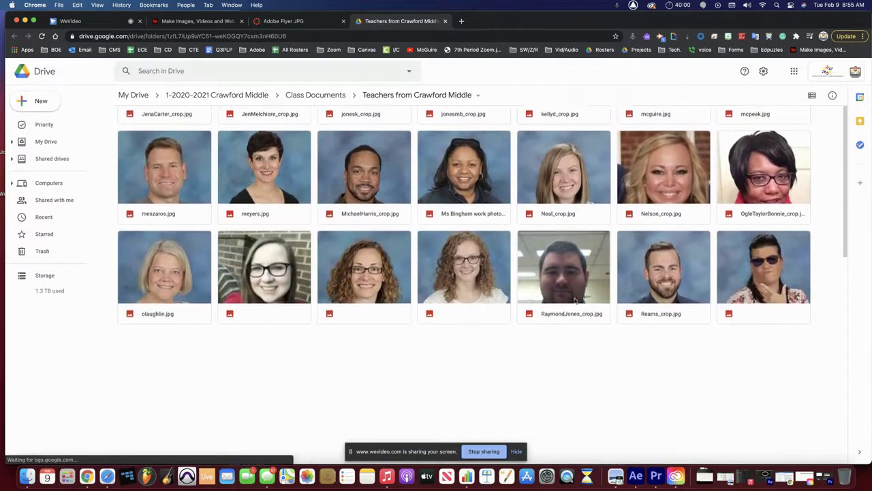
scroll(575, 301, "down", 3)
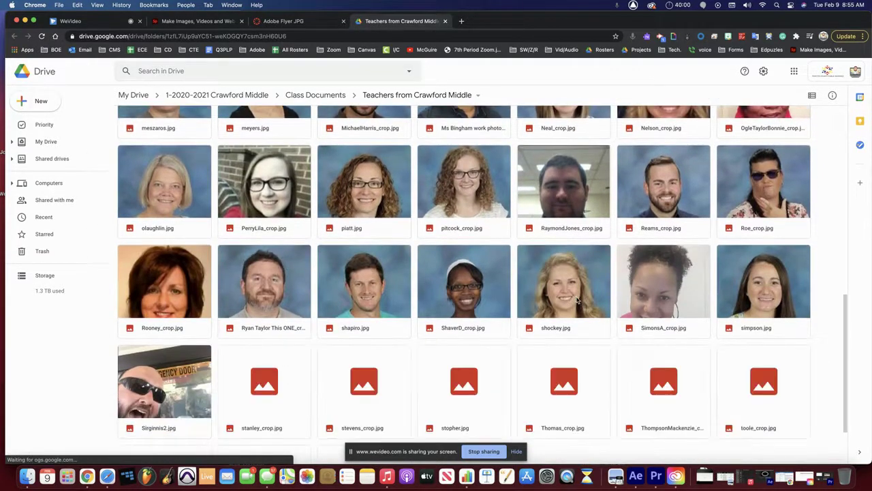
scroll(578, 301, "down", 3)
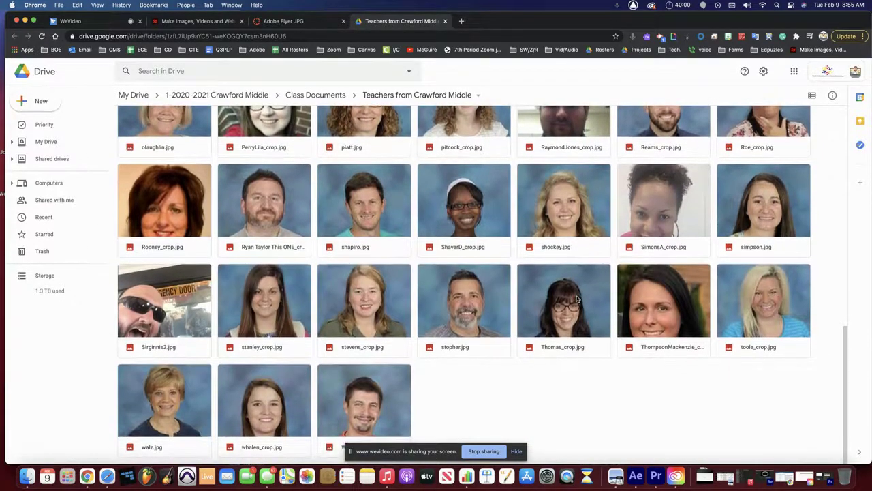
scroll(565, 293, "up", 9)
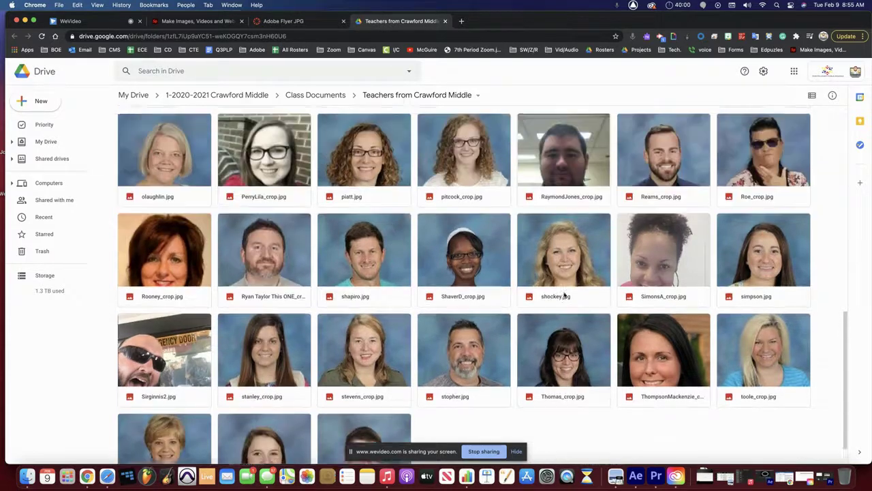
scroll(565, 293, "up", 8)
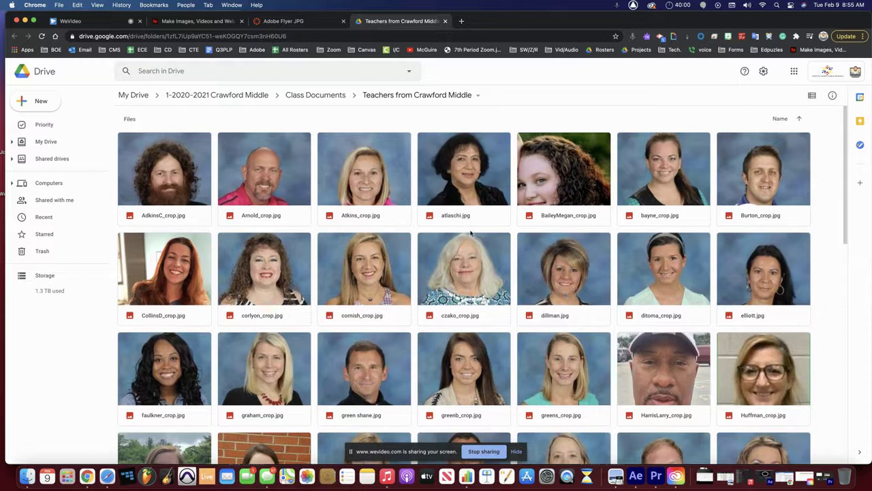
From the Adobe Flyer JPG assignment, open the linked video on submitting the project and play it, pausing at 0:22
left_click(270, 23)
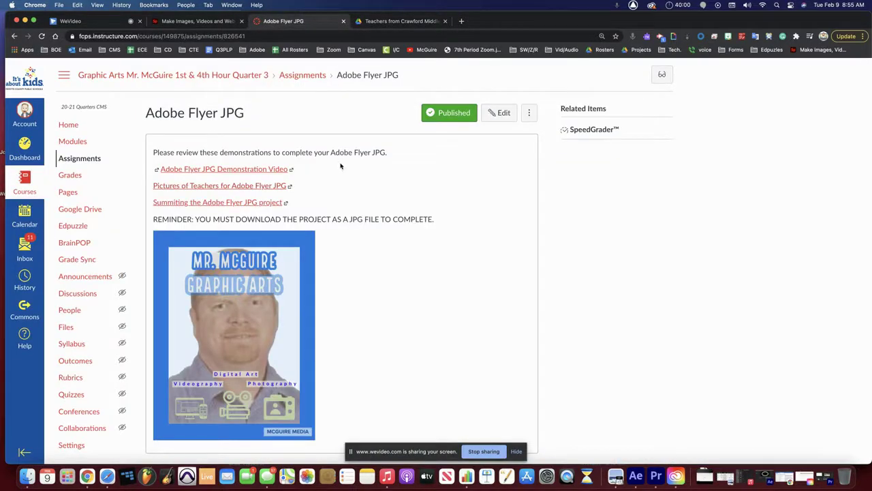
left_click(212, 203)
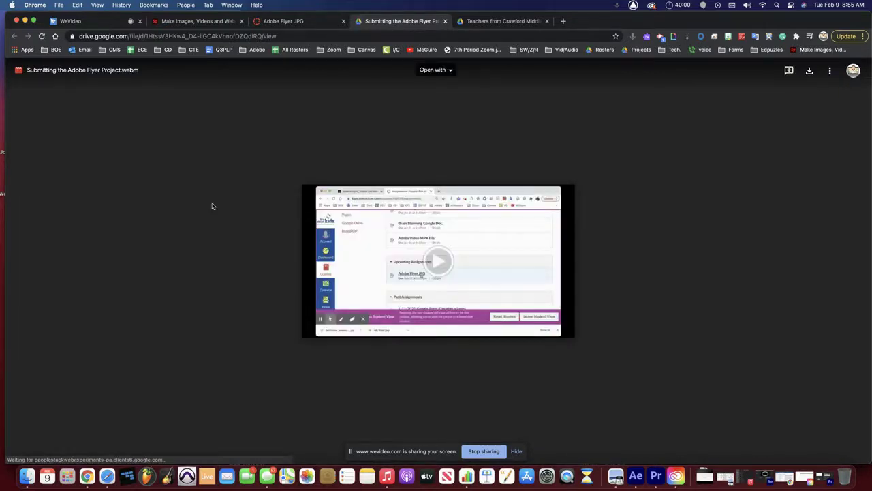
left_click(434, 262)
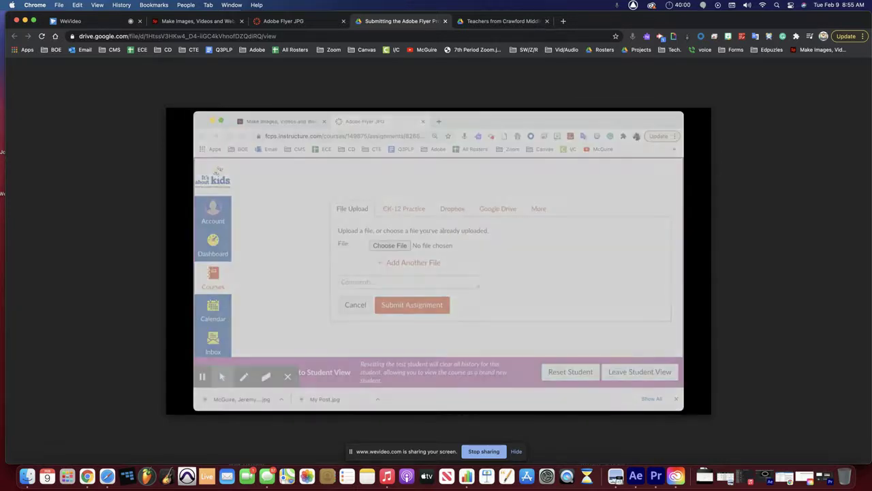
left_click(363, 311)
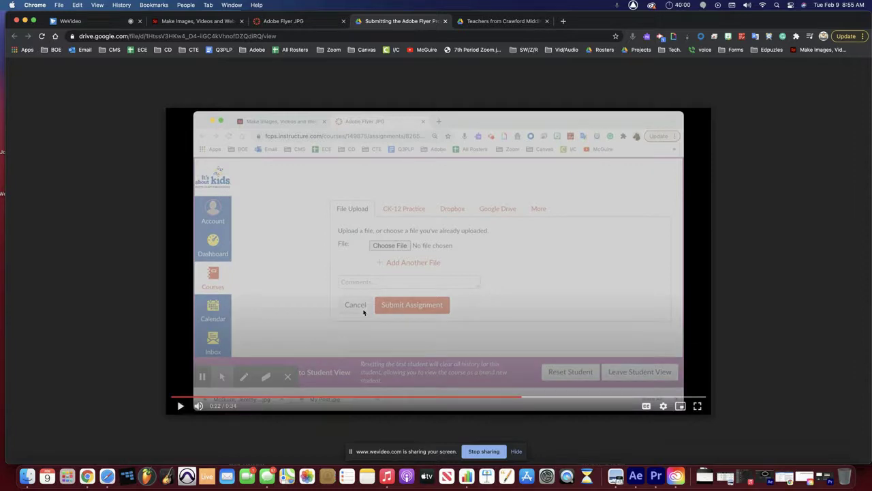
Switch to Adobe Spark and download the finished teacher flyer as a JPG file
left_click(293, 21)
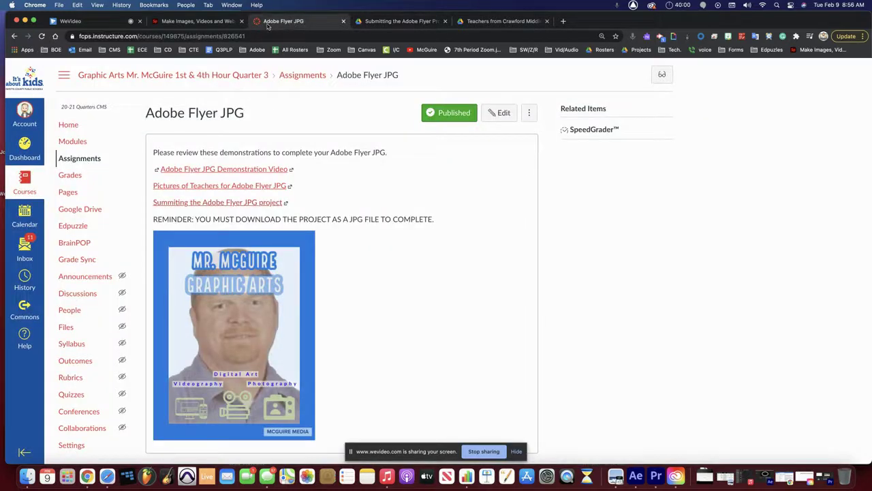
left_click(158, 23)
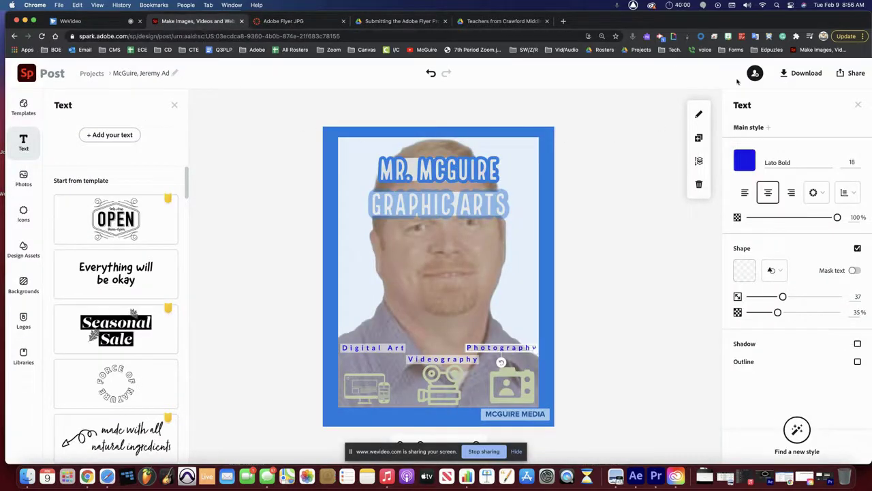
left_click(797, 74)
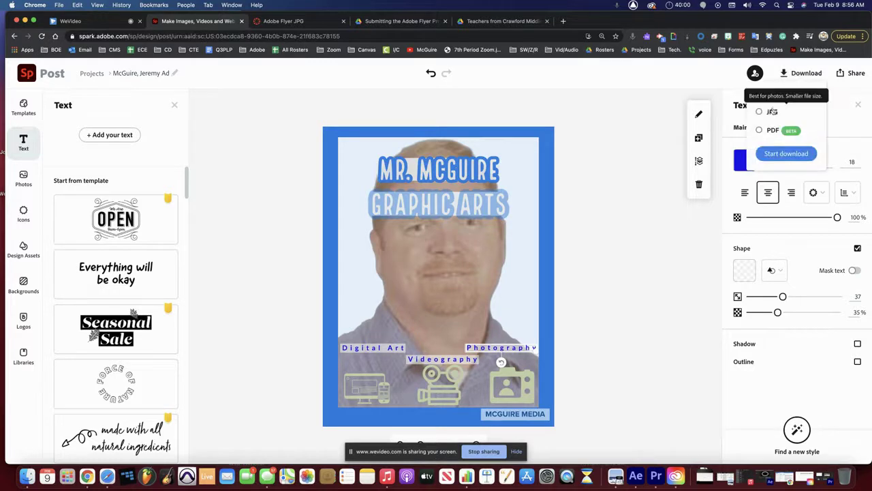
left_click(782, 155)
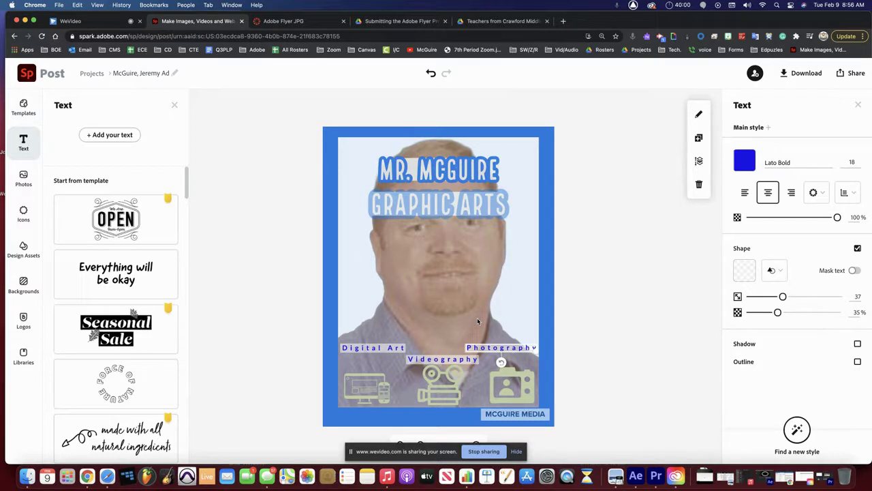
left_click(91, 21)
left_click(172, 21)
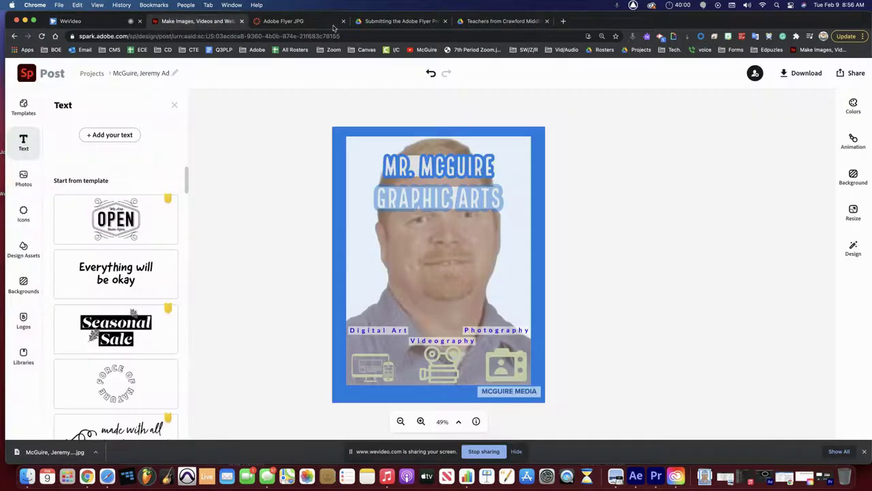
In the submission video's browser tab, load the bookmarked "1st & 4th Hour" Canvas course and open its Adobe Flyer JPG assignment
left_click(418, 22)
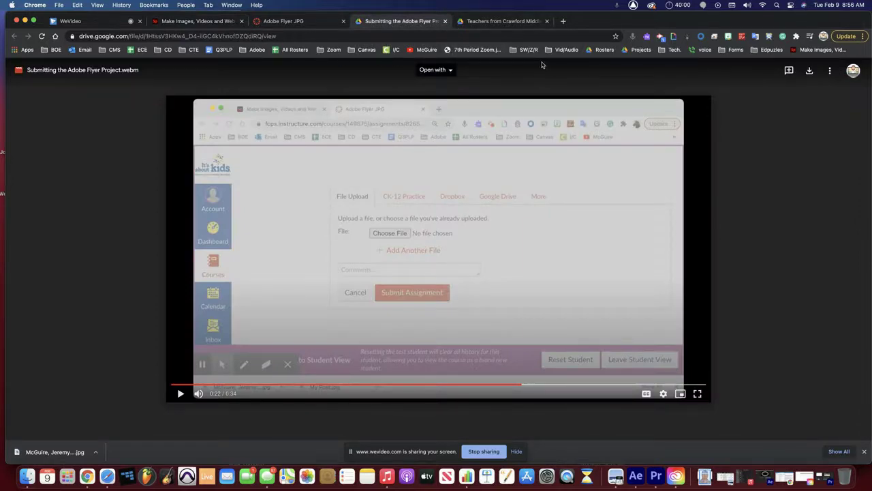
left_click(368, 53)
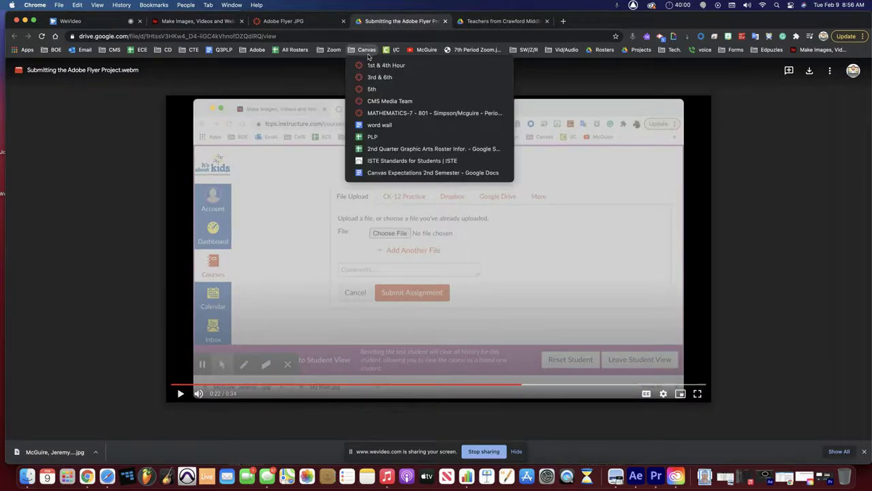
left_click(376, 75)
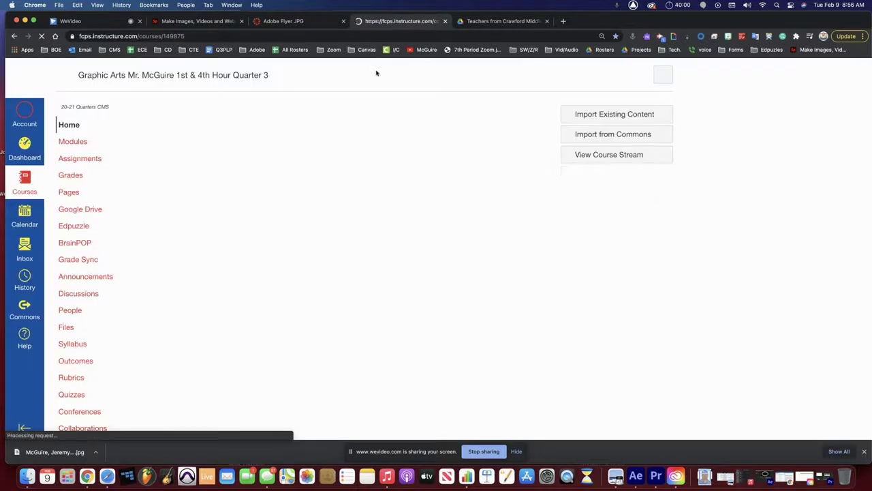
left_click(69, 159)
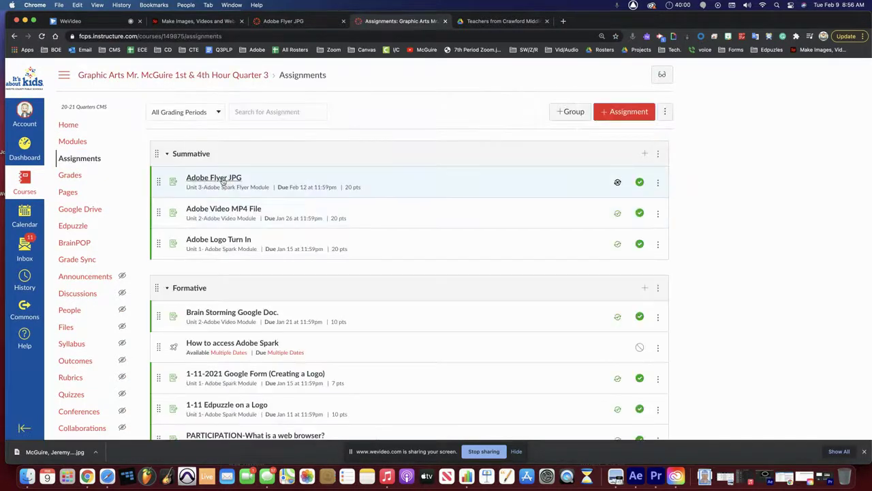
left_click(222, 178)
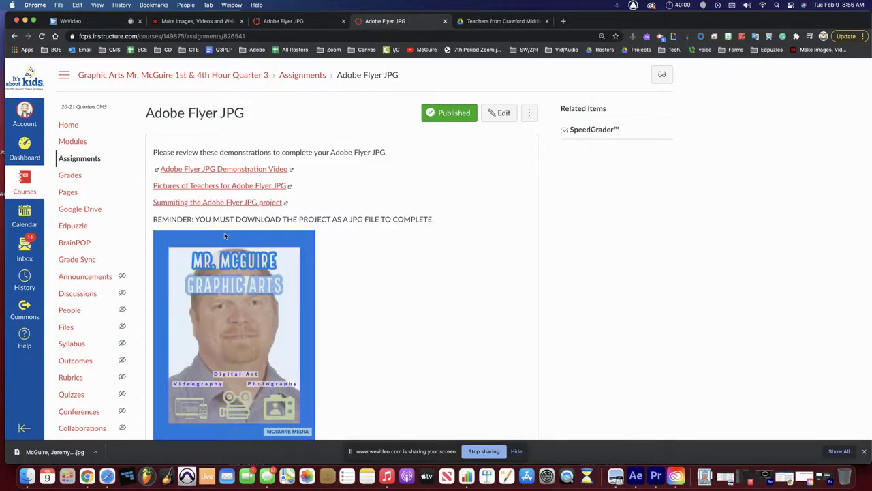
scroll(392, 249, "down", 1)
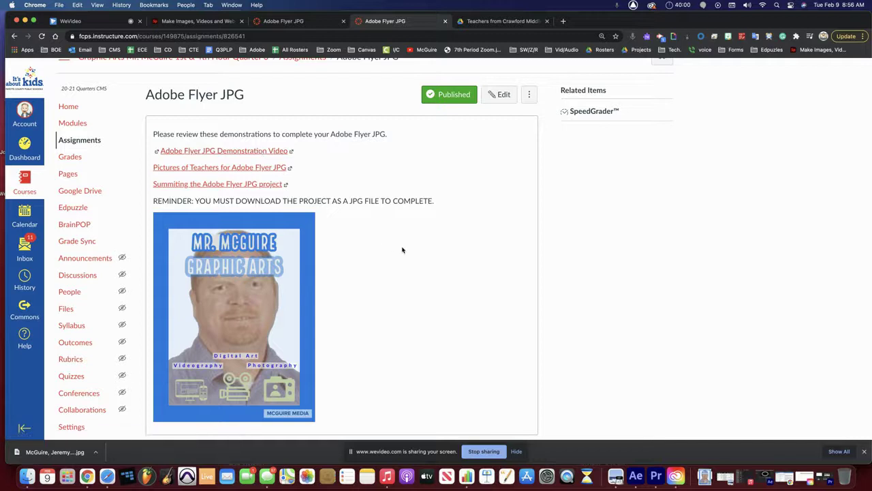
Check the February 2021 month in the Calendar app and close its window
left_click(497, 452)
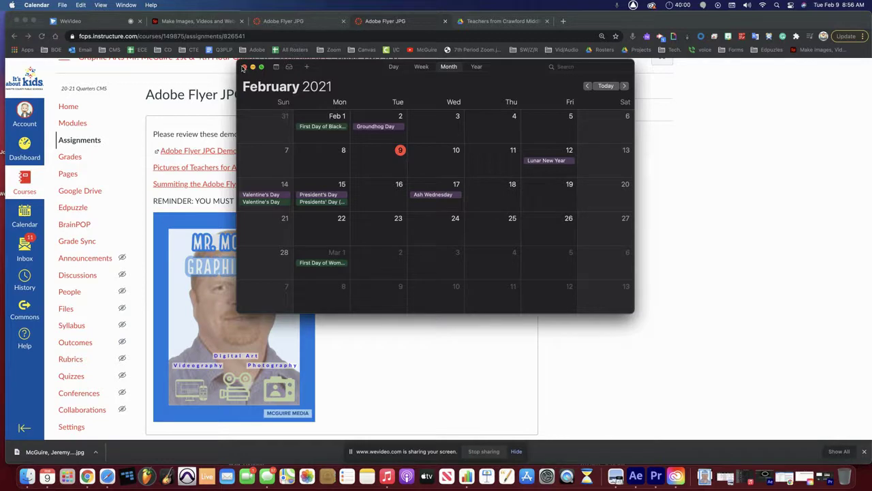
left_click(244, 68)
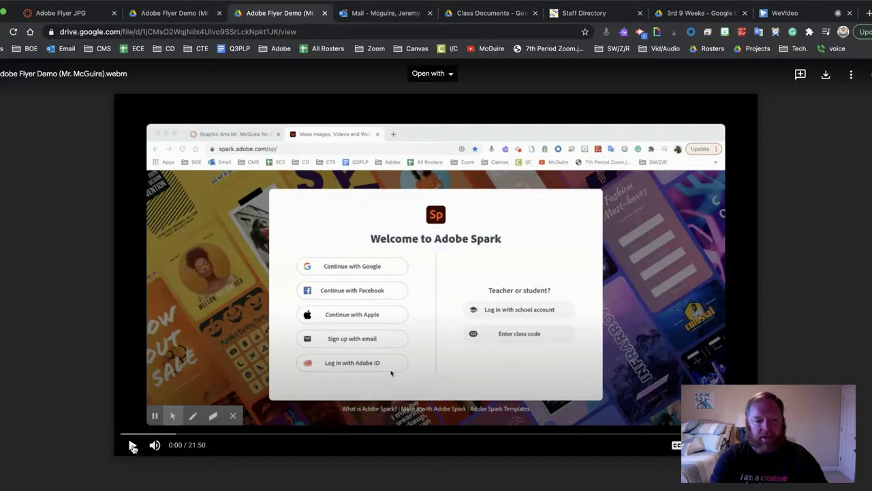
Play the Adobe Flyer Demo video from the start, pausing at 0:12, 0:20 and 0:23, where it introduces the teacher flyer
left_click(133, 445)
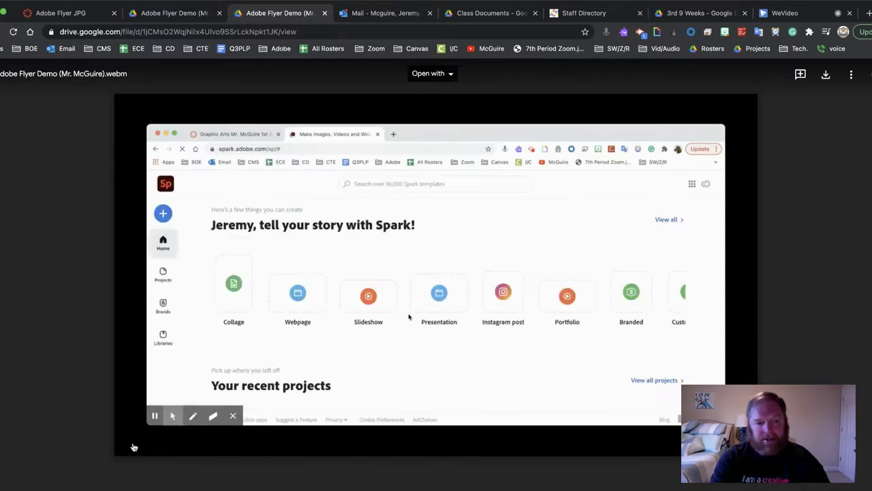
left_click(156, 417)
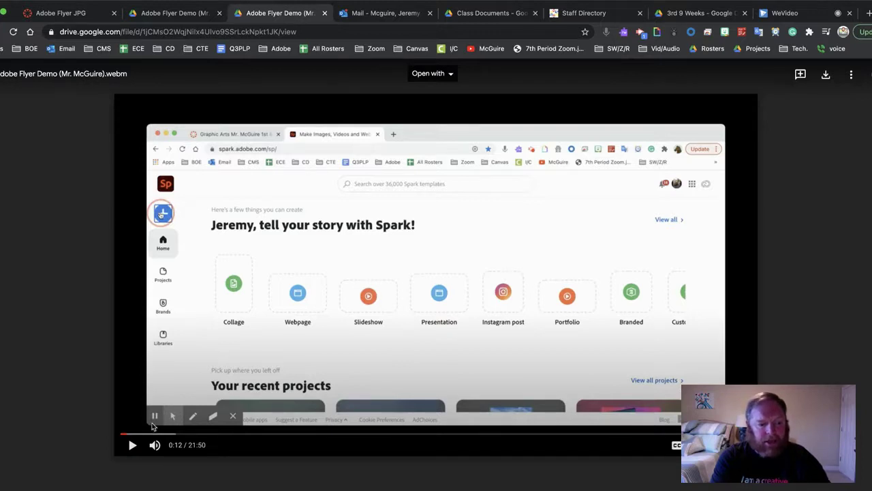
left_click(132, 445)
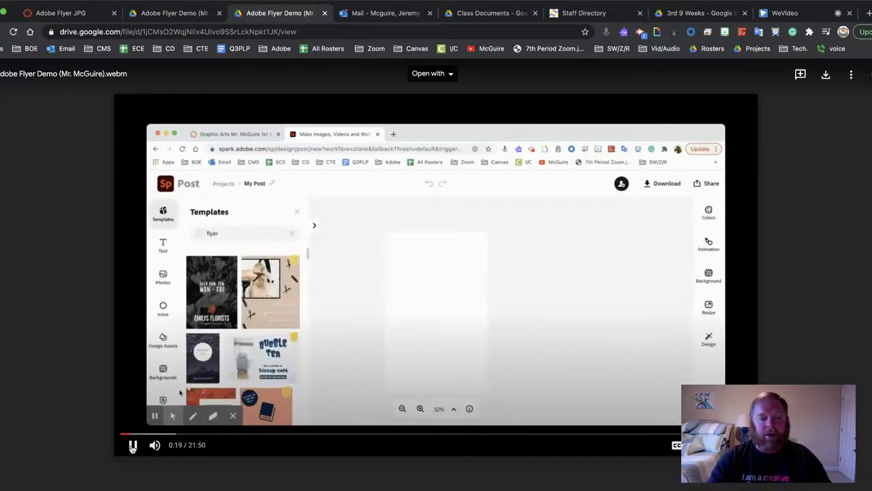
left_click(133, 445)
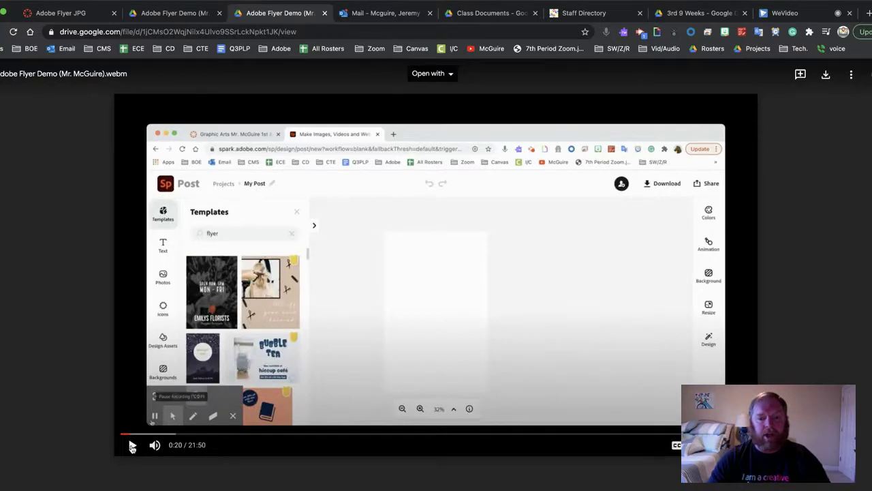
left_click(132, 446)
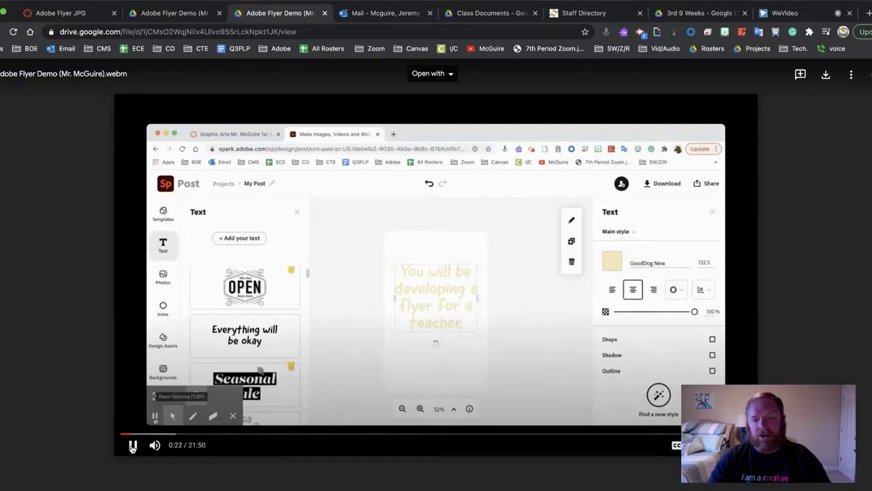
left_click(133, 445)
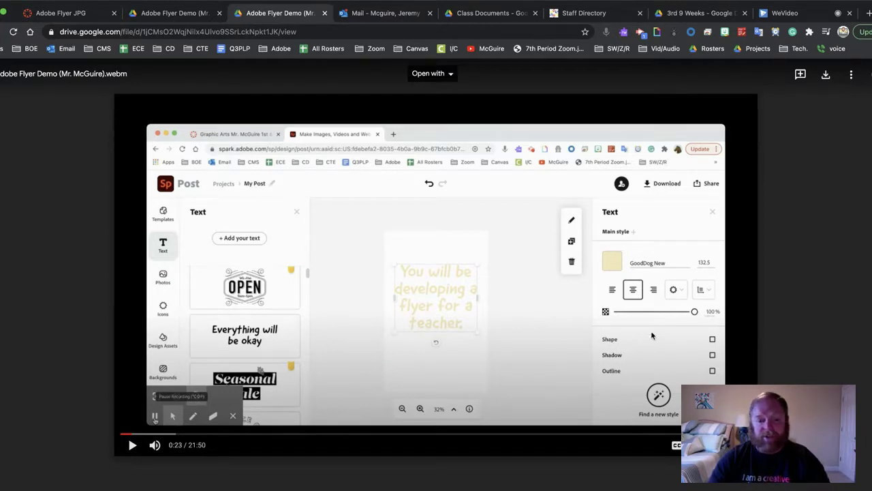
Continue the demo video to the instruction about choosing a grade-level or exploratory teacher, pausing at 0:24 and 0:25
left_click(416, 344)
left_click(133, 447)
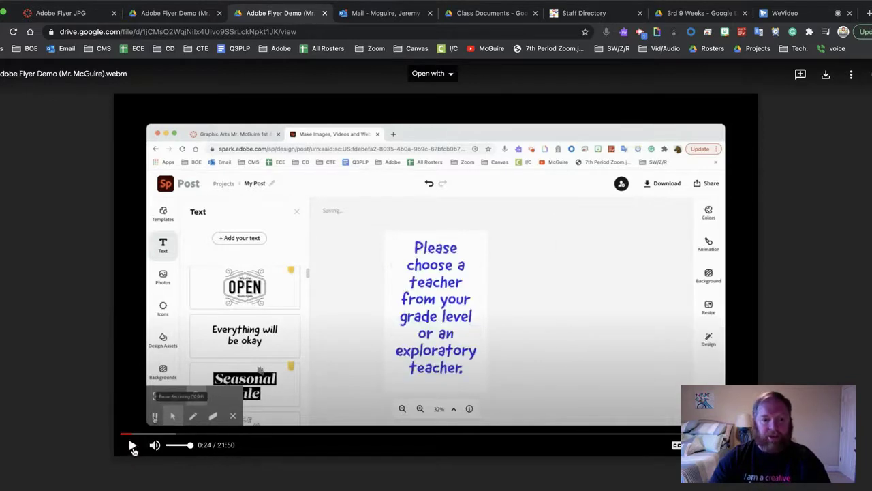
left_click(133, 445)
left_click(133, 445)
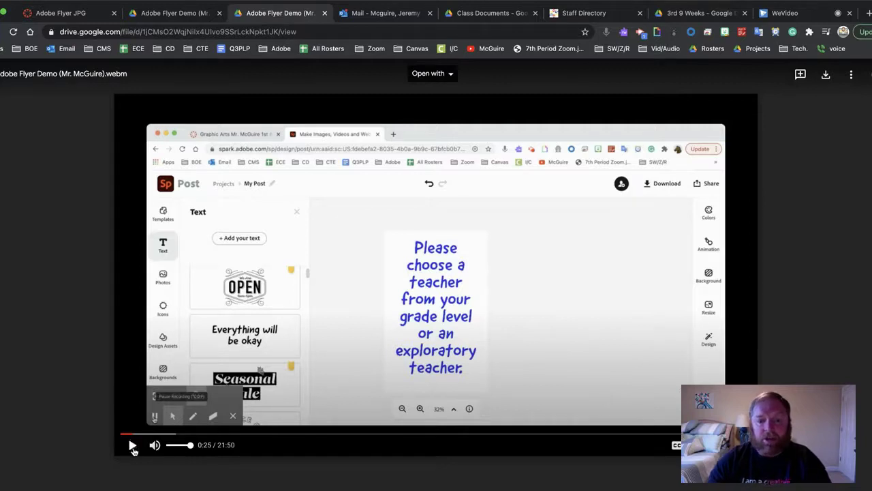
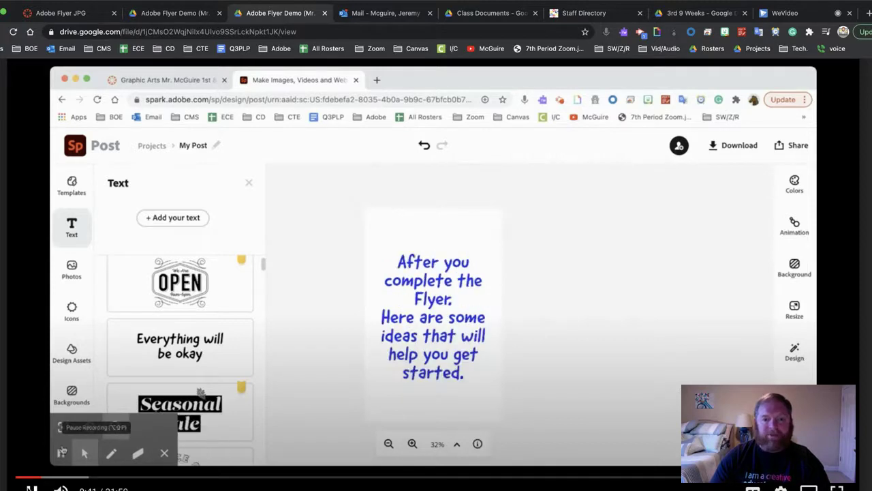
Pause the demo video at 0:42 on the text about ideas for getting started, resume it, and pause again at about 0:45
key("space")
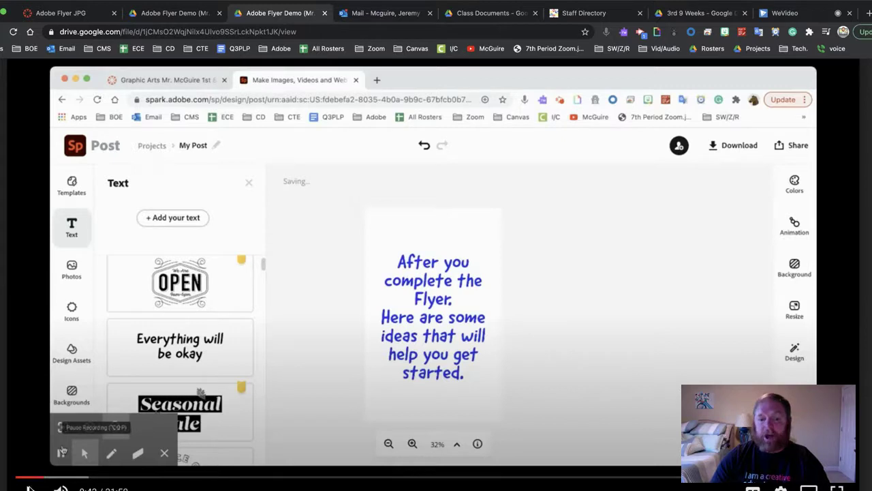
key("space")
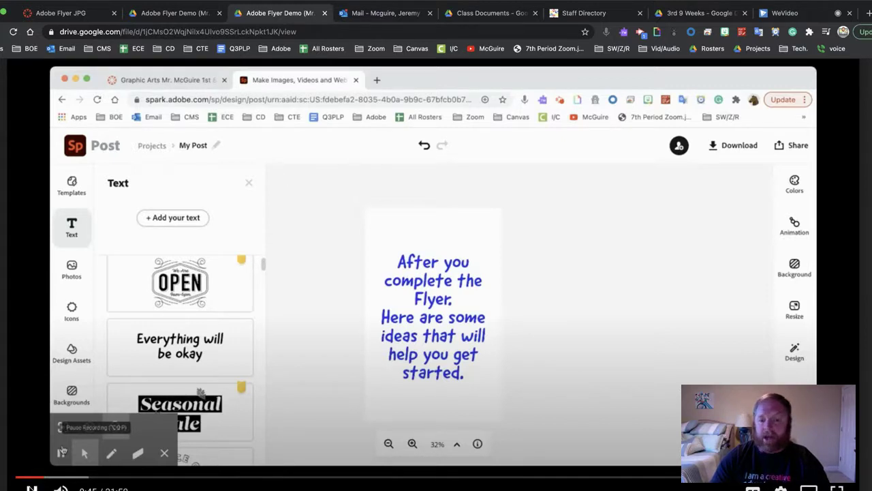
key("space")
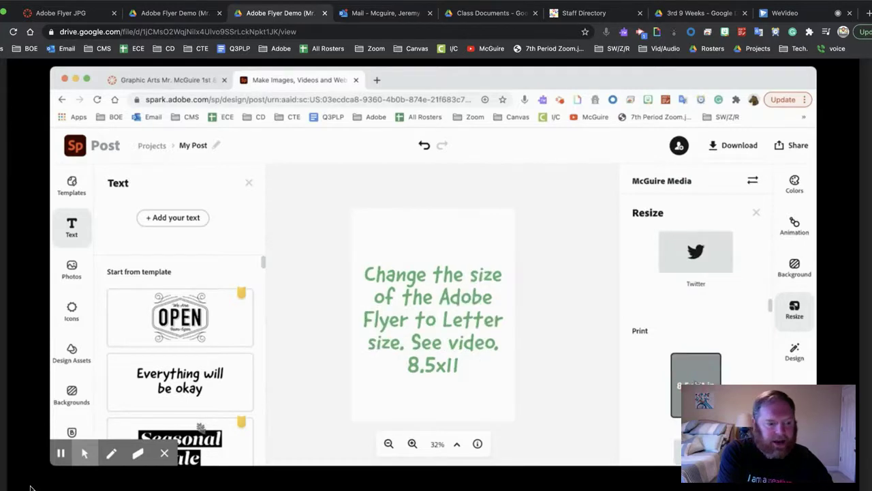
Pause the demo video at 1:47 on the Letter size instruction, resume it, and stop again at about 2:12, rewinding slightly before continuing
left_click(22, 488)
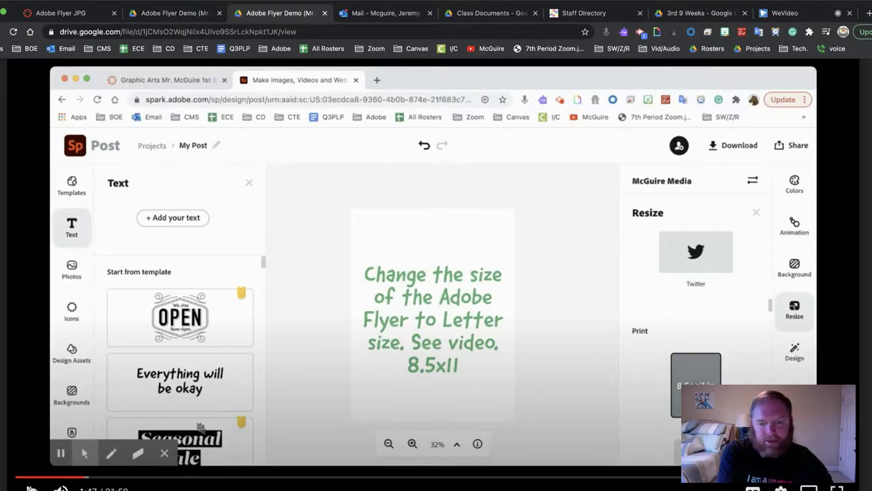
left_click(32, 488)
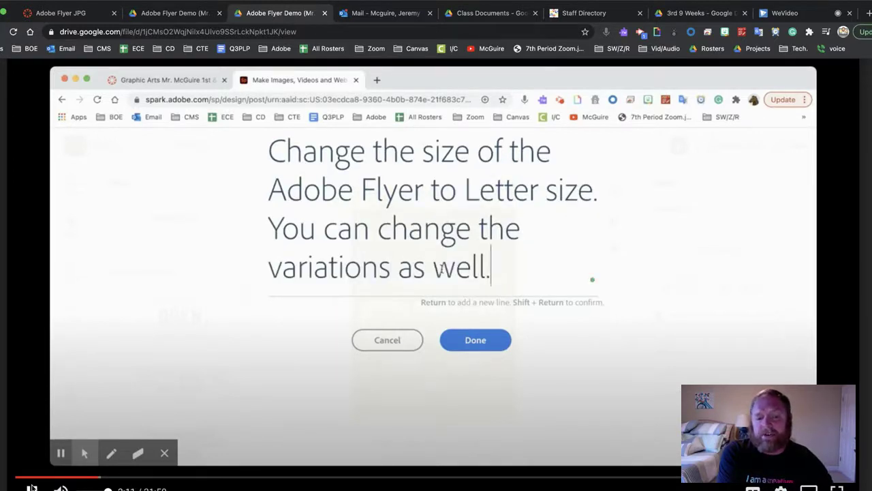
left_click(32, 488)
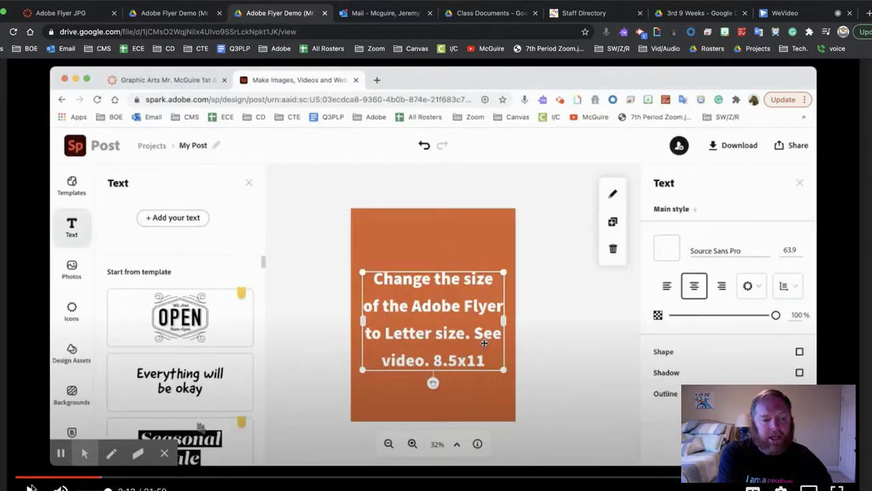
left_click(97, 477)
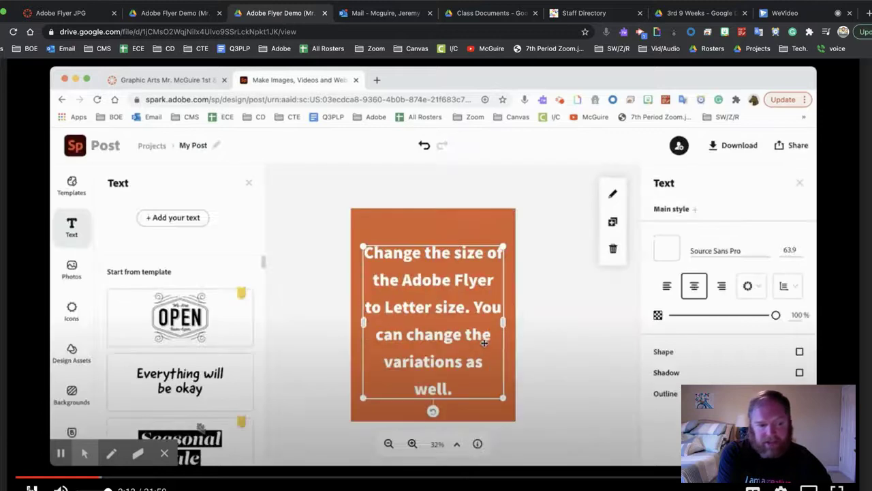
key("space")
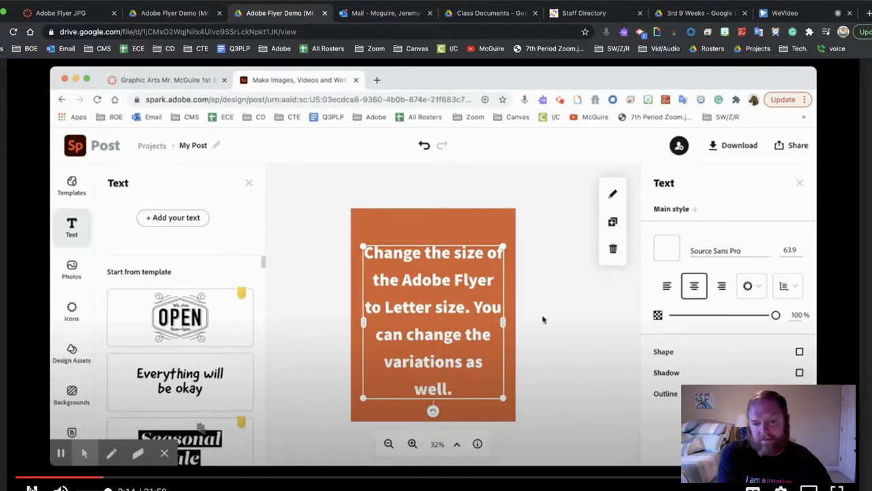
Follow the demo through the flyer's Resize and Background options, pausing at 2:55 on the text about deciding on a design variation
left_click(528, 257)
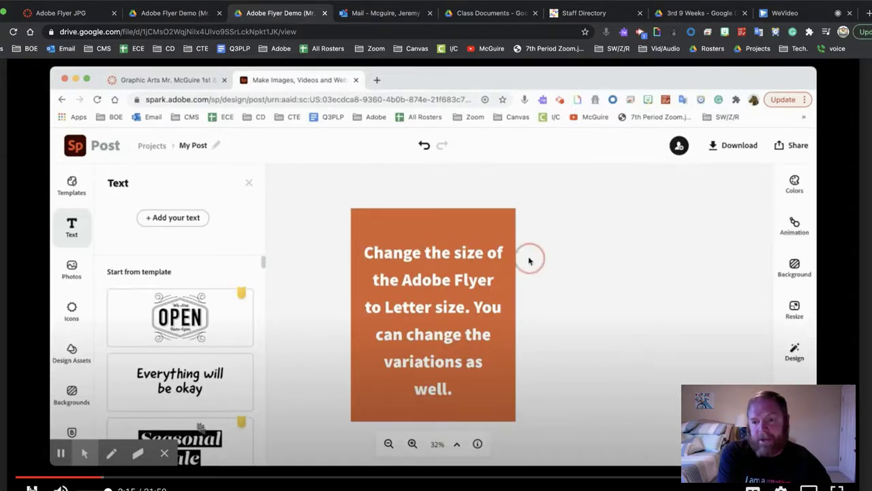
left_click(794, 308)
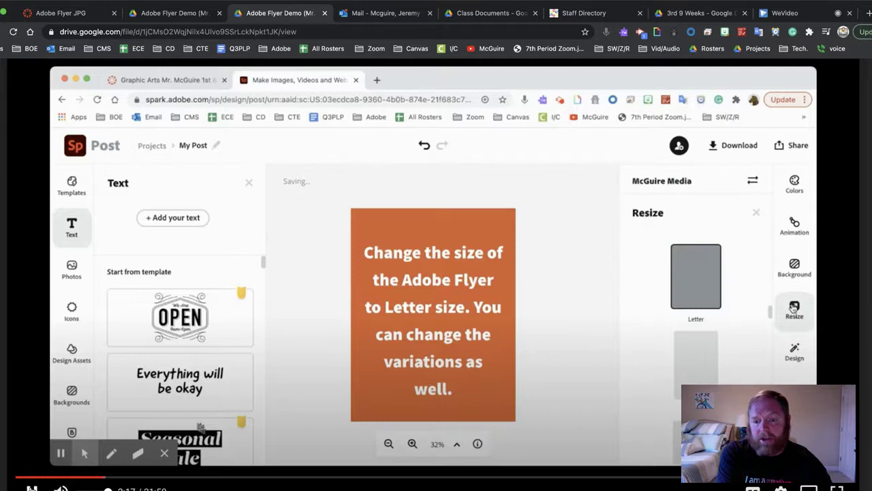
left_click(797, 266)
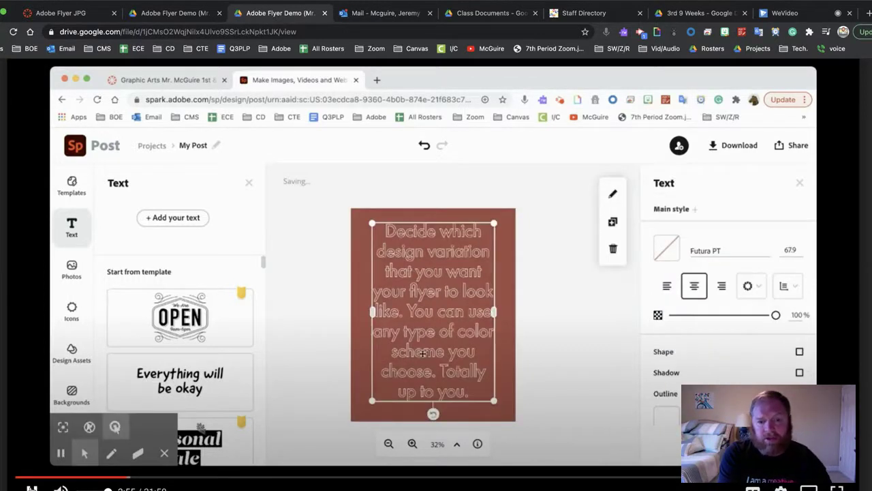
key("space")
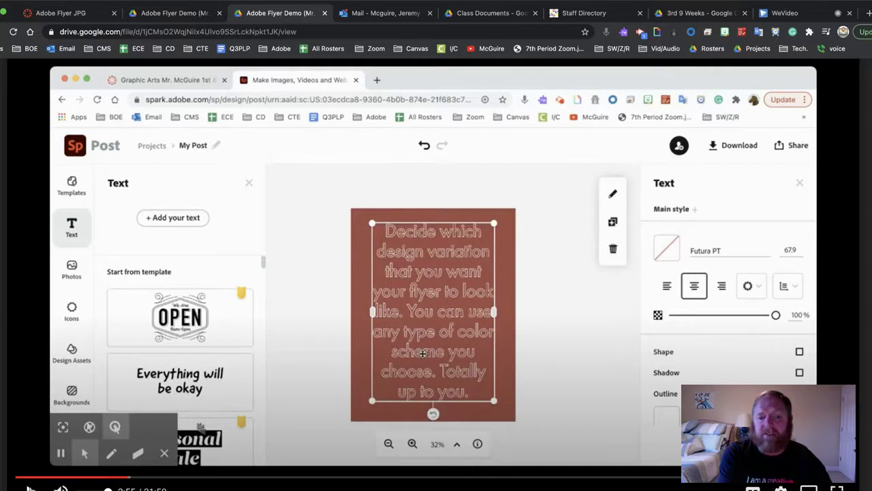
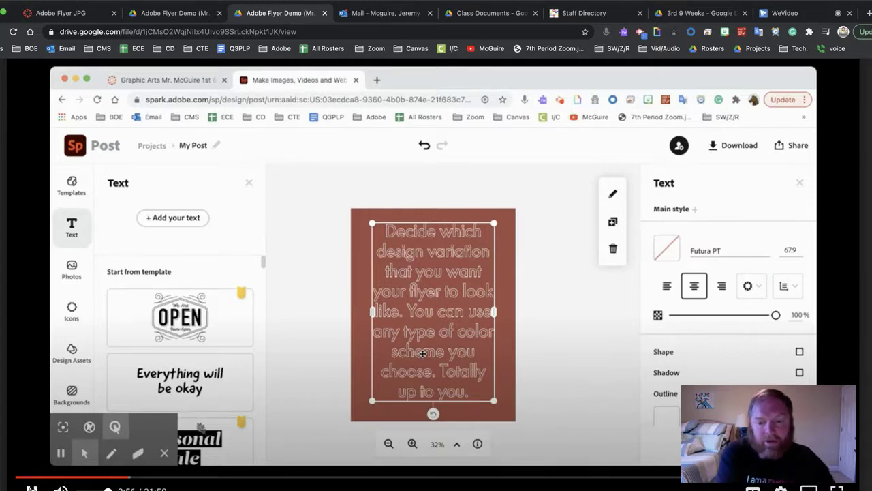
Follow the demo as it sets the flyer text's outline color to blue #1947E6, and pause the video there
scroll(676, 347, "down", 3)
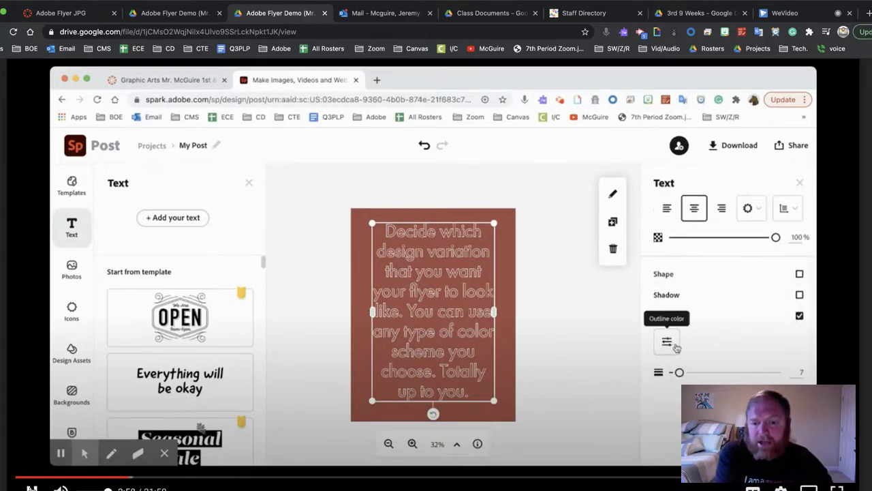
left_click(677, 346)
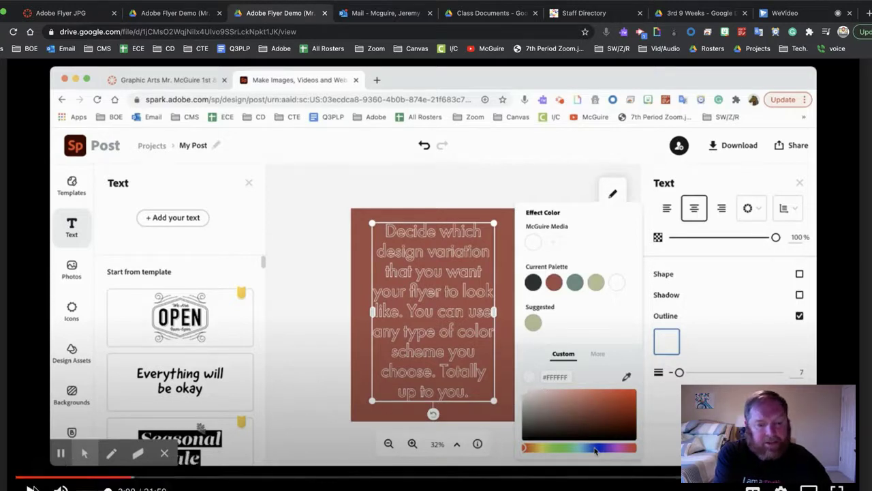
left_click(31, 490)
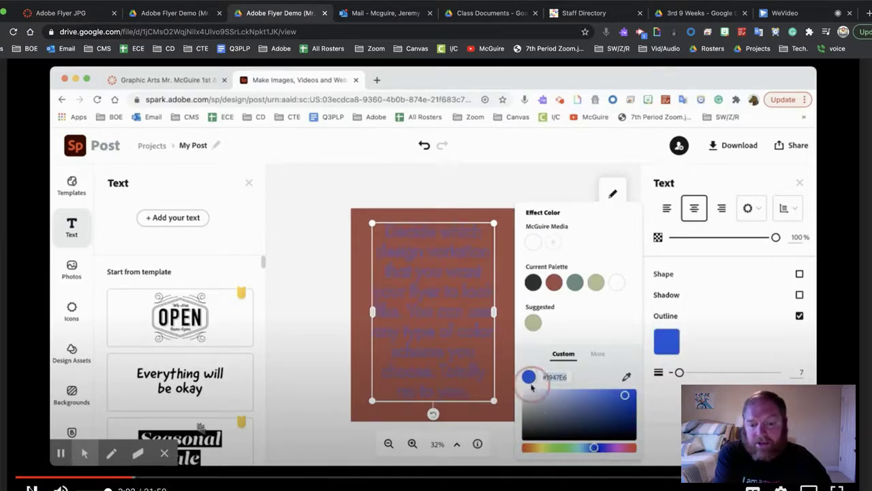
left_click(31, 490)
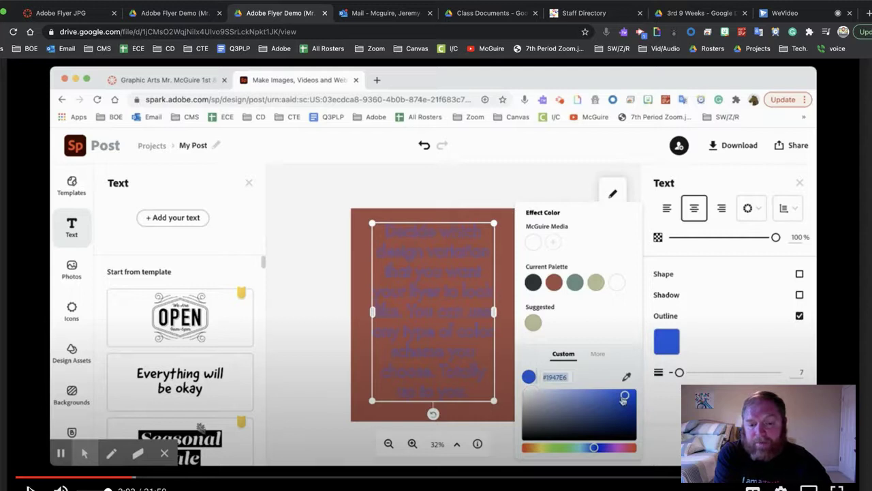
Resume the demo video and pause it at about 3:31 on the text about adding a border
left_click(57, 485)
left_click(58, 486)
left_click(58, 486)
left_click(60, 487)
left_click(30, 489)
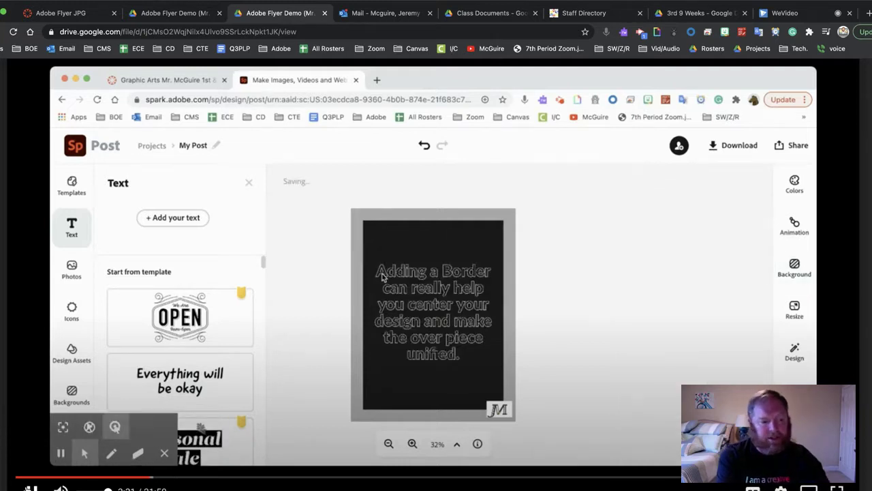
key("space")
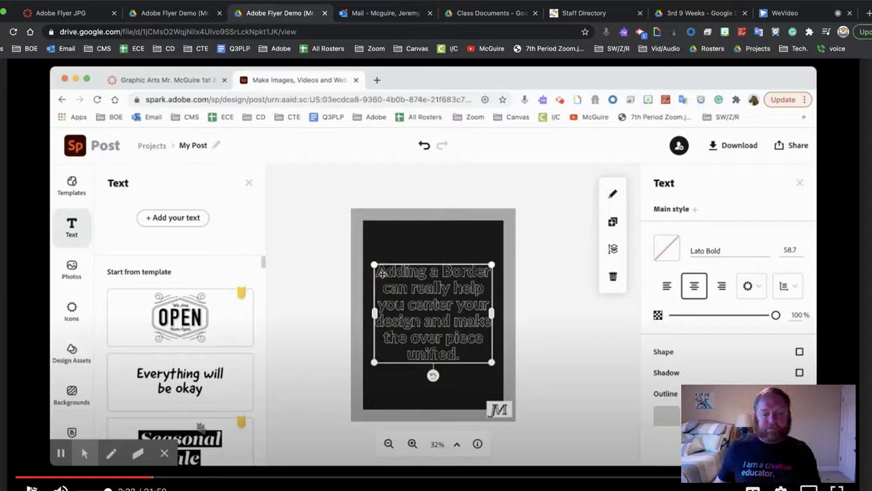
Follow the demo's trial of decorative color palettes on the bordered flyer: red-beige-teal, brown-orange, and teal-navy
left_click(320, 366)
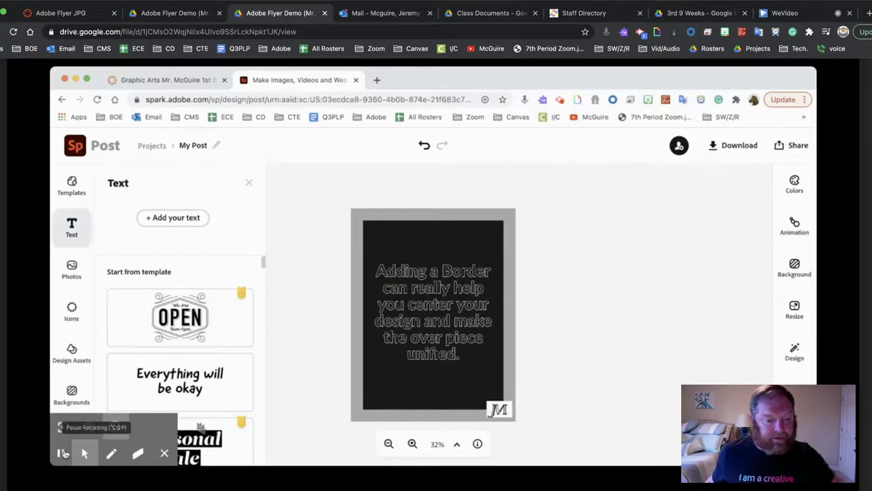
left_click(795, 184)
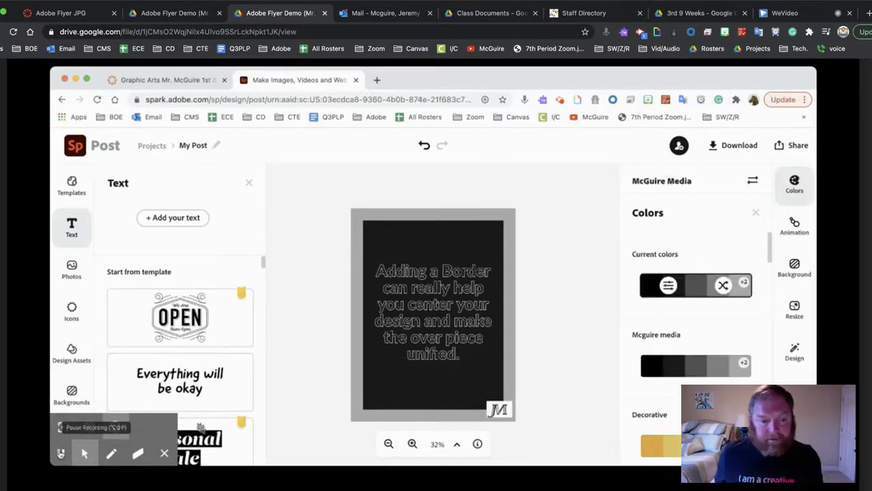
scroll(667, 432, "down", 5)
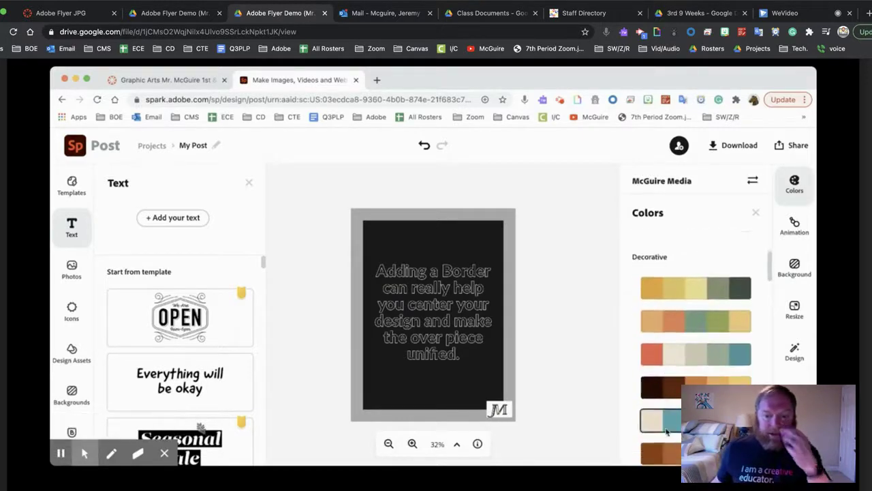
left_click(688, 324)
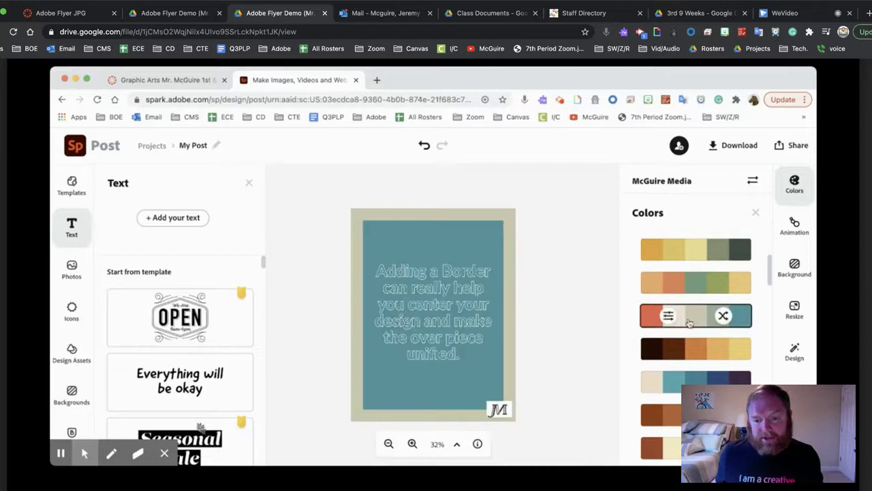
left_click(668, 414)
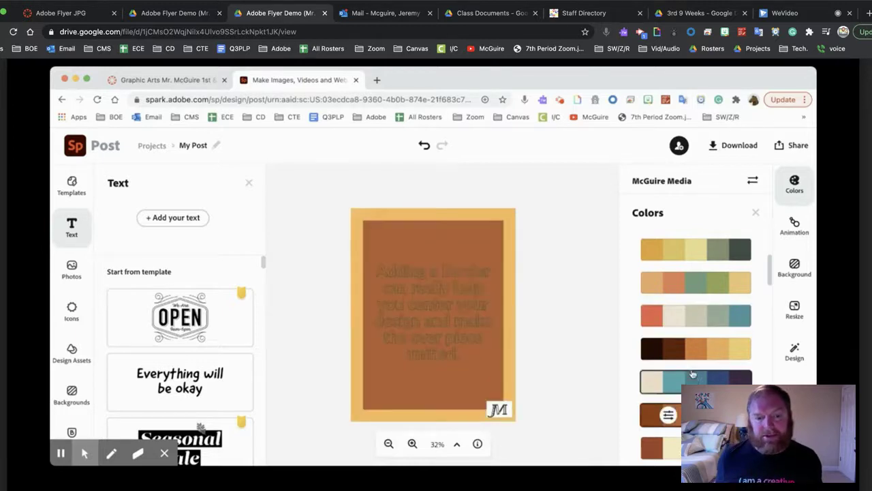
left_click(702, 382)
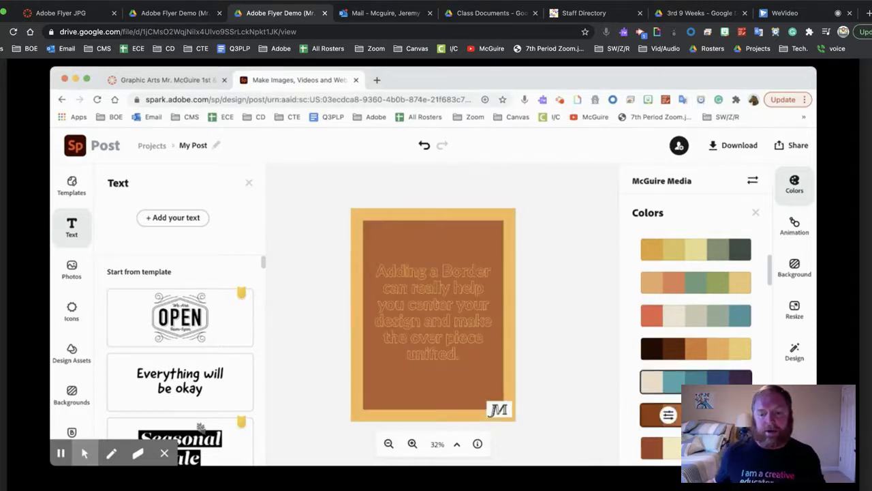
scroll(712, 368, "down", 3)
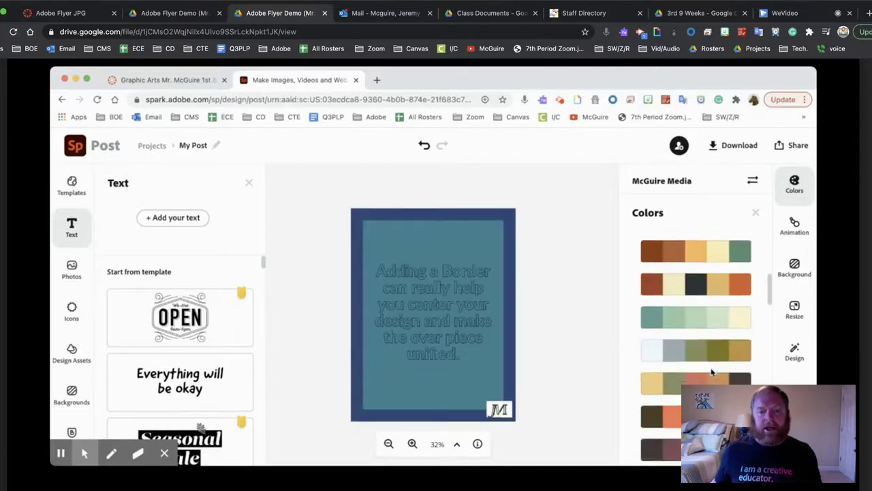
Follow the demo as it shuffles the gray-olive and yellow-green-coral palettes, reapplies the gray-olive one, and closes the color options
left_click(672, 360)
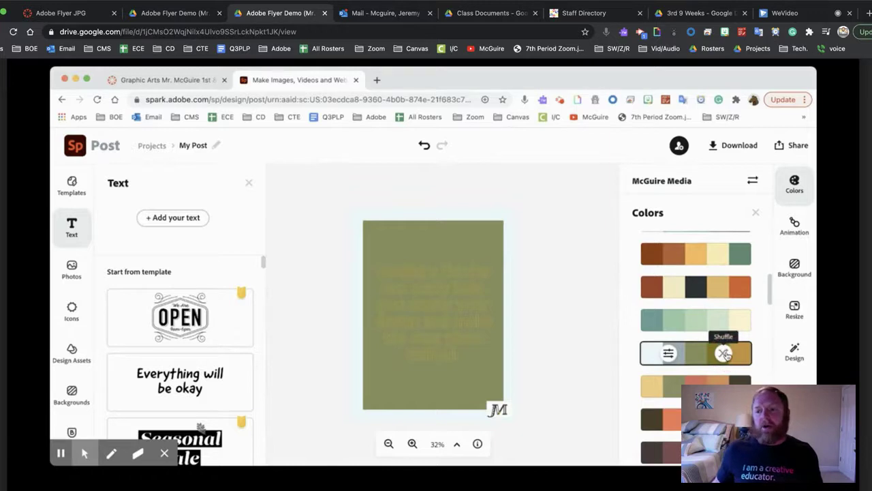
left_click(724, 353)
left_click(671, 386)
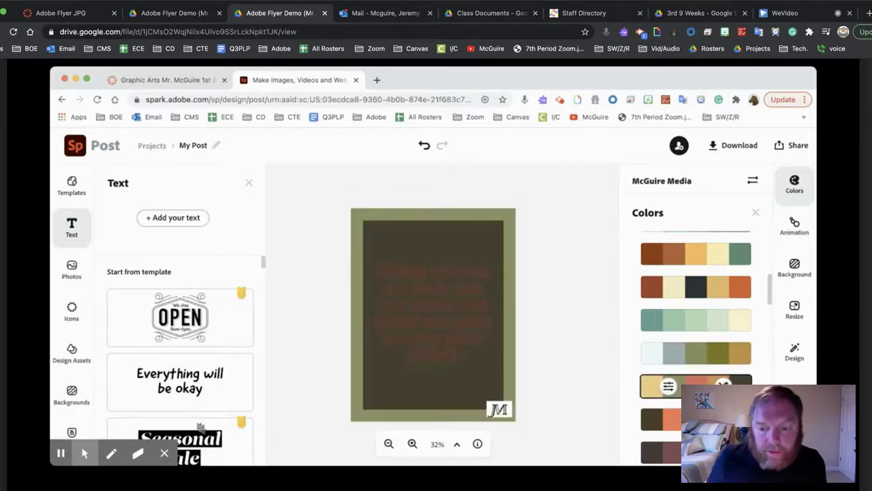
left_click(722, 385)
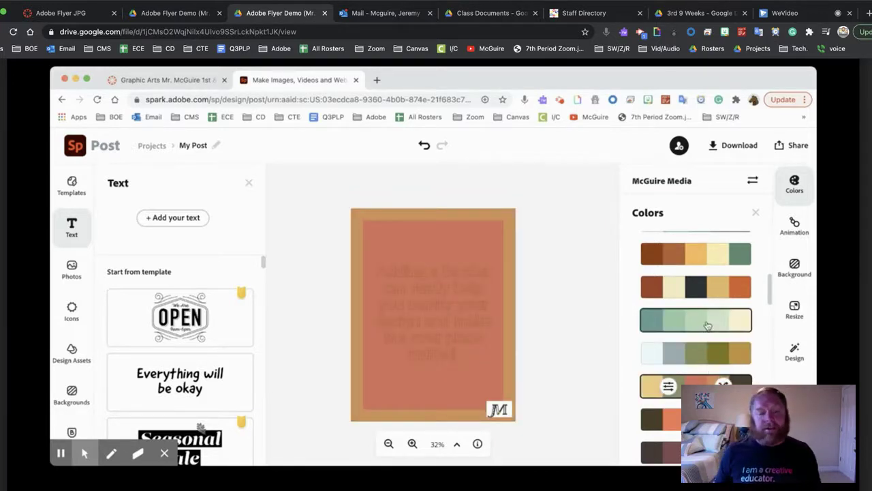
left_click(652, 363)
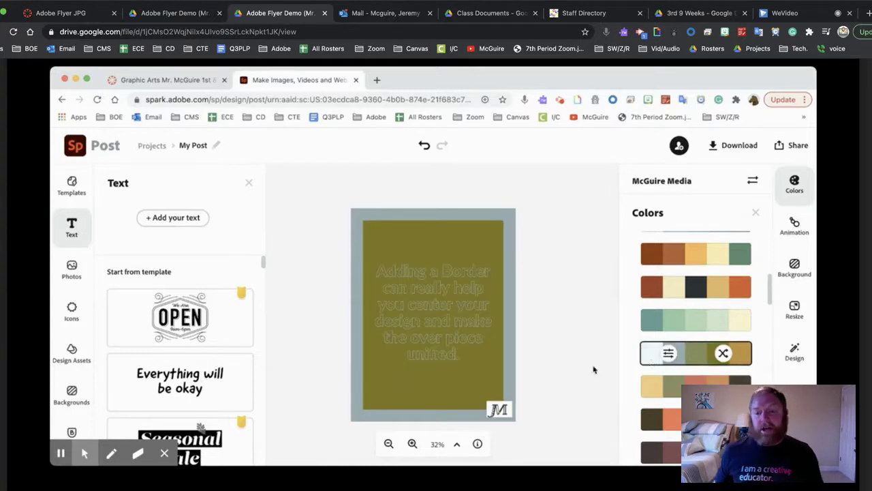
left_click(756, 212)
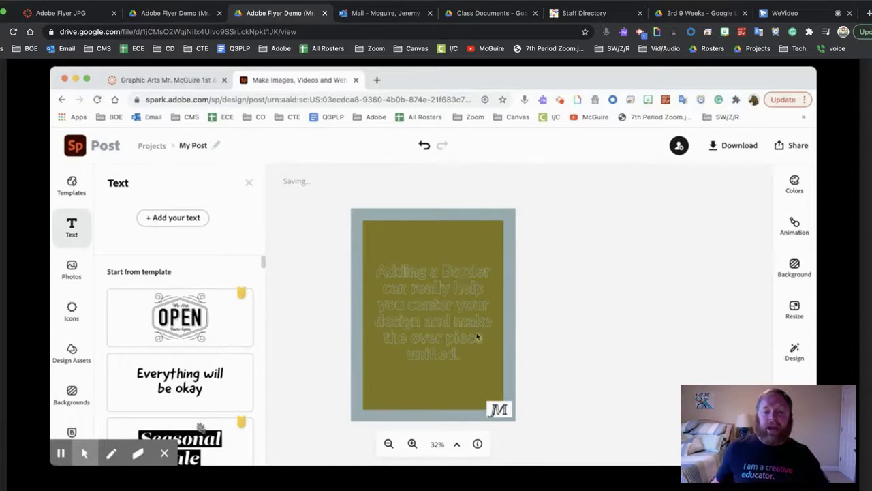
Continue the demo past reopening the palettes at 4:11 to changing the text's outline color to light green #8FAE60
left_click(796, 180)
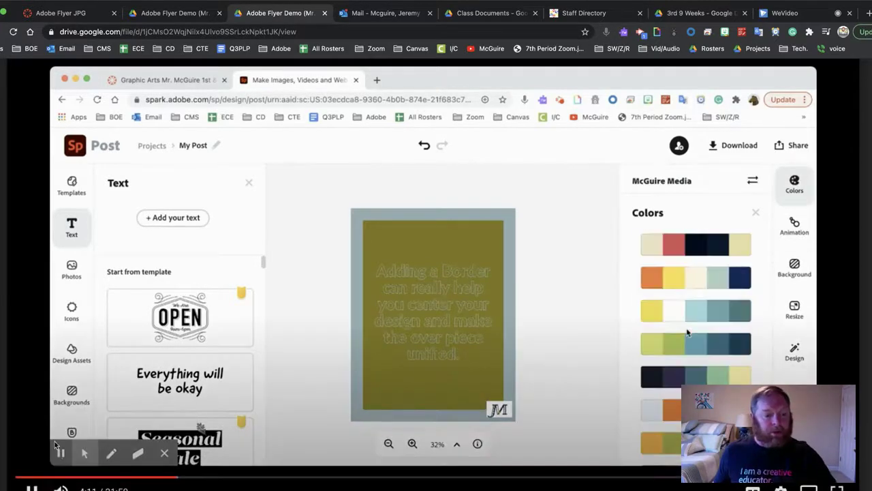
left_click(31, 488)
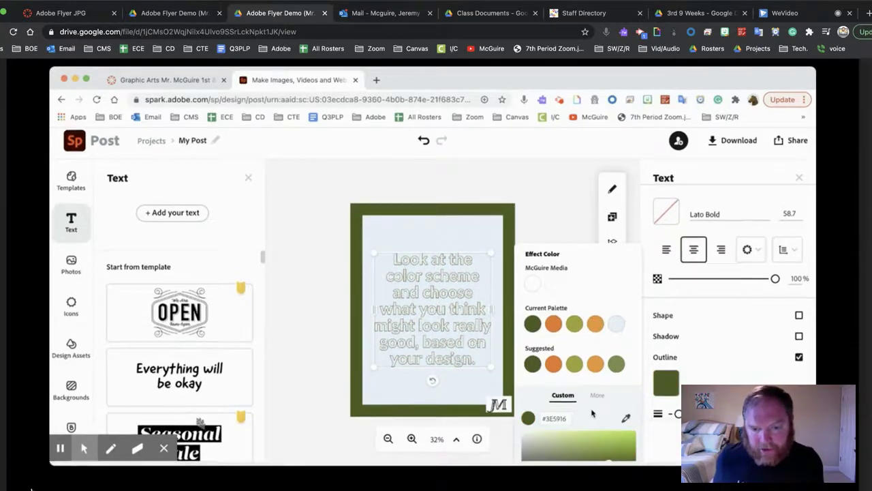
mouse_move(563, 450)
left_mouse_down()
mouse_move(616, 443)
mouse_move(598, 454)
left_mouse_up()
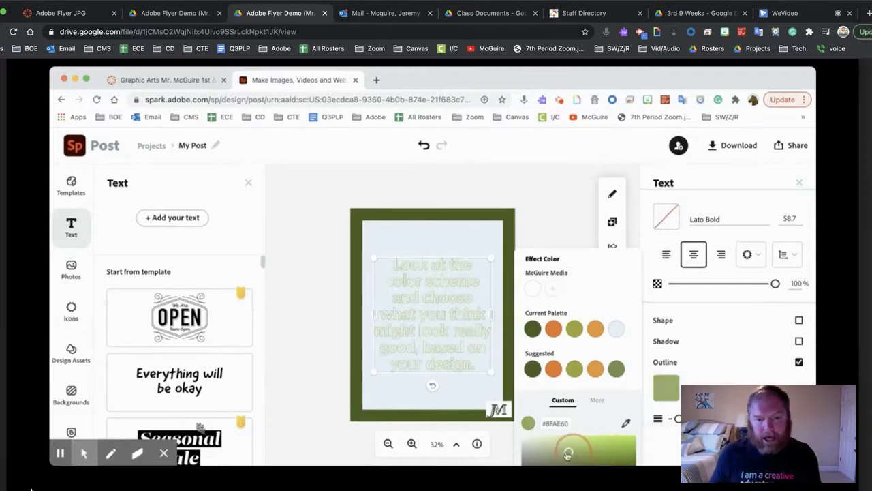
Rewind the demo video to about 4:28 to replay the outline color change, and pause it at 4:32
mouse_move(225, 472)
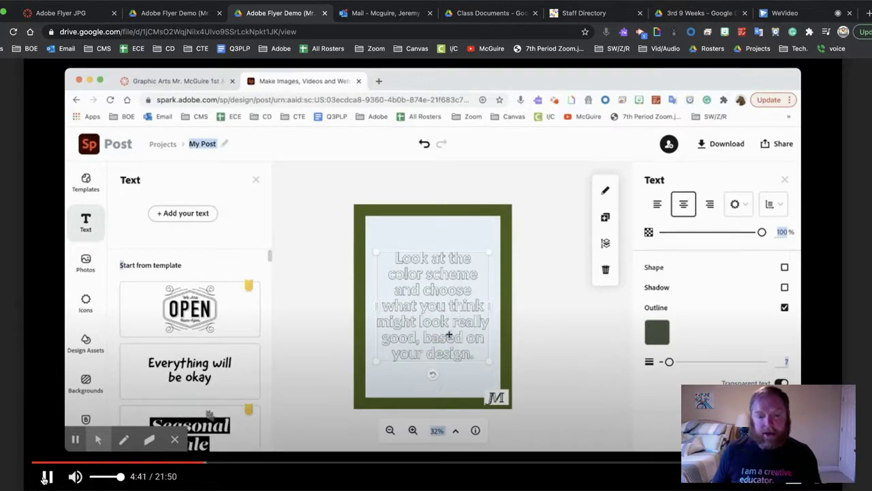
left_click(203, 464)
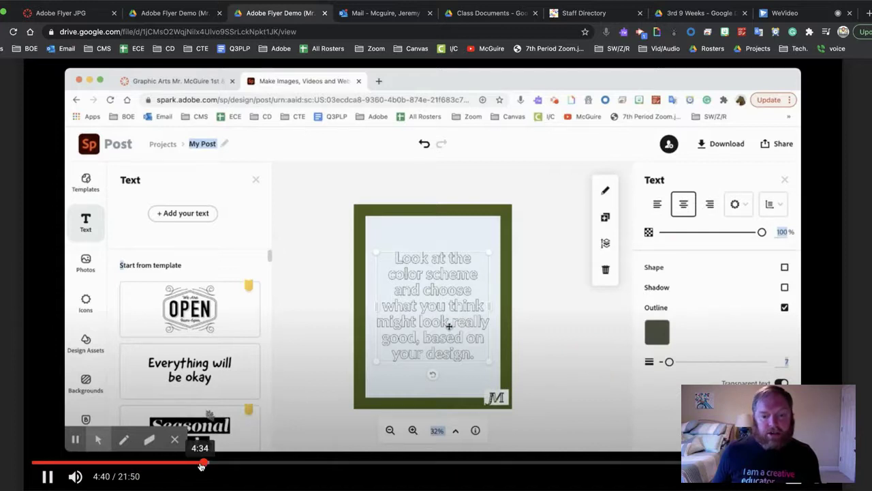
left_click(201, 464)
left_click(197, 464)
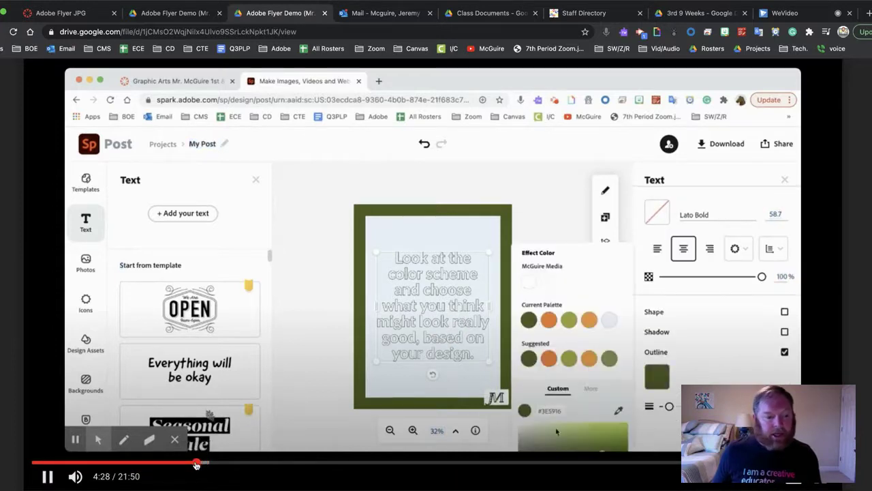
left_click(47, 477)
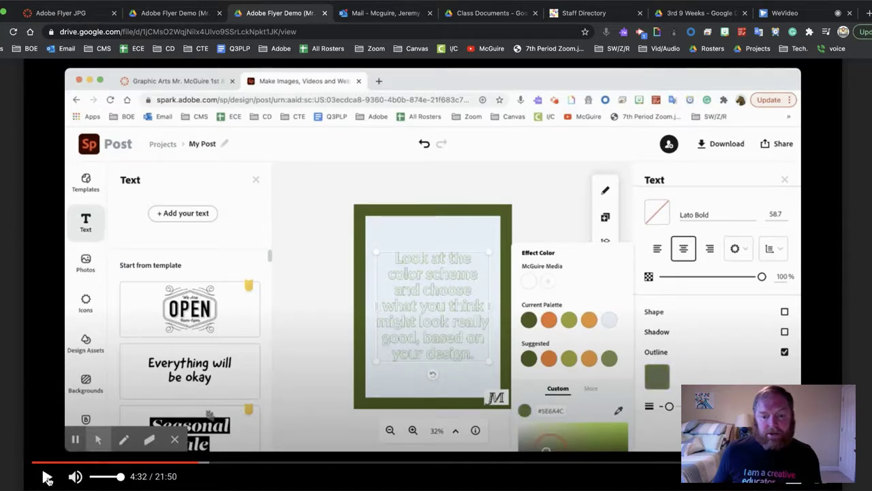
Replay the demo's outline color change from 4:31 and pause it at 4:33
left_click(47, 477)
left_click(47, 477)
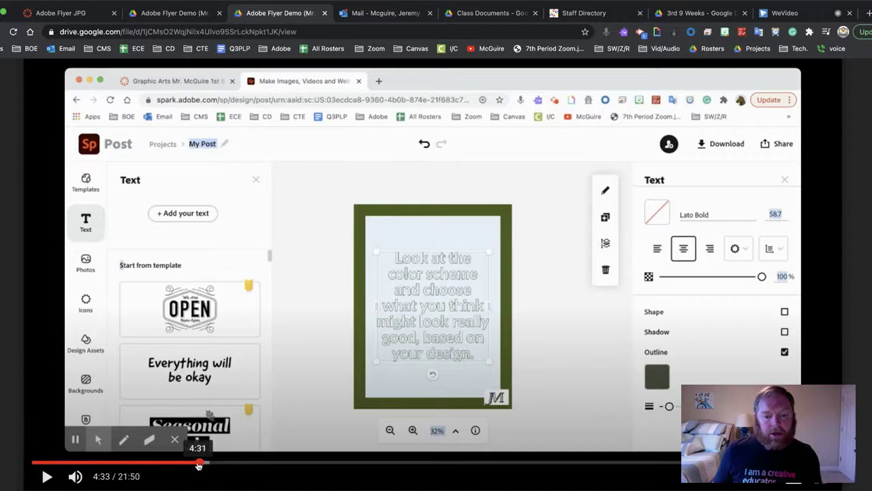
left_click(198, 463)
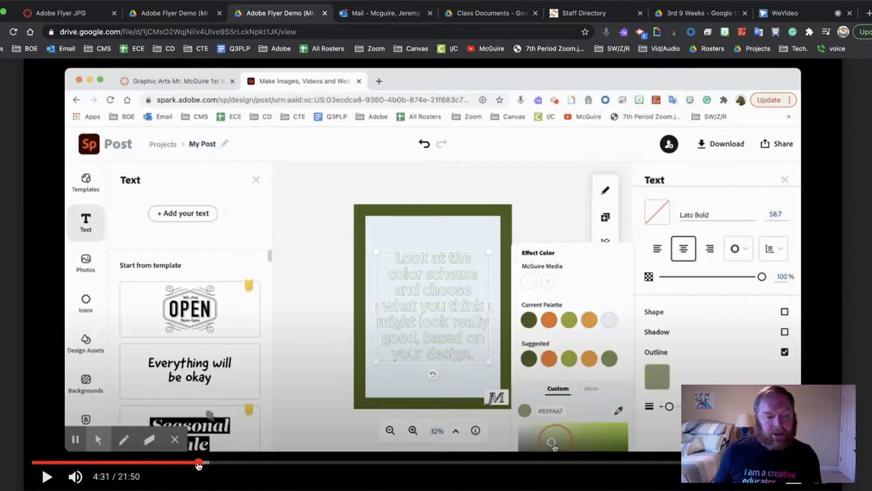
left_click(49, 477)
left_click(50, 477)
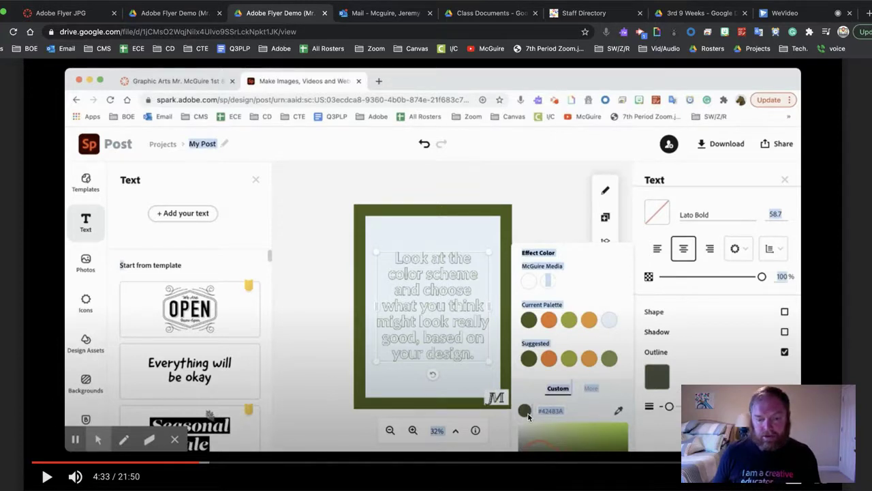
Continue the demo to the teacher's name placed on the flyer, pause at 5:29, and rewind to 5:27
left_click(48, 479)
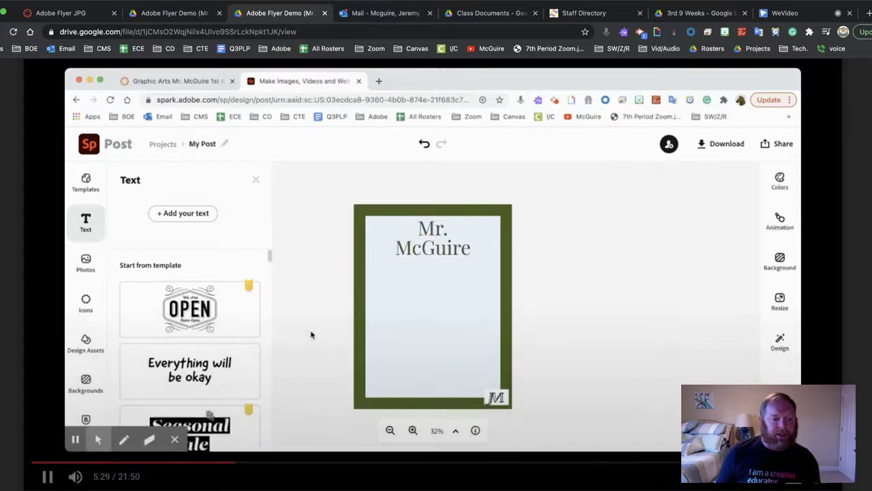
key("space")
left_click(233, 464)
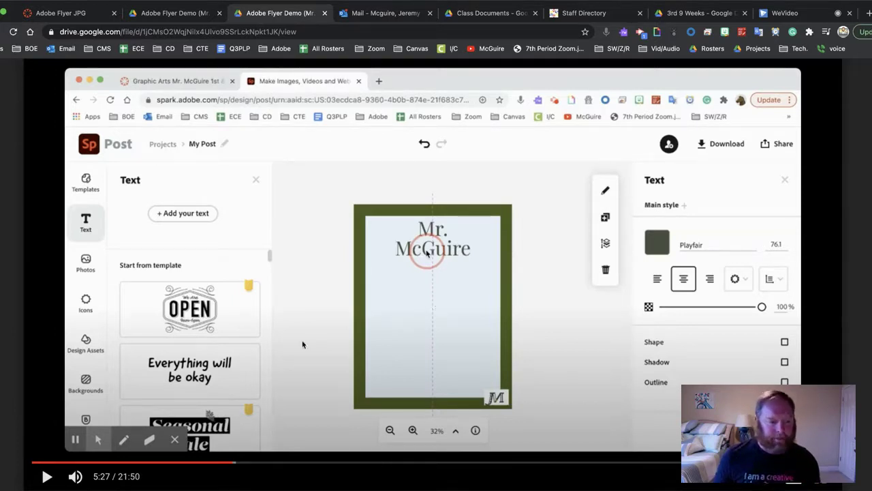
Follow the demo as it moves the teacher's name to the flyer's top edge and adjusts its opacity, pausing at 5:45 and 5:53
left_click(47, 477)
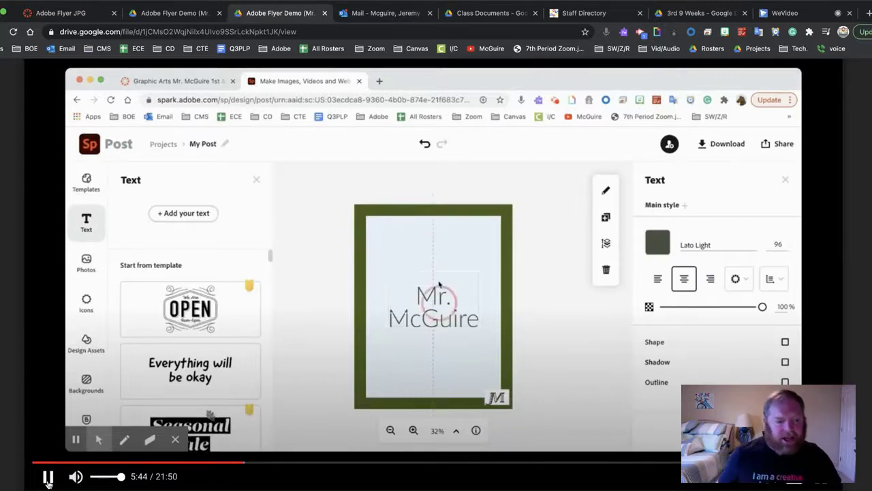
left_click(48, 477)
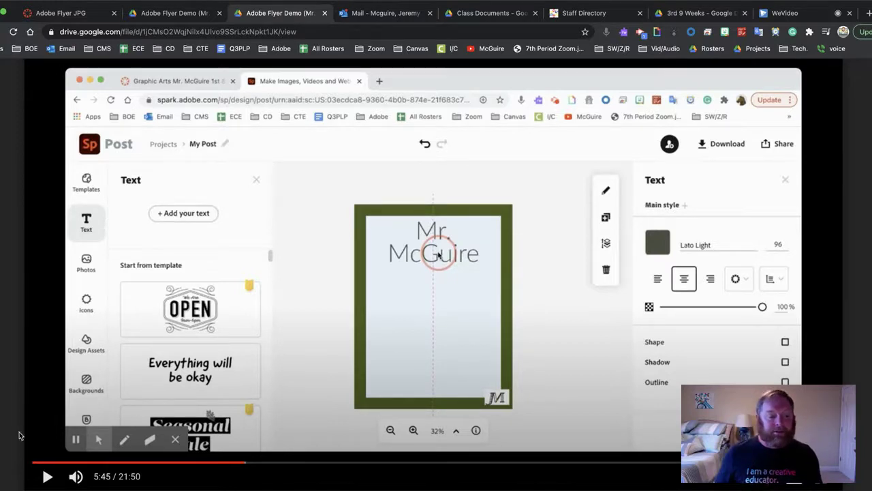
left_click(48, 477)
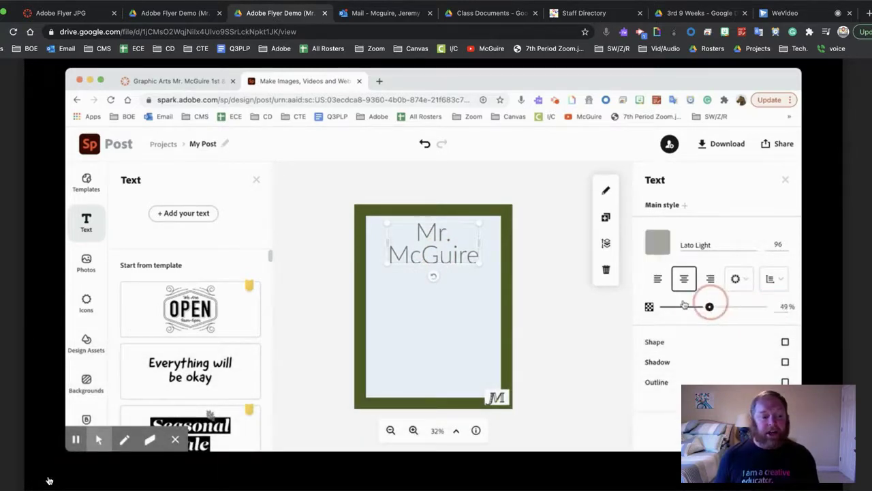
mouse_move(47, 477)
left_click(48, 476)
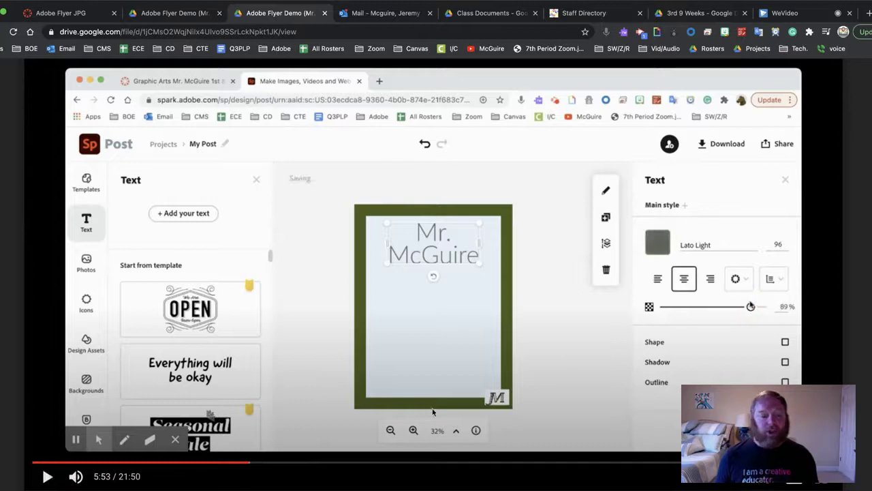
Continue the demo through giving the teacher's name a shape and a blue outline of thickness 17, pausing at 6:38
left_click(48, 477)
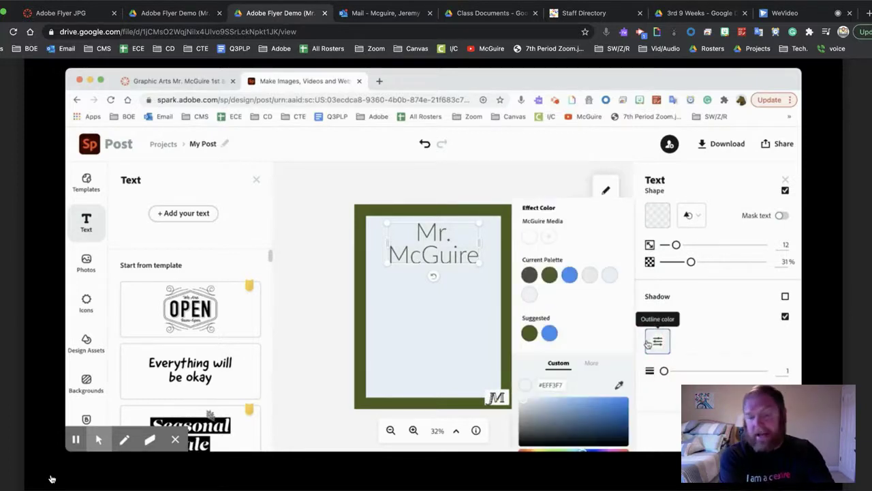
mouse_move(664, 375)
left_mouse_down()
mouse_move(699, 370)
mouse_move(668, 370)
mouse_move(679, 370)
left_mouse_up()
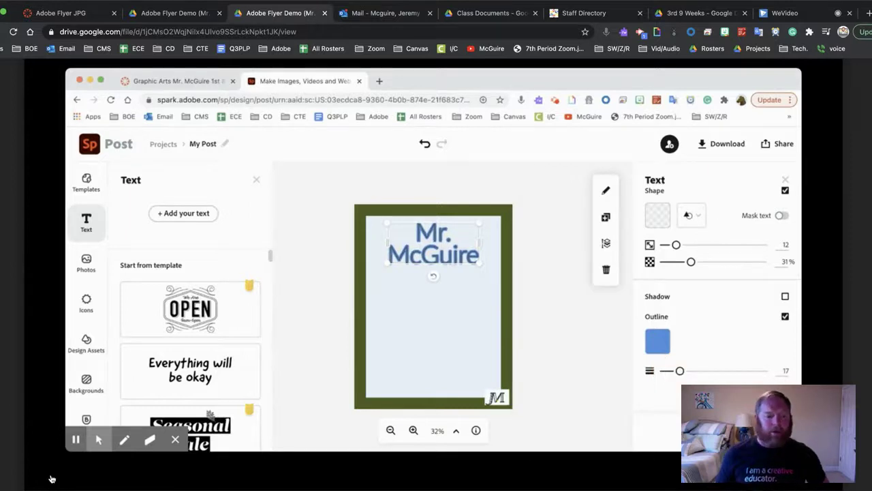
left_click(47, 477)
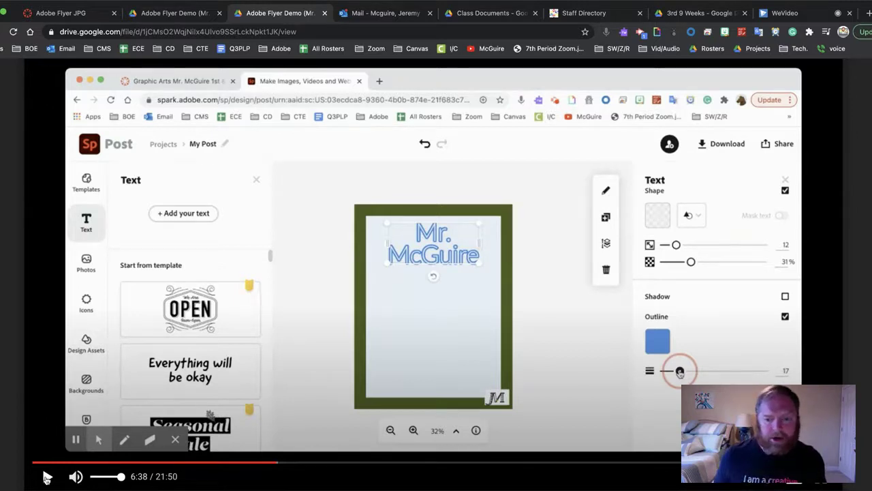
Follow the demo through opening the photo sources and connecting the Google account, pausing at 6:46 and 6:59
left_click(46, 477)
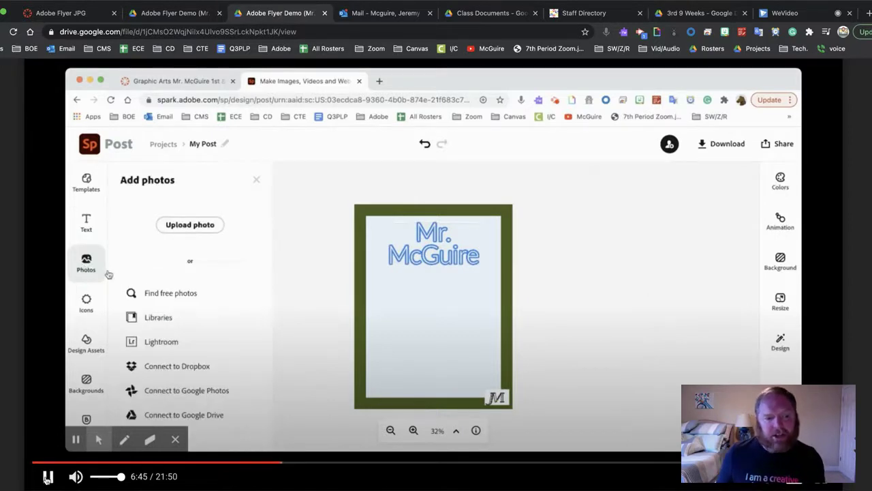
left_click(47, 477)
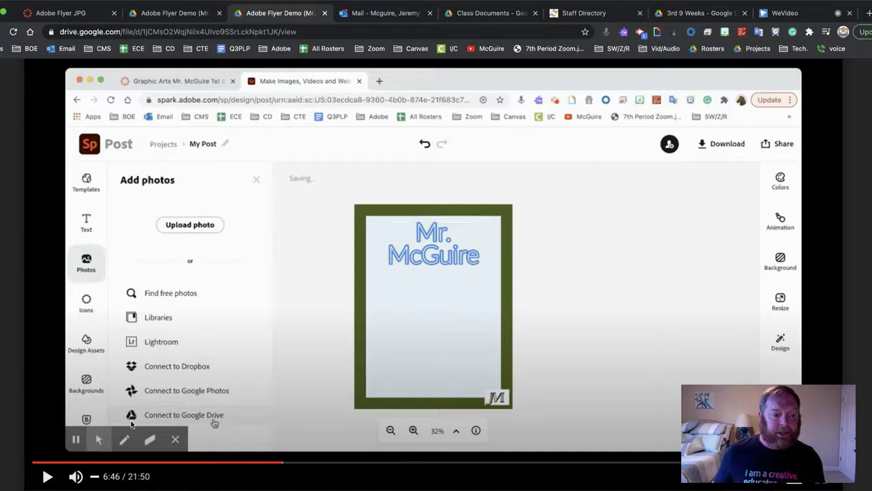
left_click(48, 479)
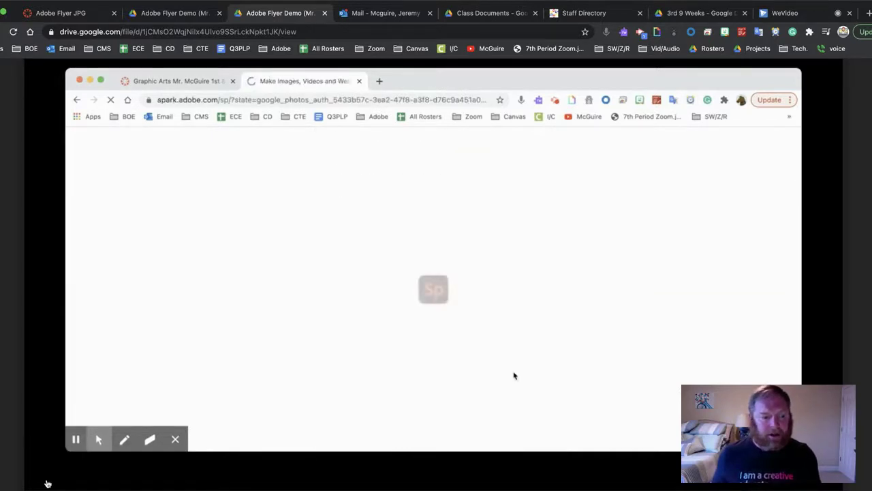
mouse_move(48, 482)
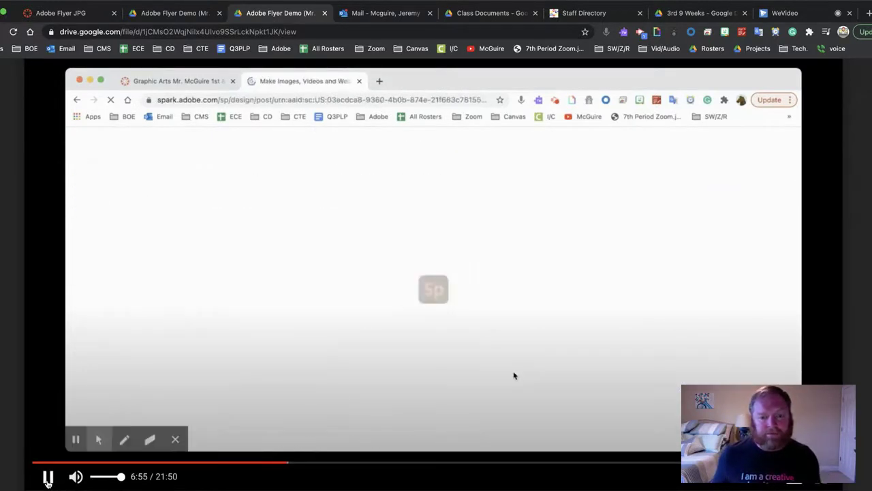
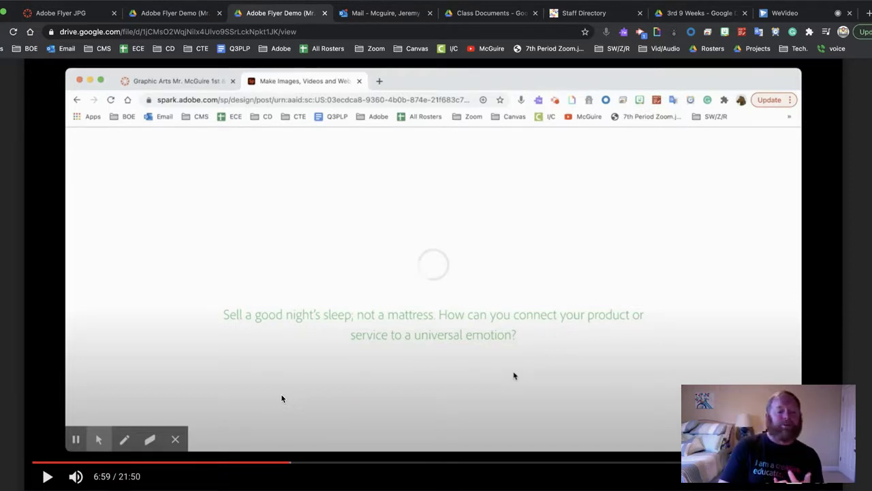
Play the demo's recap on adding the teacher's name and linking Google Drive, pausing at 7:07 and 7:14
left_click(45, 477)
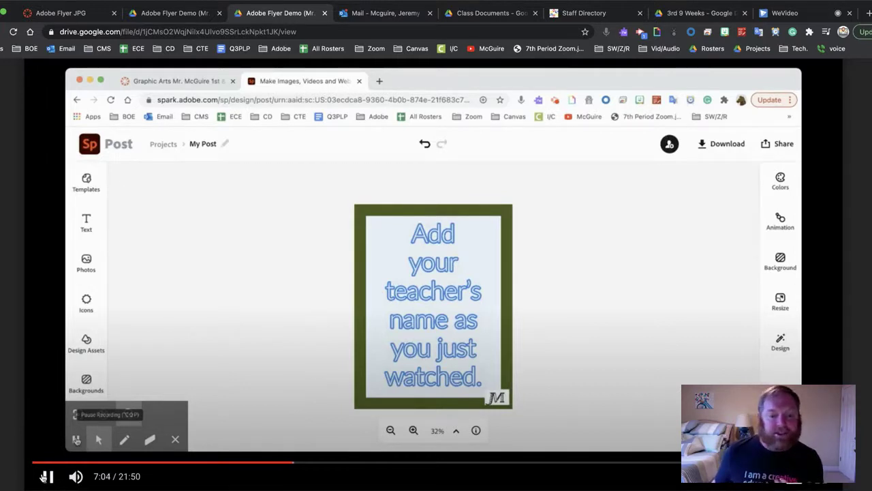
left_click(47, 477)
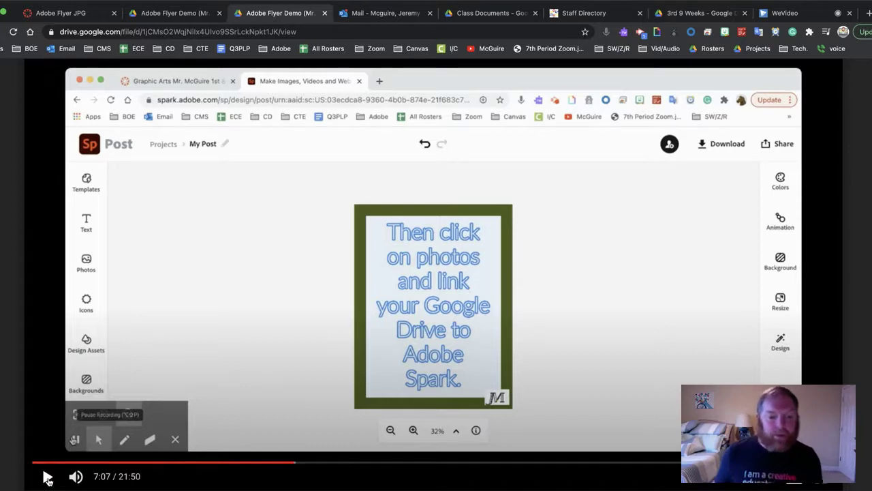
left_click(47, 479)
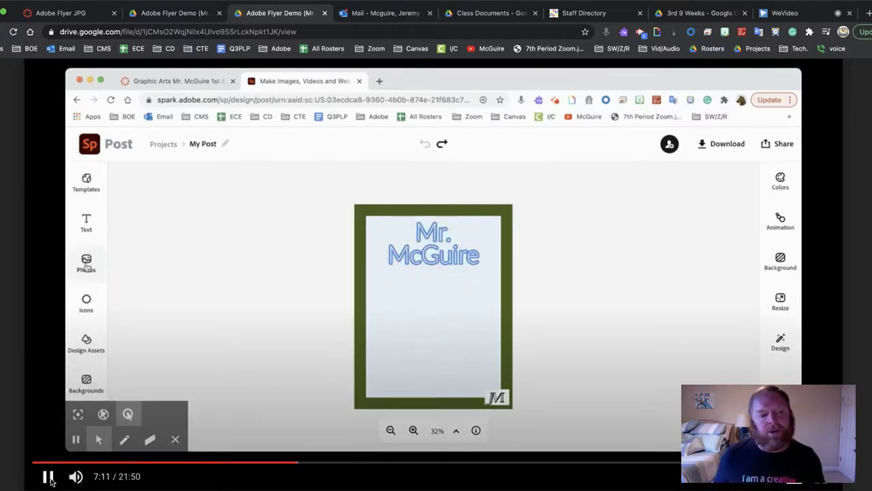
left_click(49, 477)
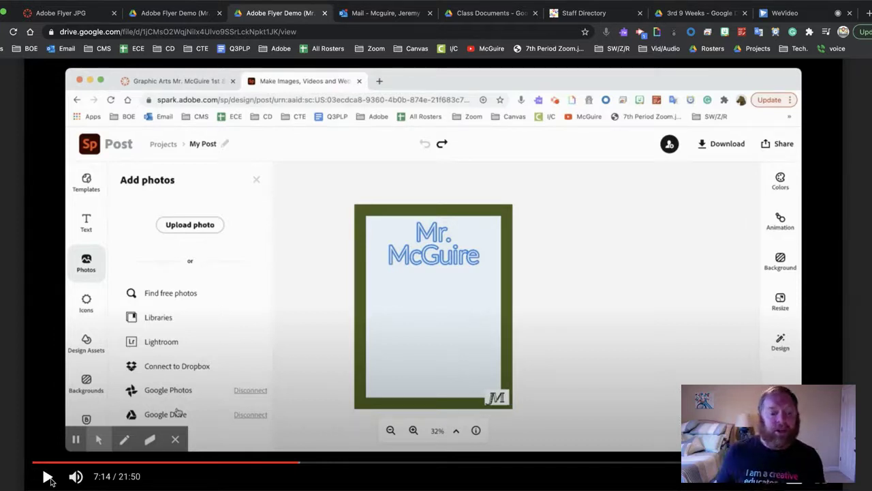
Continue the demo past resizing the photo at 7:52 to removing a portrait's background, rewinding from 9:32 to 9:27 and pausing at 9:29
left_click(47, 476)
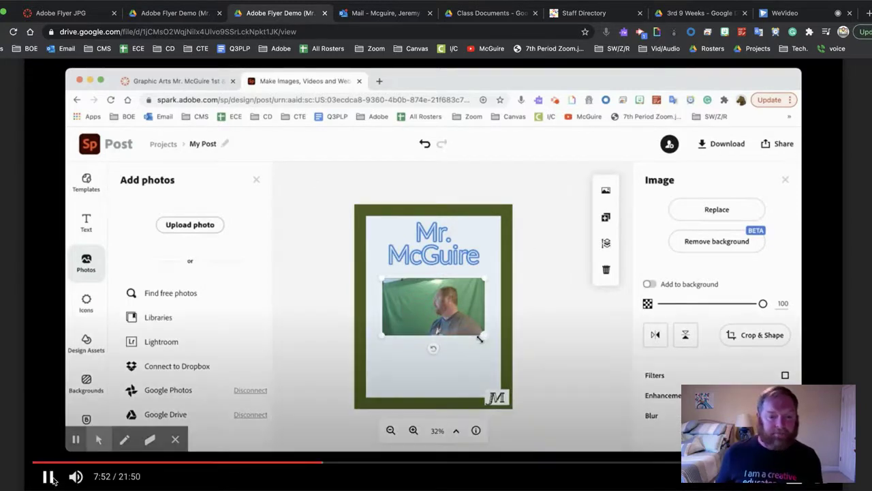
left_click(47, 478)
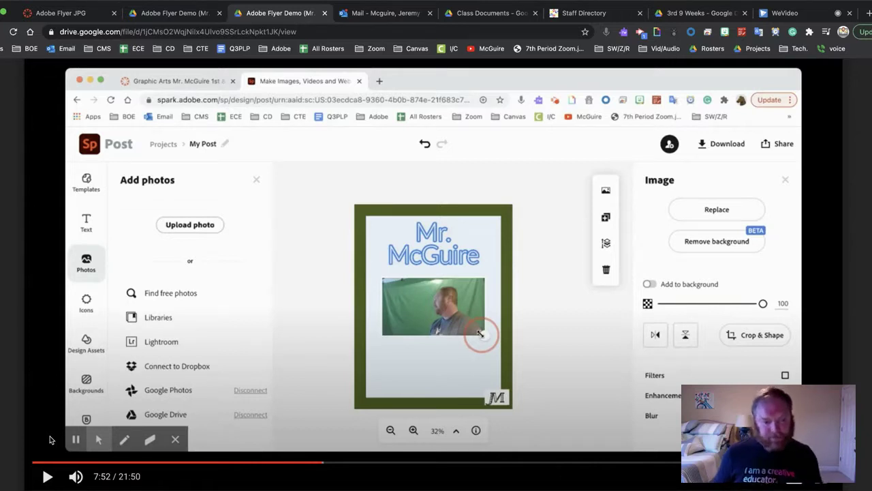
left_click(48, 476)
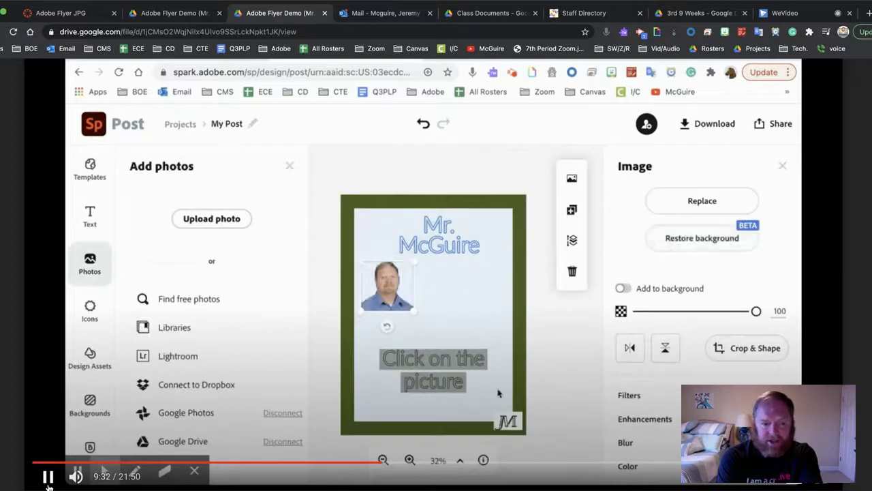
left_click_drag(383, 462, 384, 462)
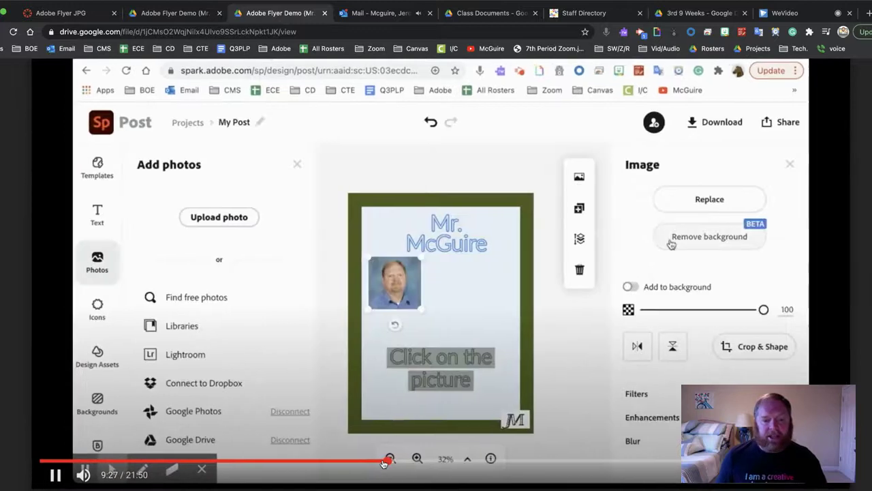
left_click(54, 475)
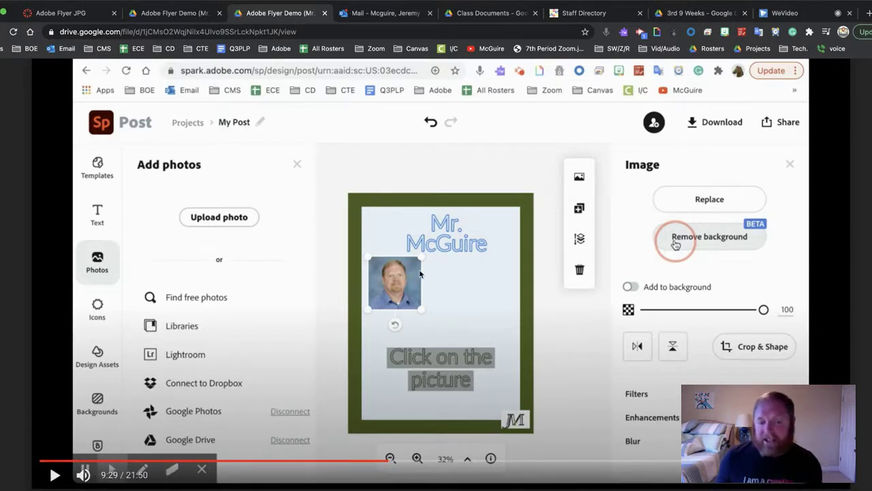
Follow the demo as it tries the portrait as the flyer background and enlarges the background-free version, pausing at 10:10
left_click(55, 476)
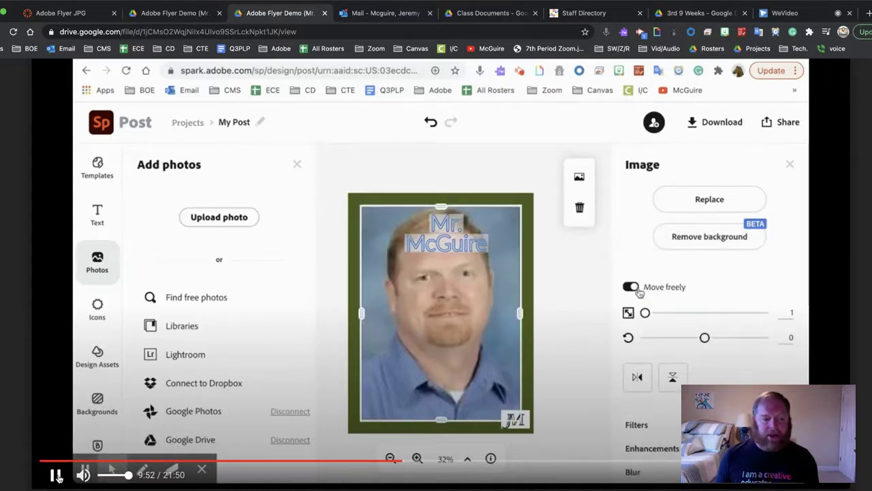
left_click(400, 462)
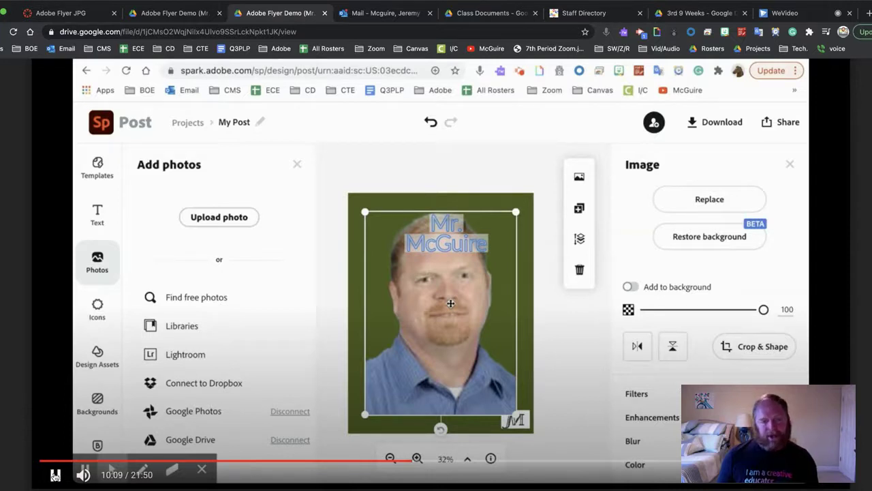
key("space")
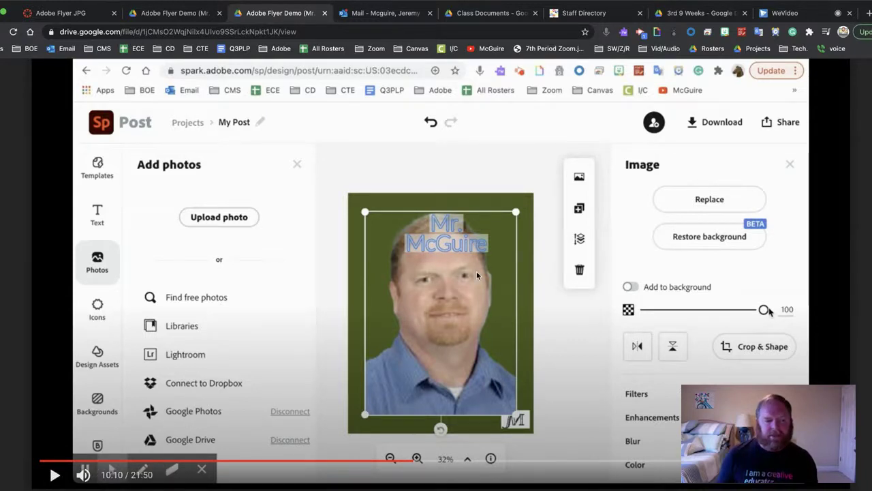
Resume the demo from 10:10 through the portrait's photo filters, including Grayscale, and pause at 10:26
key("space")
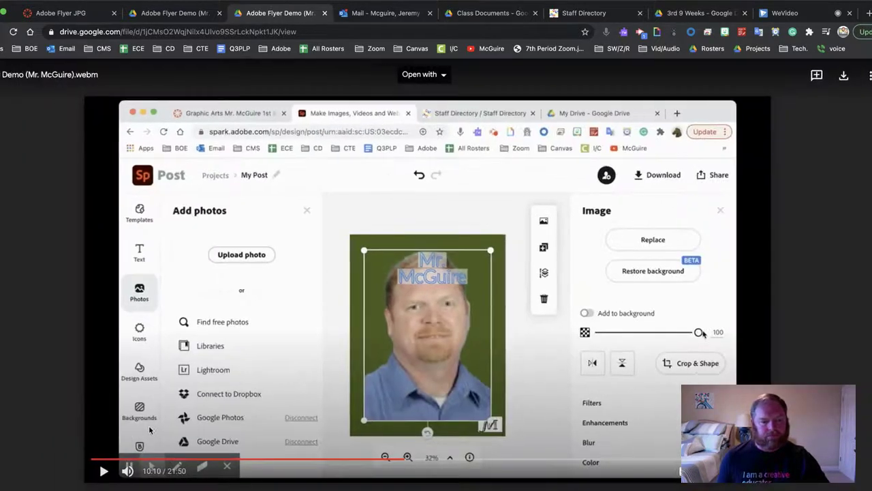
left_click(119, 471)
left_click(120, 470)
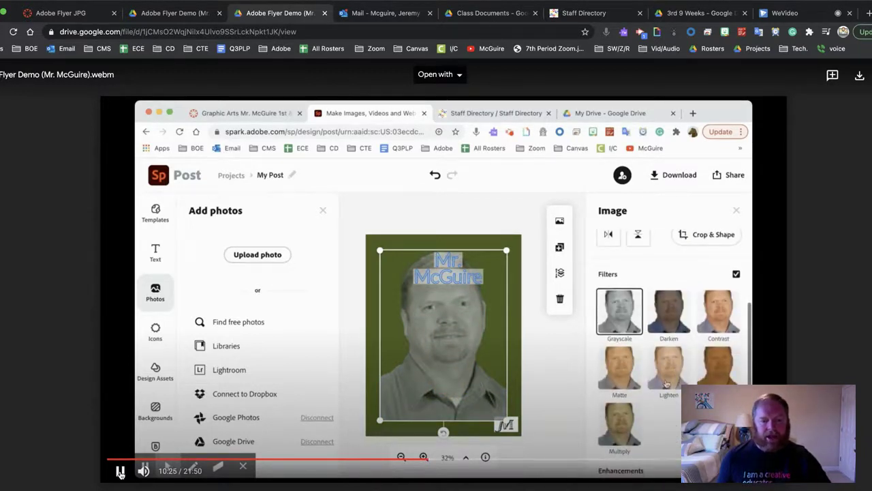
left_click(120, 470)
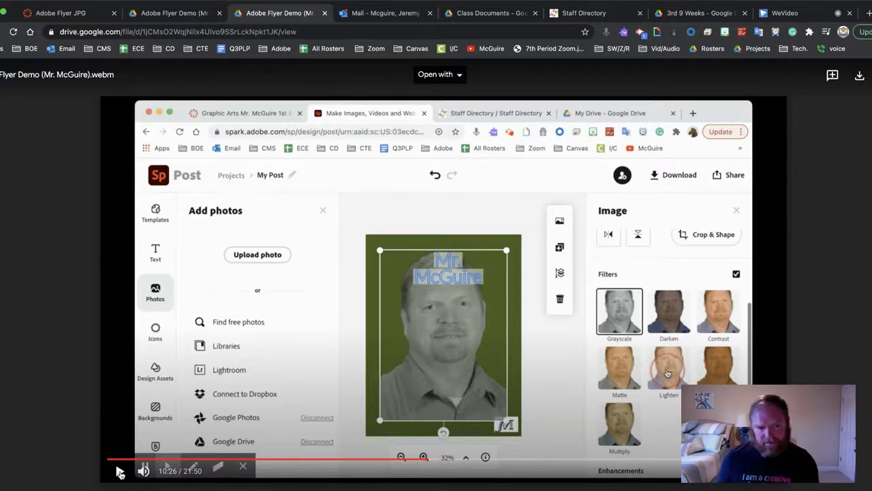
Follow the demo through the photo enhancement sliders, pause at 11:09, and continue to restyling the teacher's name in Local Brewery Four
left_click(120, 472)
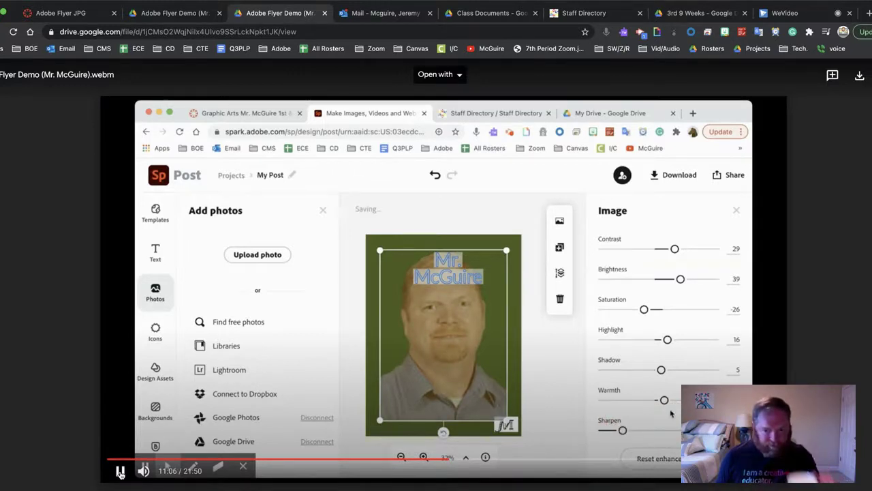
left_click(120, 470)
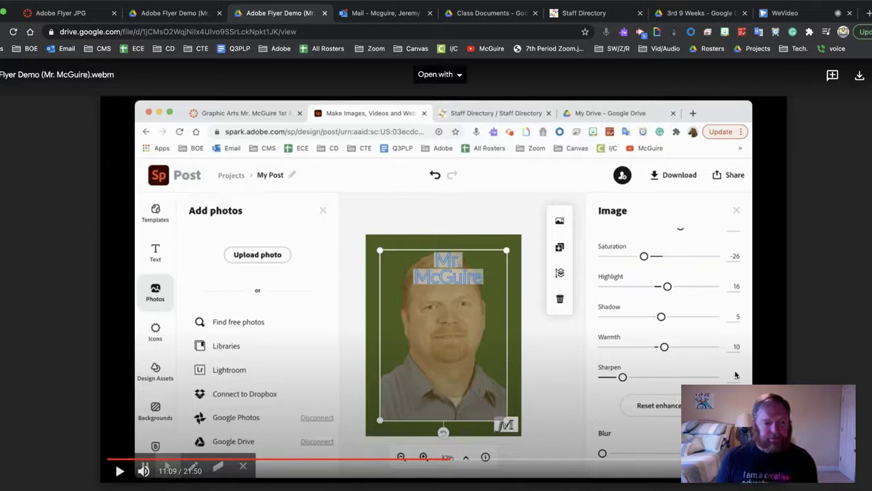
left_click(120, 471)
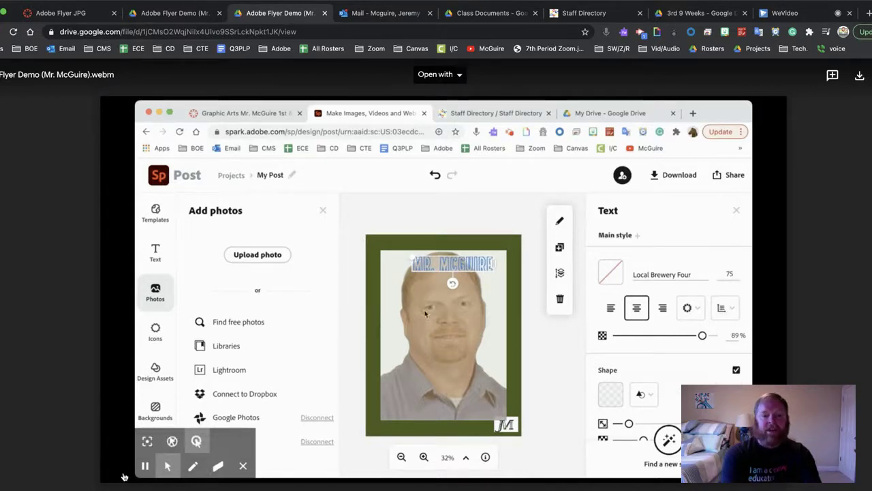
Resume the demo from the teacher's name restyling and pause where the logo is moved to the top layer
mouse_move(126, 476)
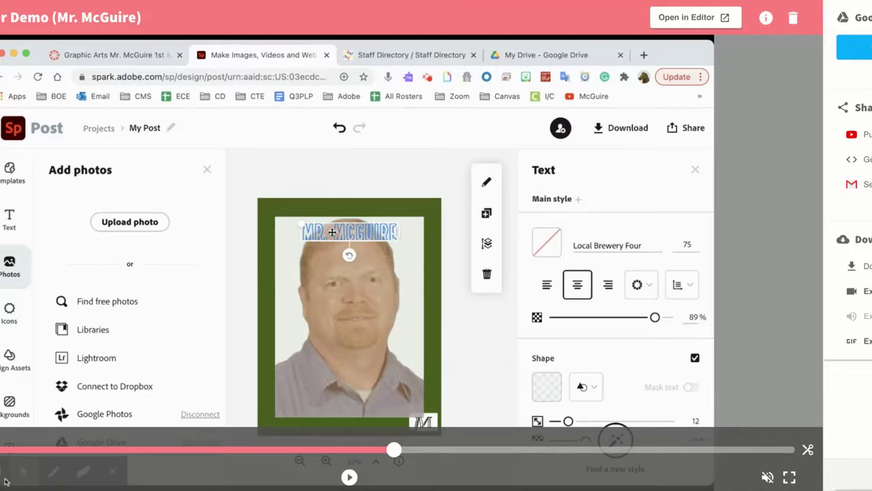
left_click(348, 477)
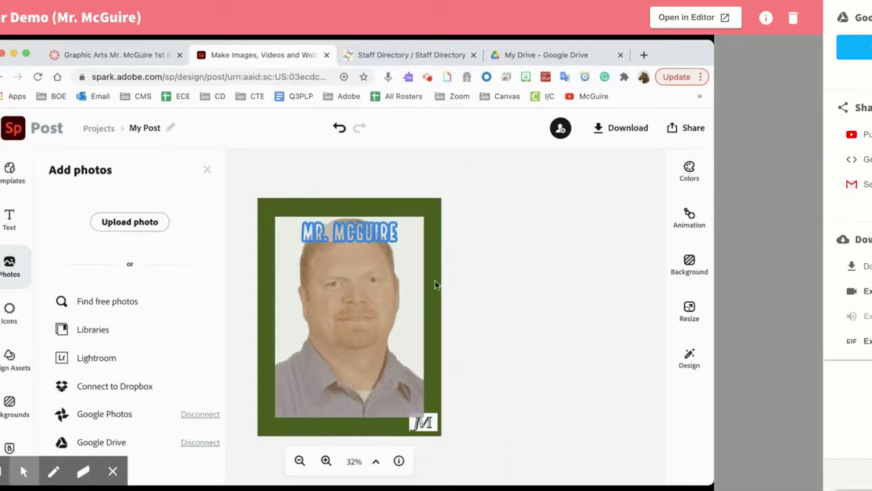
mouse_move(439, 481)
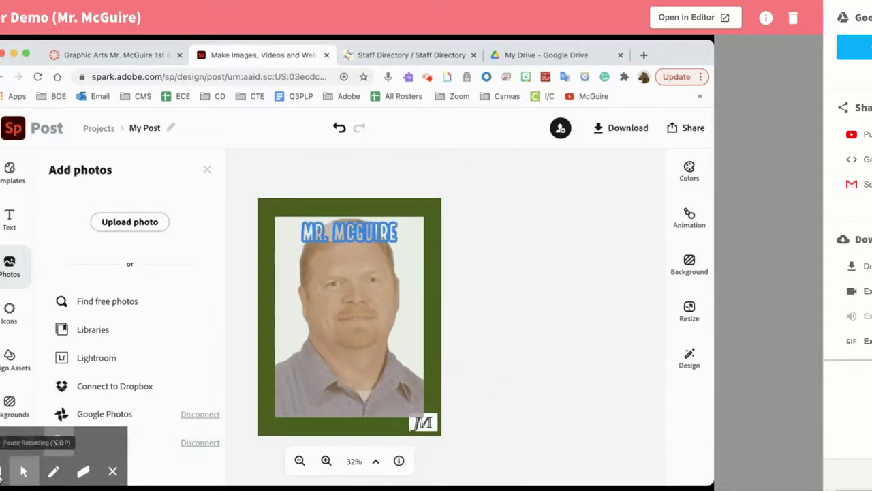
mouse_move(201, 457)
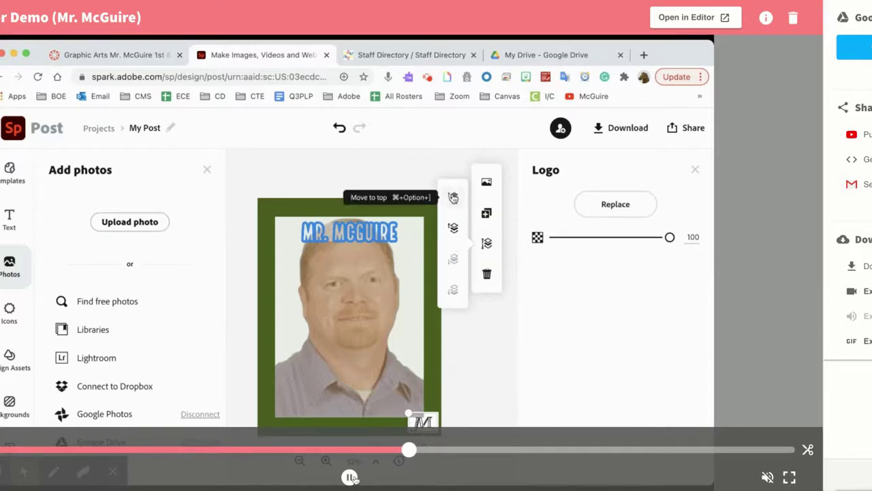
left_click(351, 477)
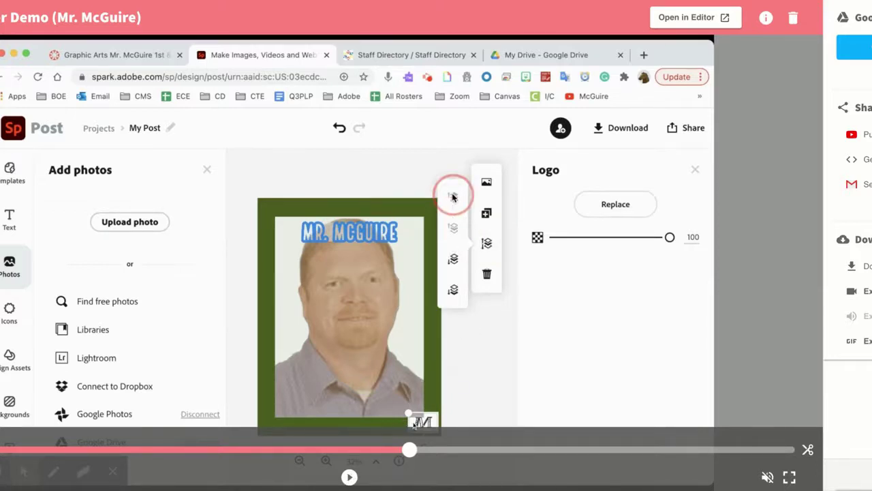
Rewind the demo to the Transparent text setting and replay it through the note about bringing the logo to the front
left_click_drag(409, 447, 403, 449)
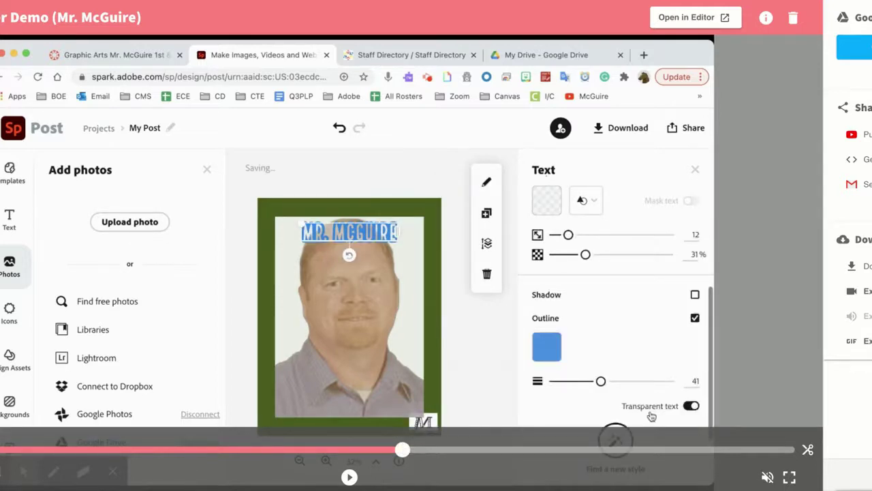
left_click(349, 477)
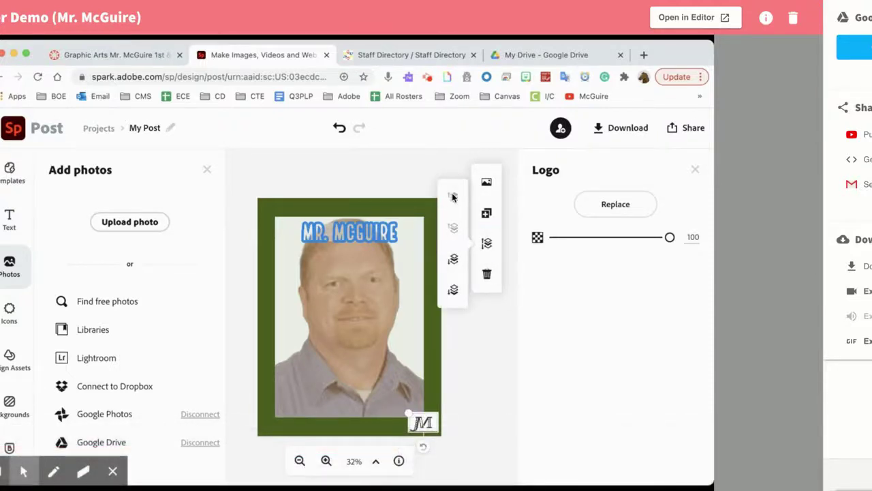
left_click(459, 405)
mouse_move(348, 477)
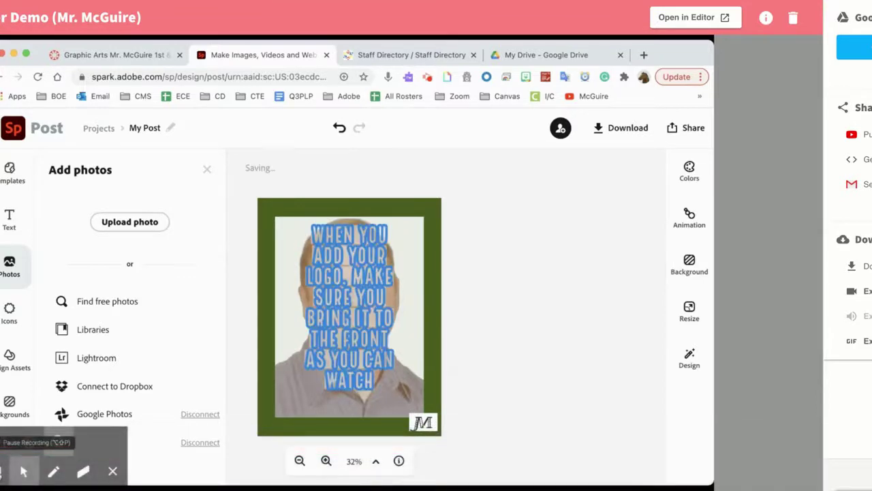
key("space")
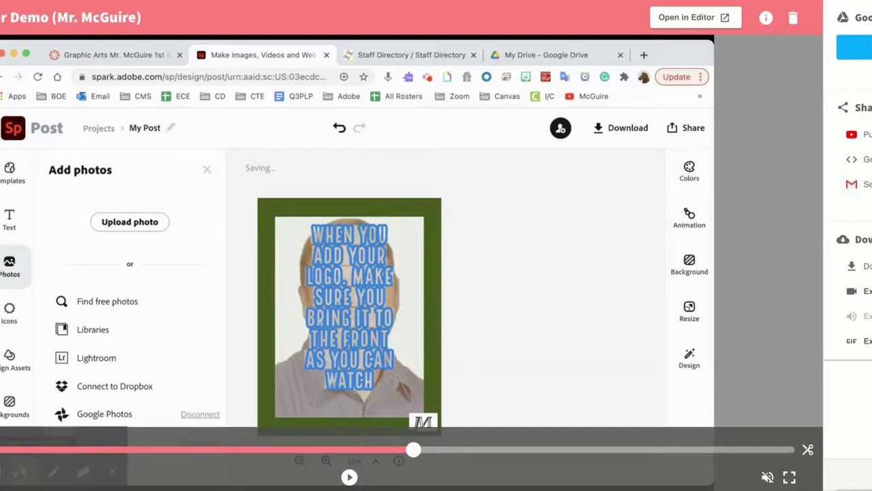
key("space")
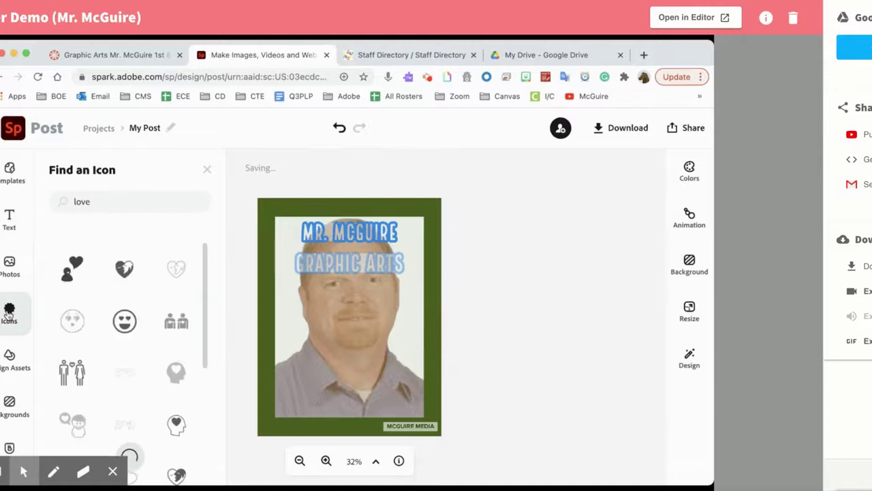
Follow the demo through adding photography icons, pausing where the computer icon's color #BFD0A7 is copied for the camera icon
mouse_move(349, 477)
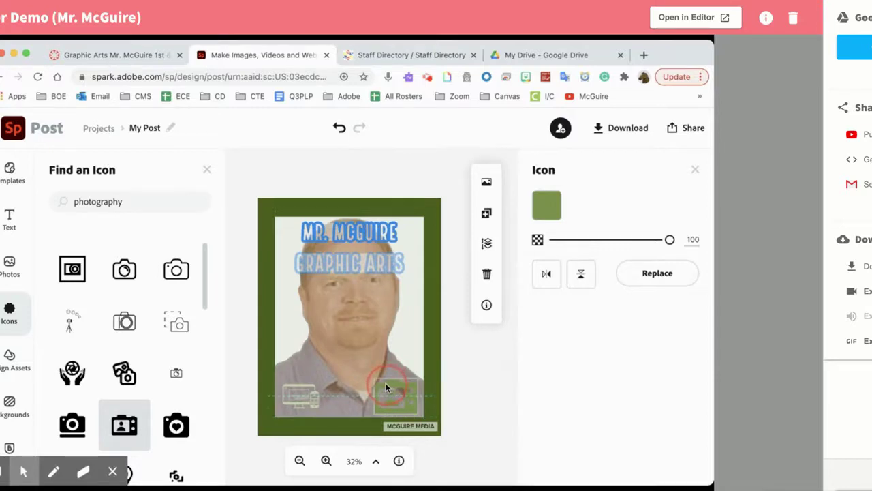
mouse_move(407, 486)
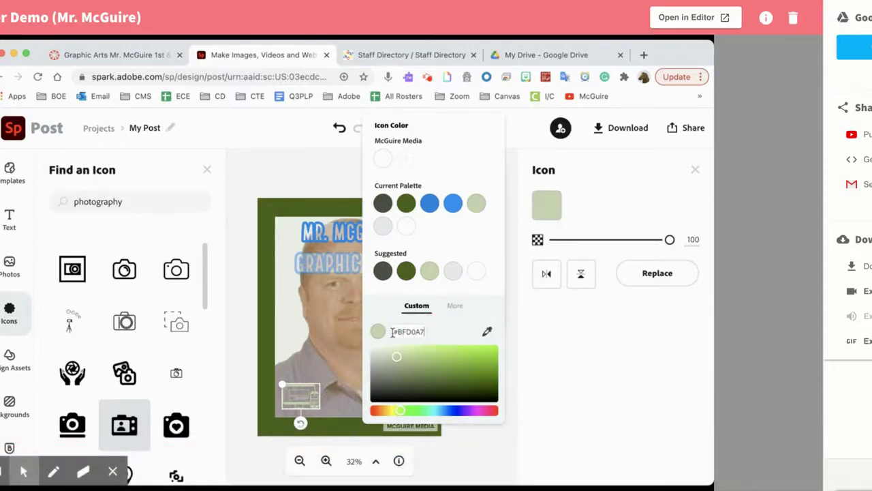
key("space")
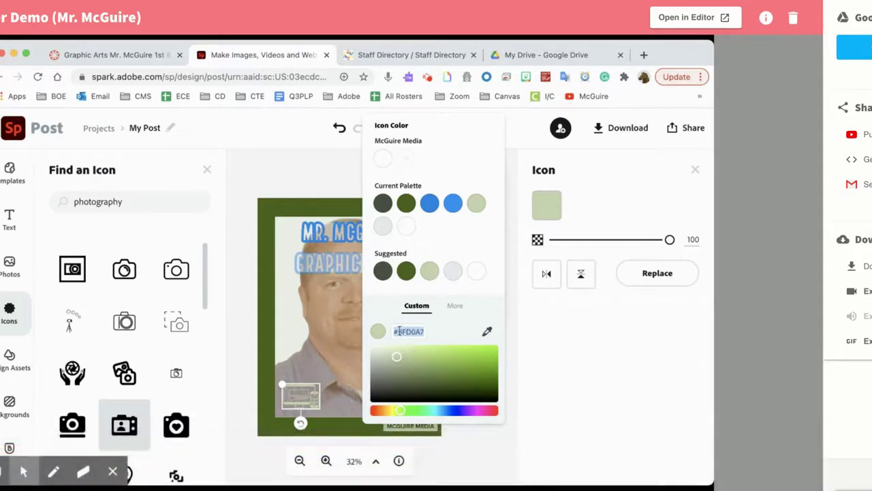
key("space")
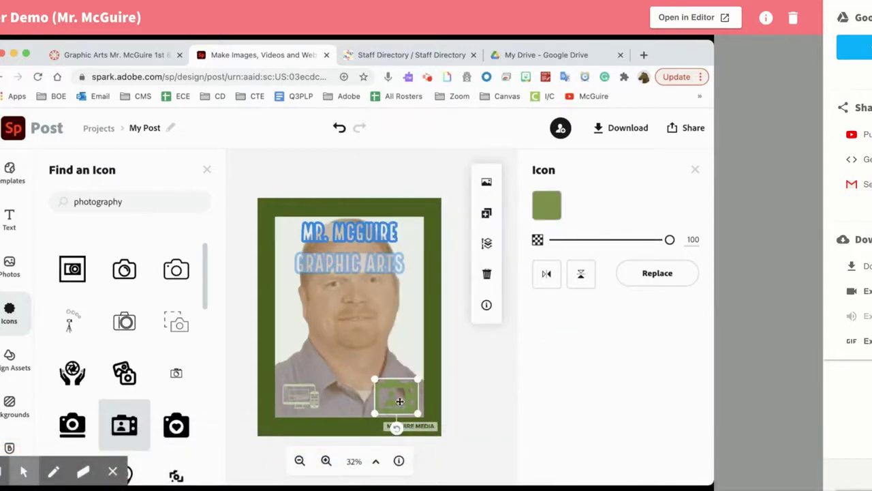
key("space")
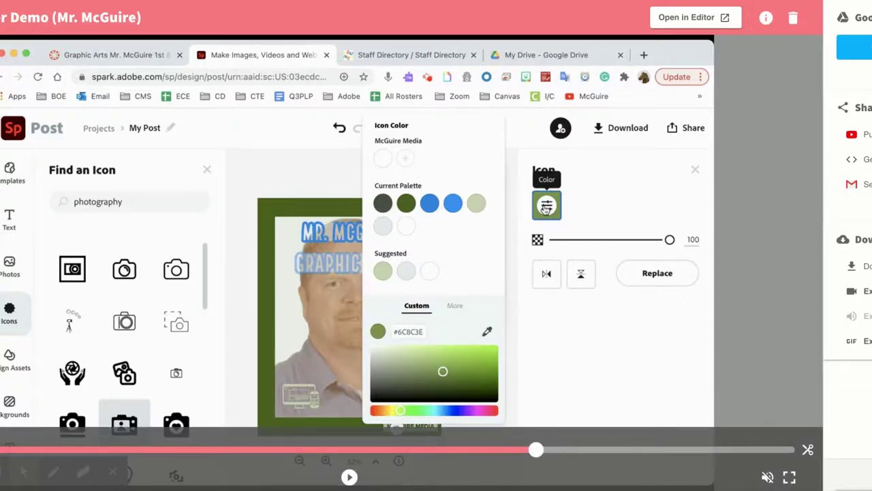
key("space")
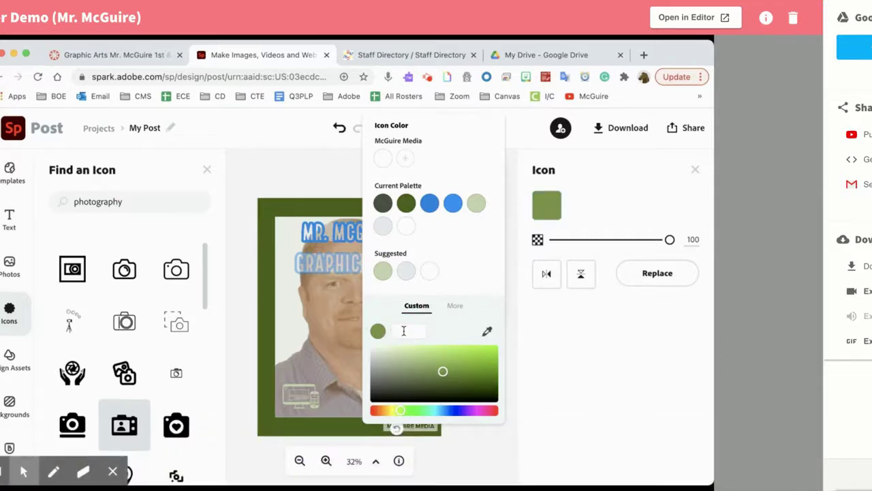
mouse_move(348, 477)
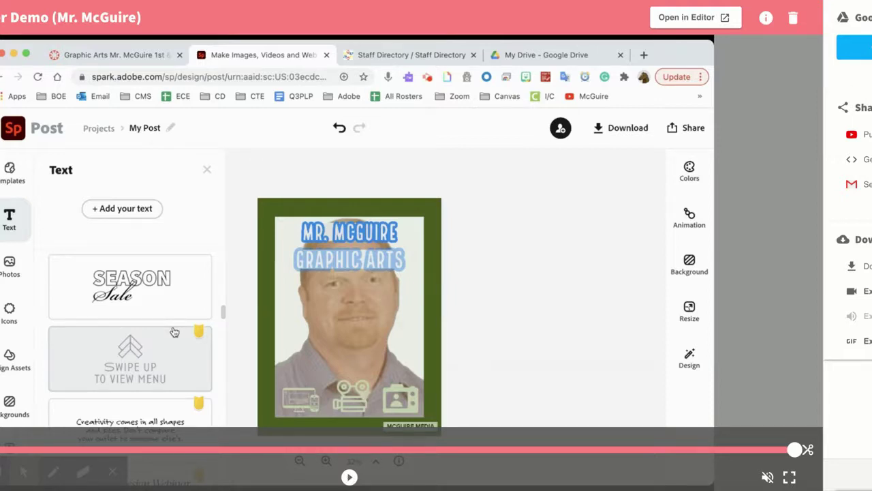
Rewind the demo from its end to 21:08 and further back to 20:58 to review the text section
left_click_drag(787, 453, 765, 450)
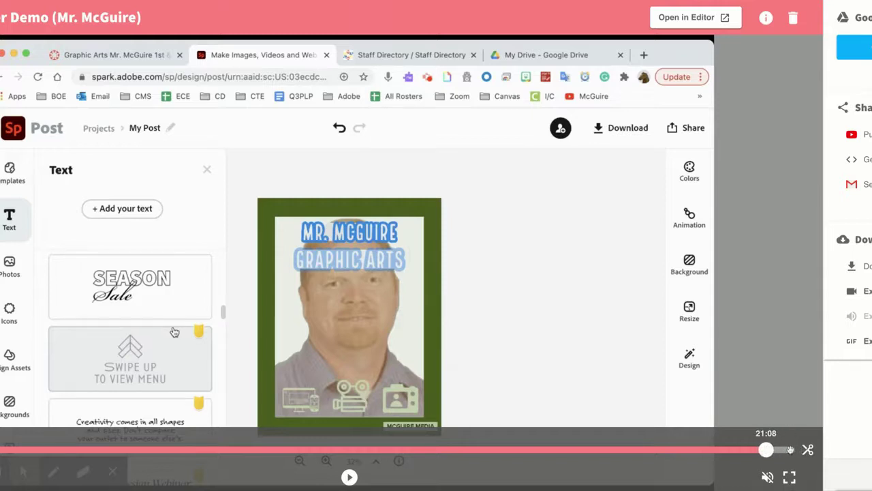
left_click(351, 478)
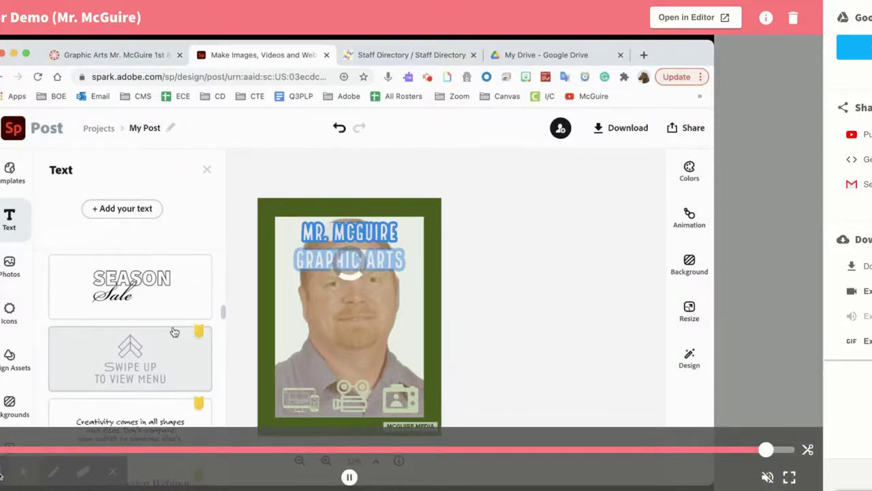
key("Left")
key("Left")
key("Left")
key("Left")
key("Left")
key("Left")
key("Left")
key("Left")
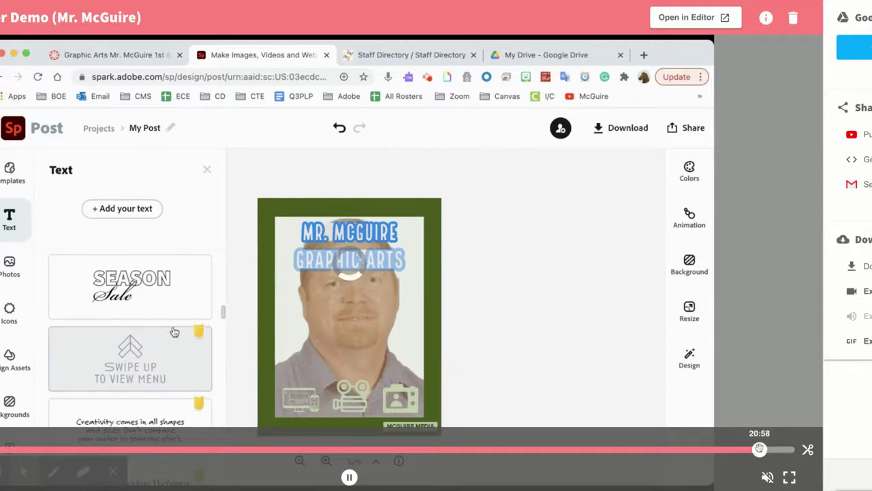
left_click(349, 477)
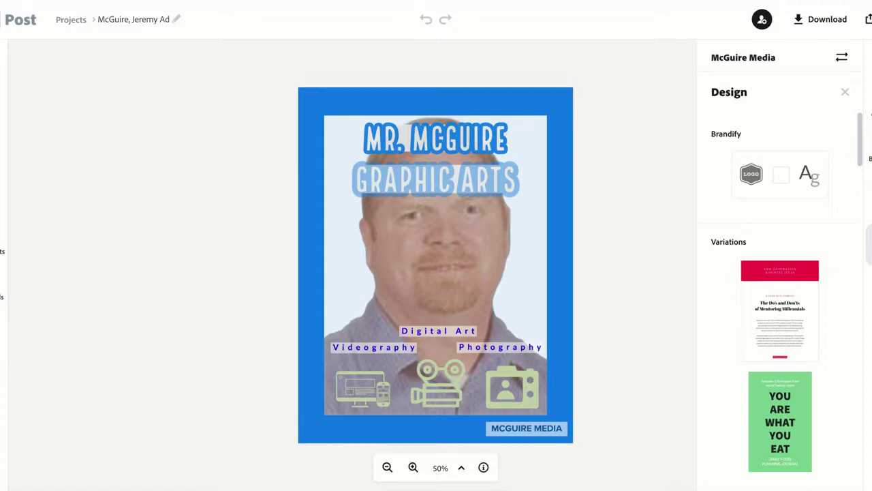
Move the Digital Art label above the computer icon and raise the Photography label level with it, undoing the accidental rotation
left_click(421, 331)
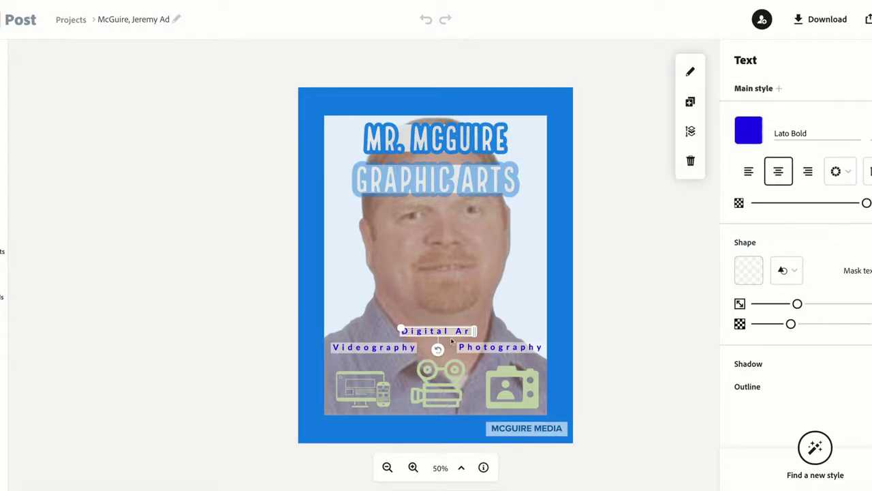
left_click_drag(452, 332, 415, 322)
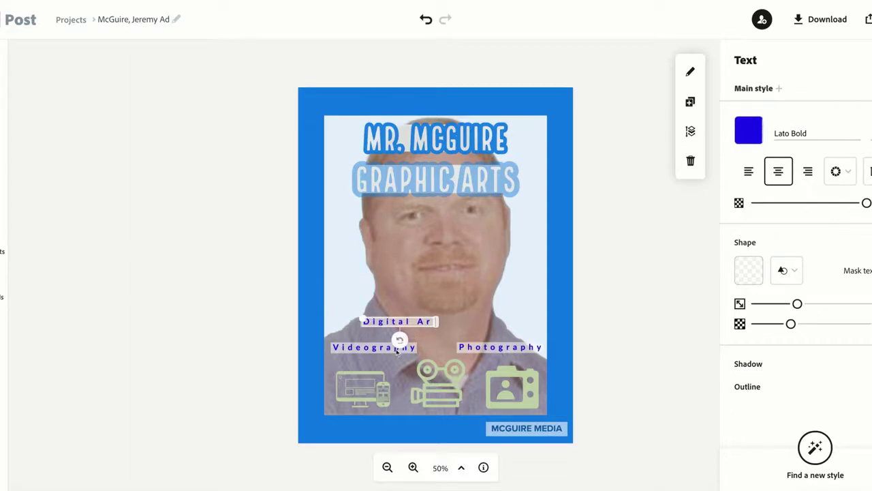
left_click(511, 349)
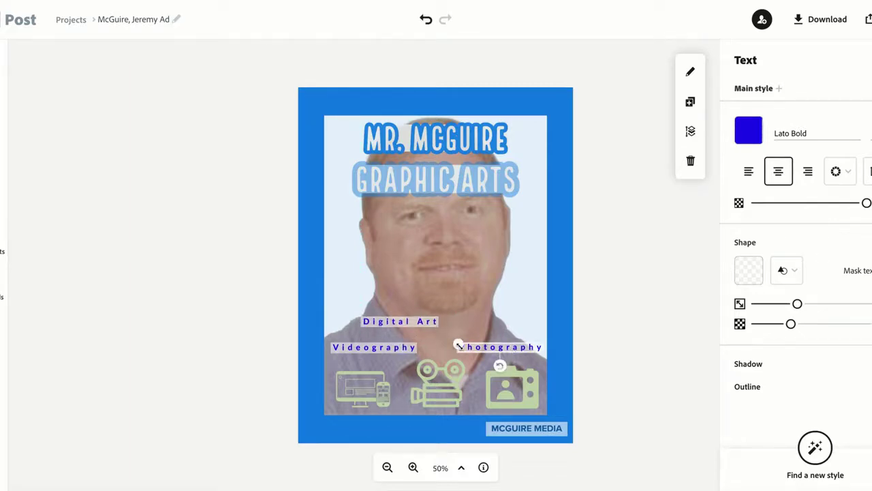
left_click_drag(393, 322, 392, 324)
left_click_drag(372, 349, 396, 342)
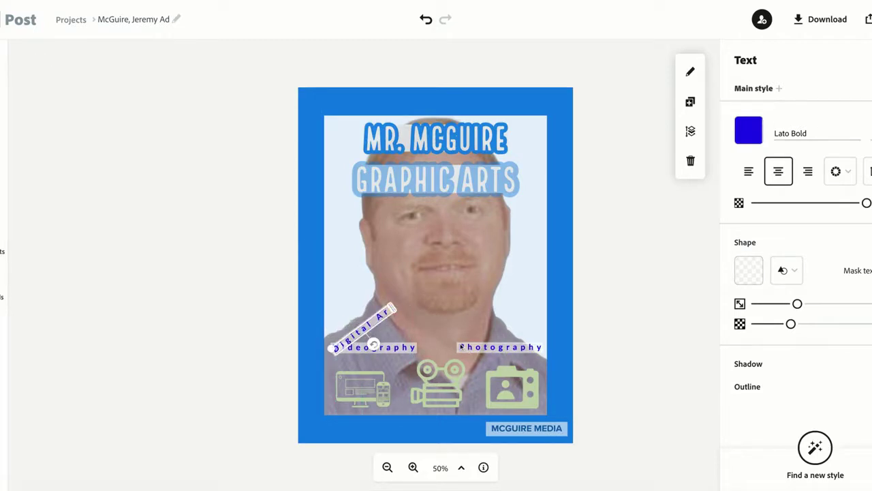
key("ctrl+z")
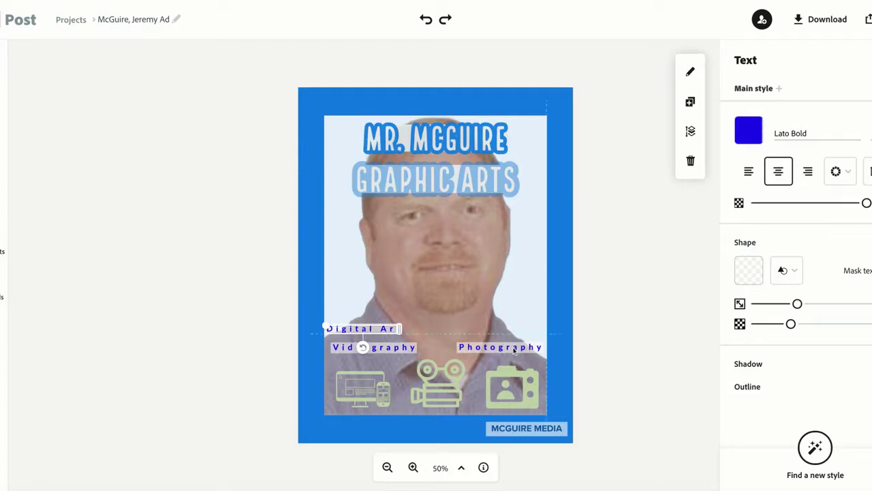
key("ctrl+z")
Move the Videography label to the middle of the flyer, just above the video camera icon
left_click(383, 353)
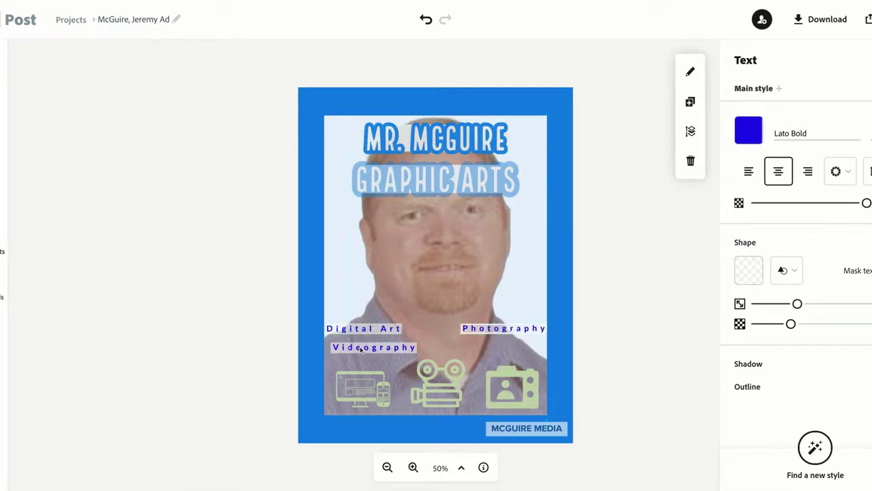
key("Right")
key("Right")
key("Right")
key("Right")
key("Right")
key("Right")
key("Right")
key("Right")
key("Left")
key("Left")
key("Left")
key("Left")
key("Left")
key("Left")
key("Left")
key("Left")
left_click_drag(380, 346, 439, 353)
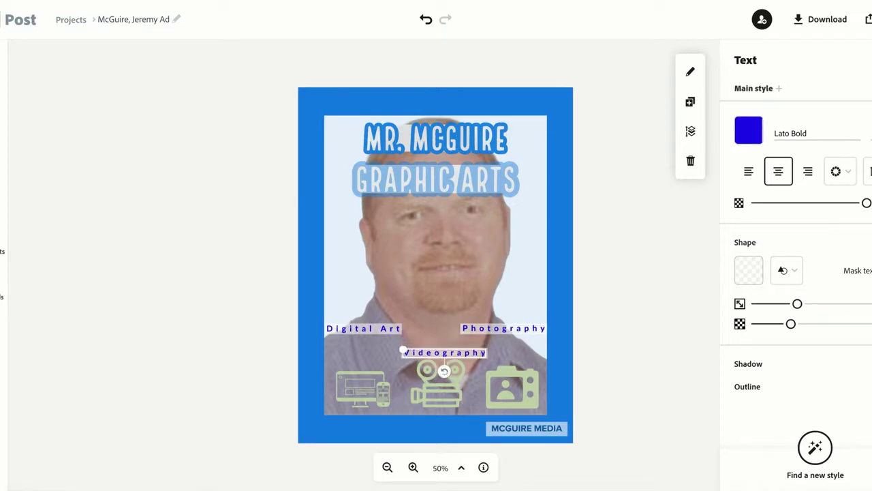
left_click_drag(439, 352, 434, 348)
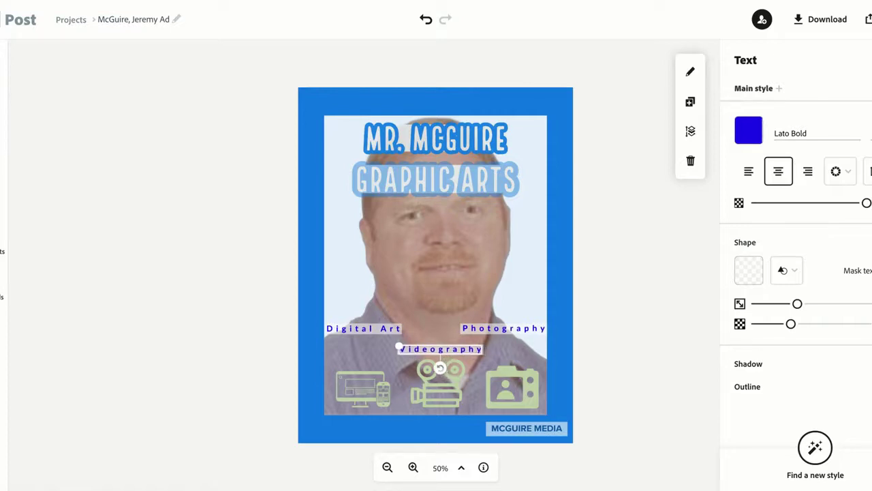
Lower the Digital Art and Photography labels slightly, keeping both at the same height
left_click(376, 329)
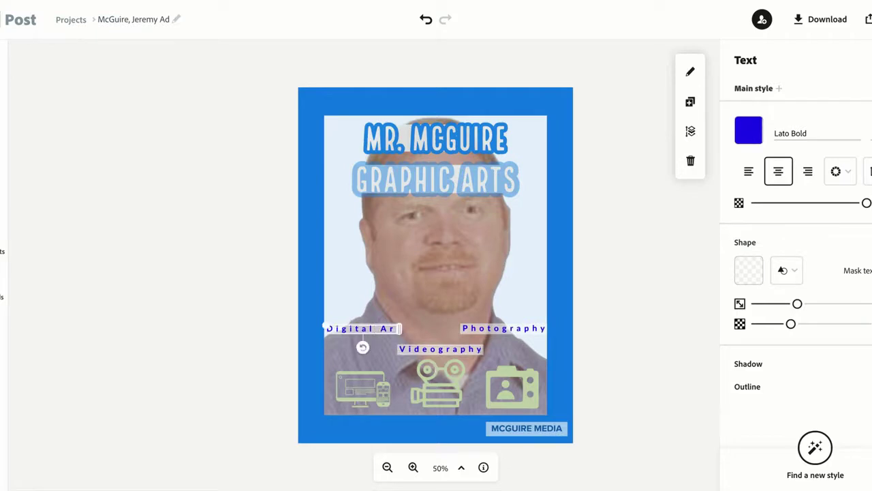
left_click_drag(376, 329, 376, 332)
key("Down")
key("Down")
key("Down")
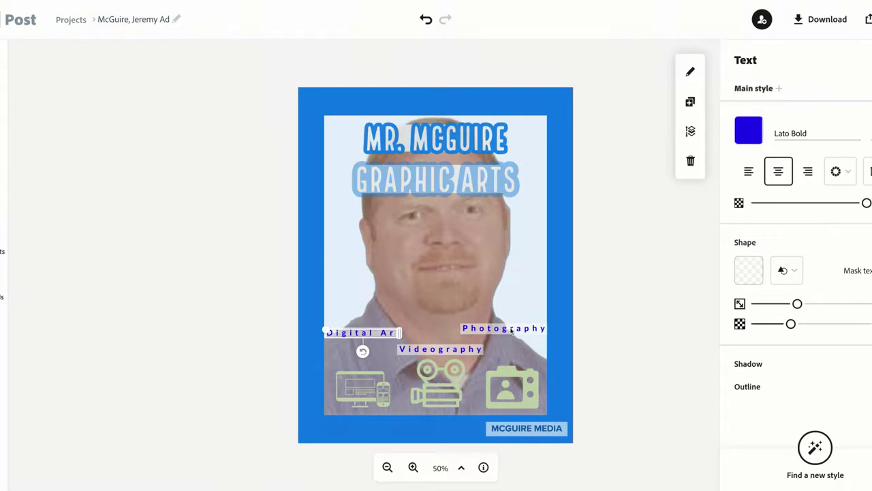
left_click(511, 330)
key("Down")
key("Down")
key("Down")
key("Down")
key("Down")
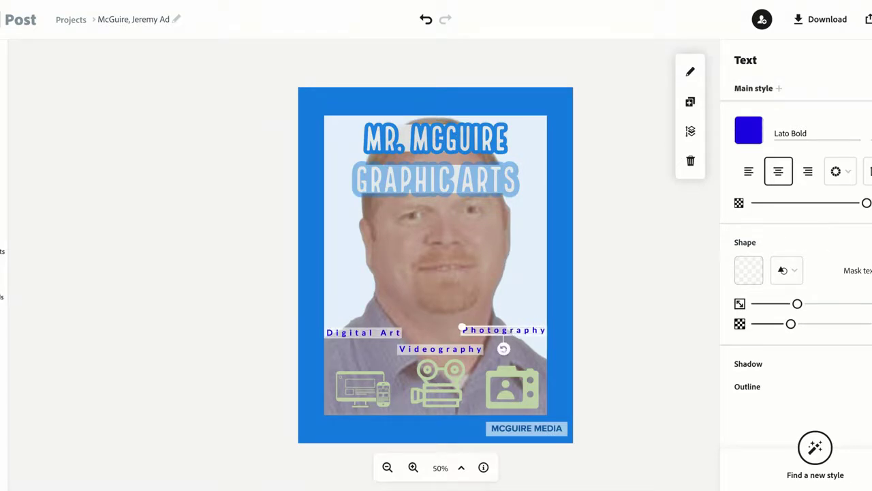
key("Down")
key("Down")
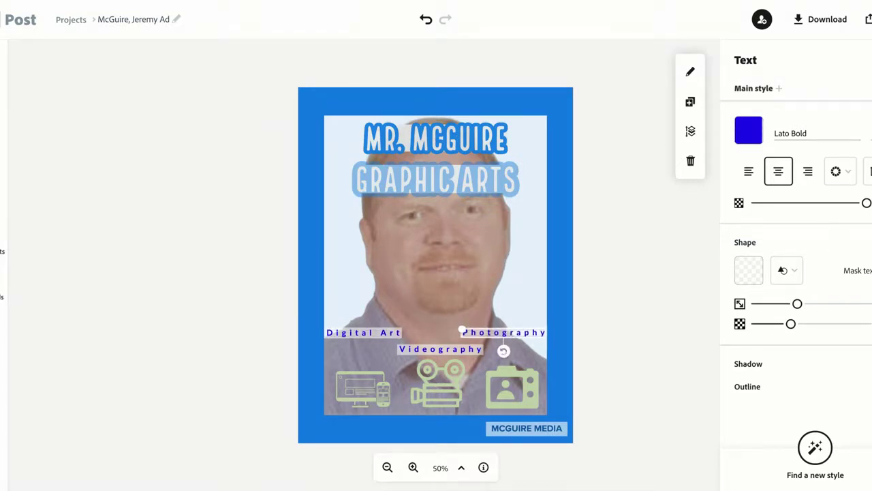
Add a new text reading "Videography" and leave it across the lower face area of the photo, above the existing labels
left_click(448, 352)
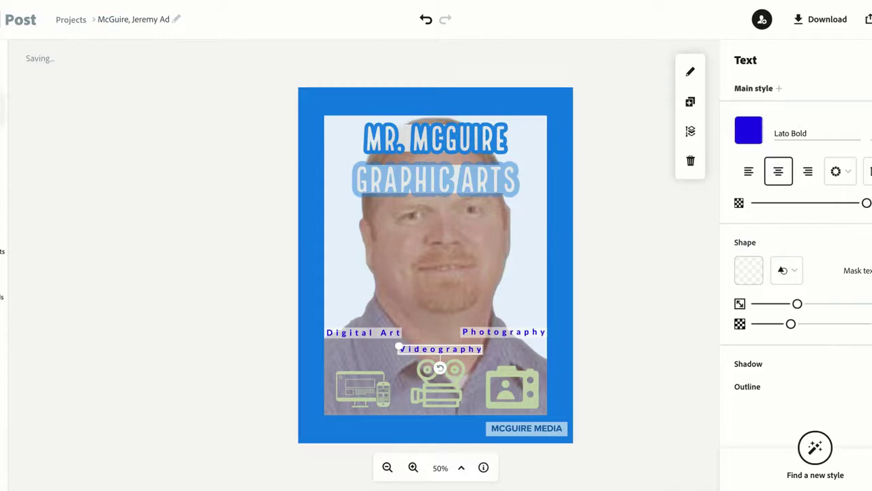
left_click(3, 115)
left_click(75, 101)
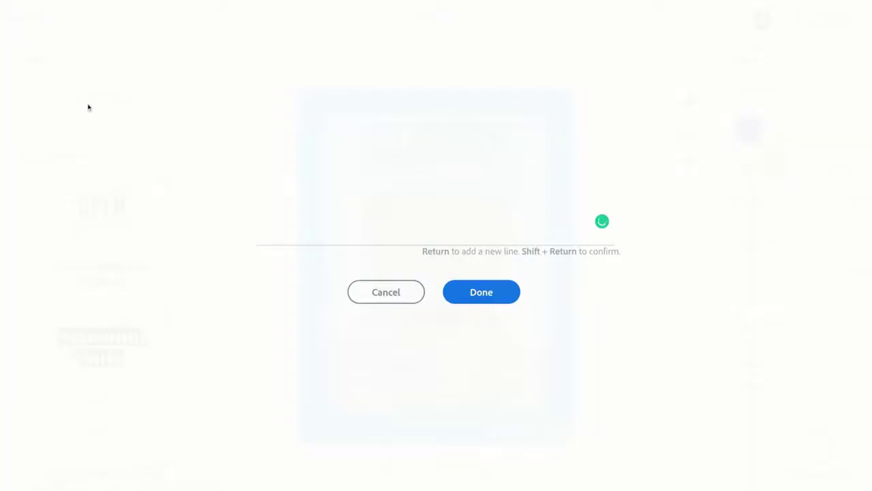
type("Videography")
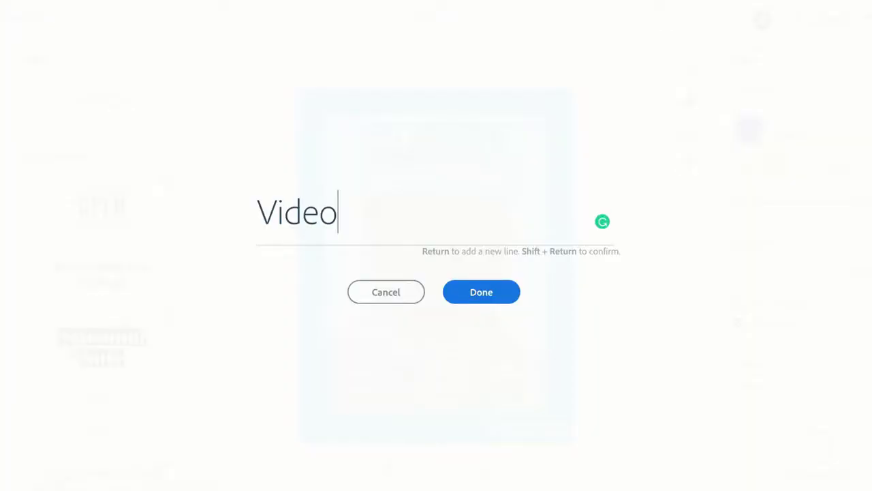
left_click(479, 304)
left_click_drag(478, 391, 479, 289)
mouse_move(867, 203)
left_mouse_down()
mouse_move(786, 203)
mouse_move(867, 203)
left_mouse_up()
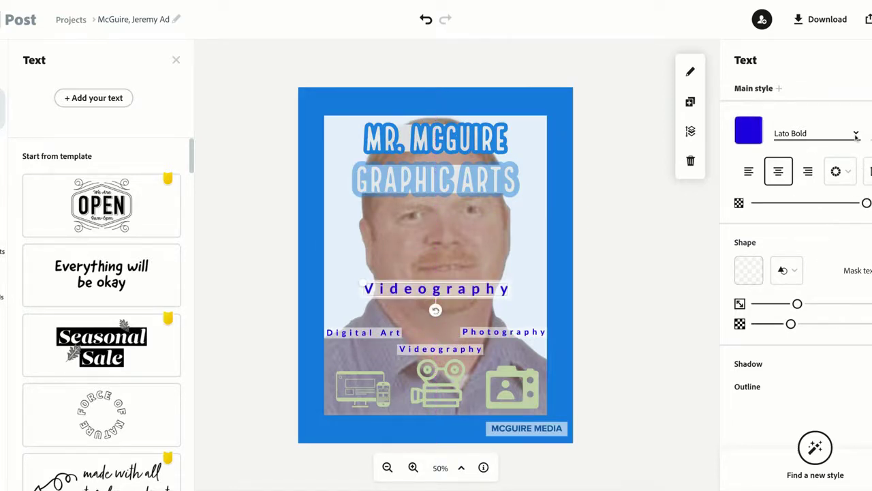
Colour the new large Videography text green, enlarge its background shape slightly and reduce the shape's opacity until it is nearly transparent
left_click(748, 129)
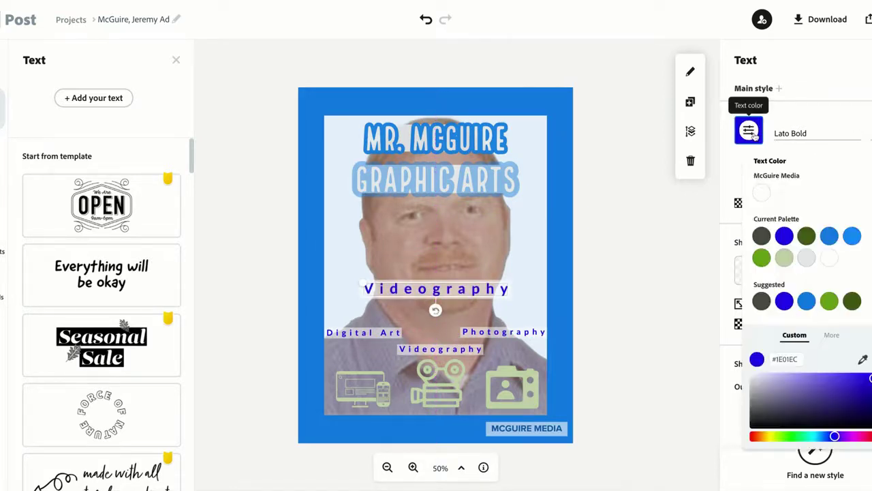
left_click(757, 261)
left_click(676, 292)
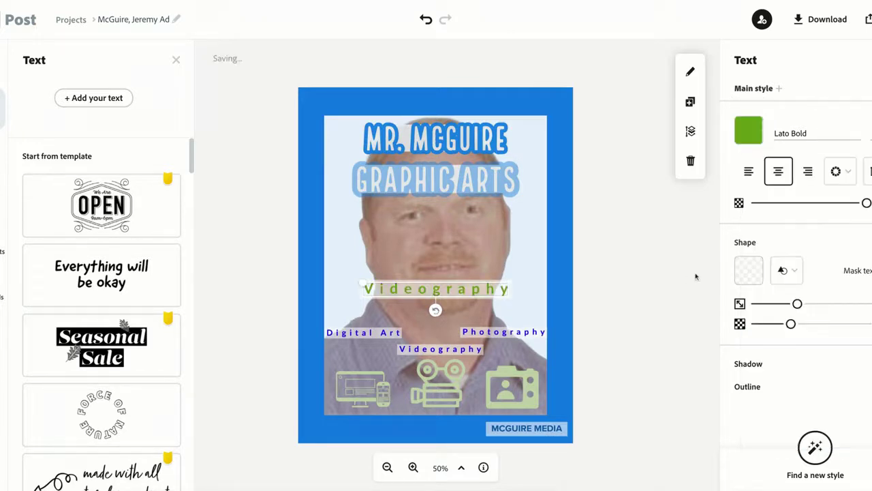
left_click_drag(797, 303, 829, 304)
left_click_drag(790, 323, 867, 324)
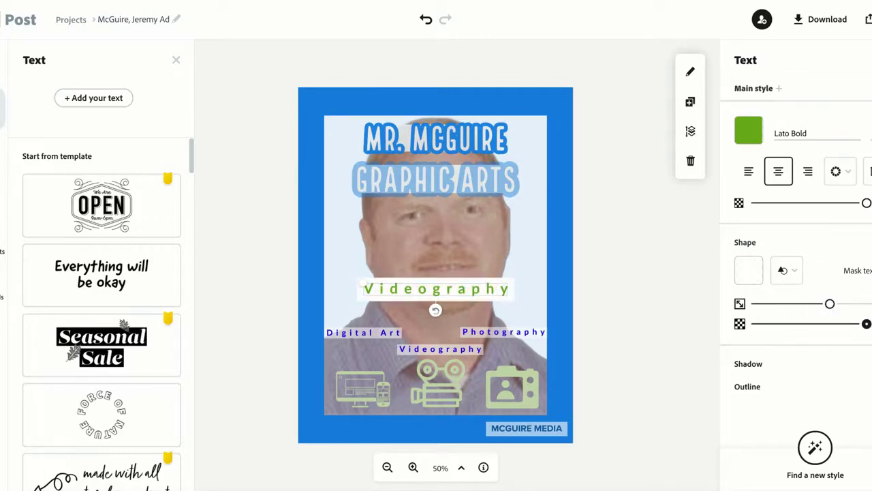
left_click_drag(866, 324, 768, 324)
mouse_move(830, 305)
left_mouse_down()
mouse_move(798, 304)
mouse_move(820, 304)
left_mouse_up()
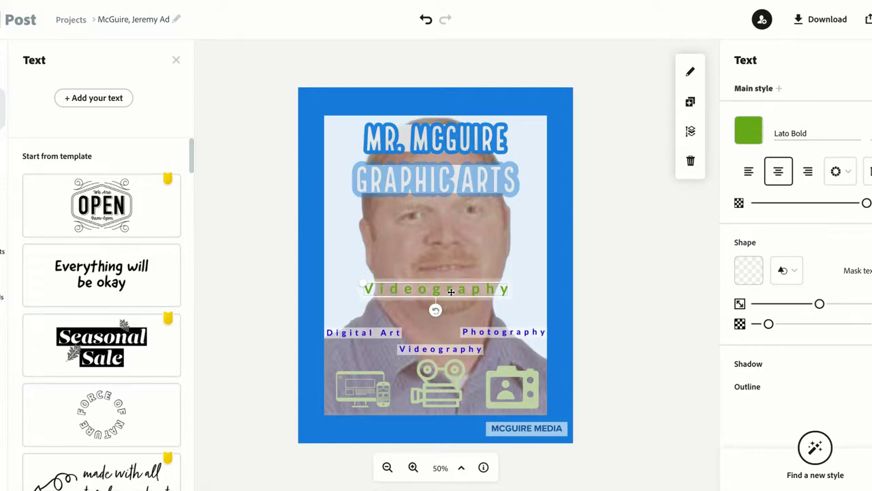
Nudge the green Videography text down slightly and duplicate it
key("Down")
key("Down")
key("Down")
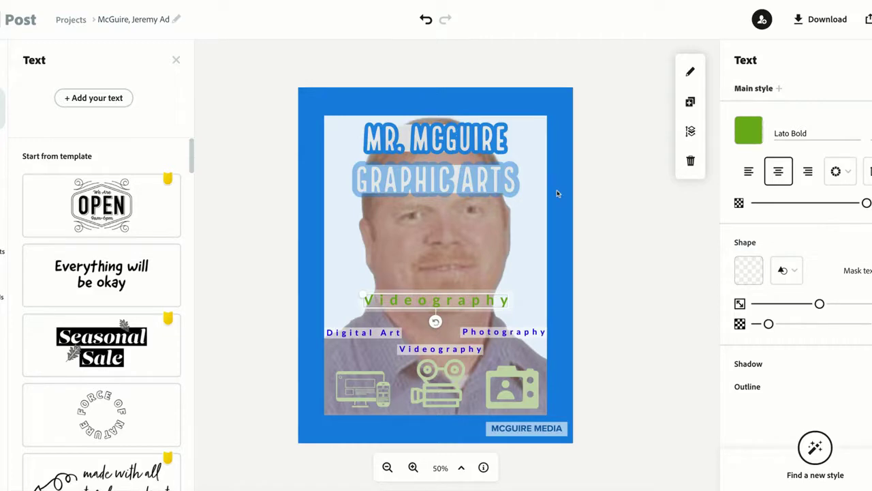
left_click(690, 102)
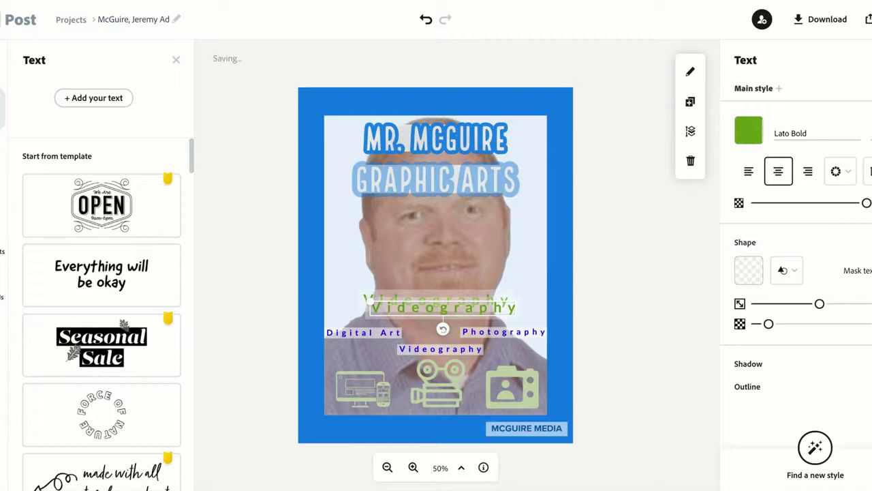
Delete both green Videography texts, leaving the three small blue labels on the flyer
key("Delete")
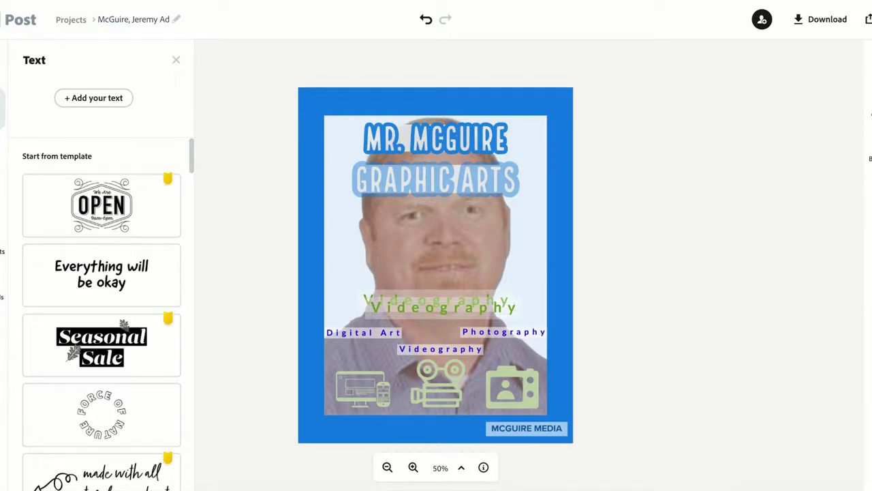
left_click(436, 300)
key("Delete")
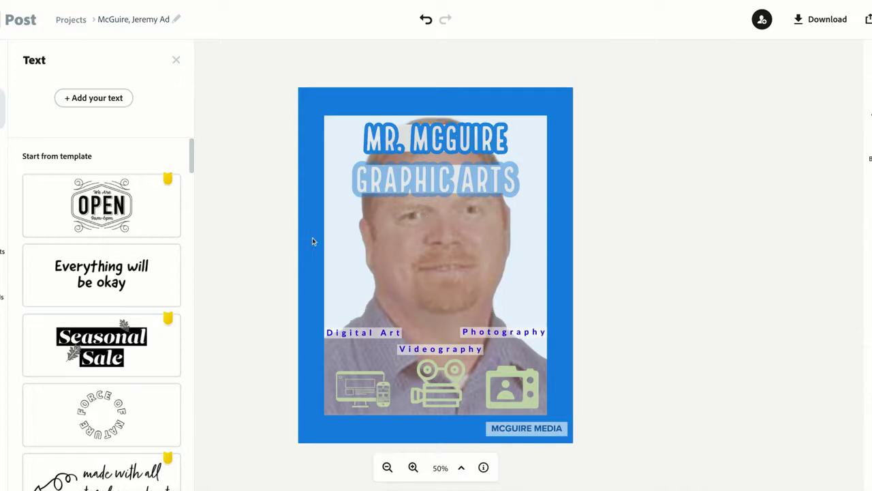
Enlarge the portrait photo by pulling its two upper corners and lower-left corner outward into the blue border
left_click(308, 337)
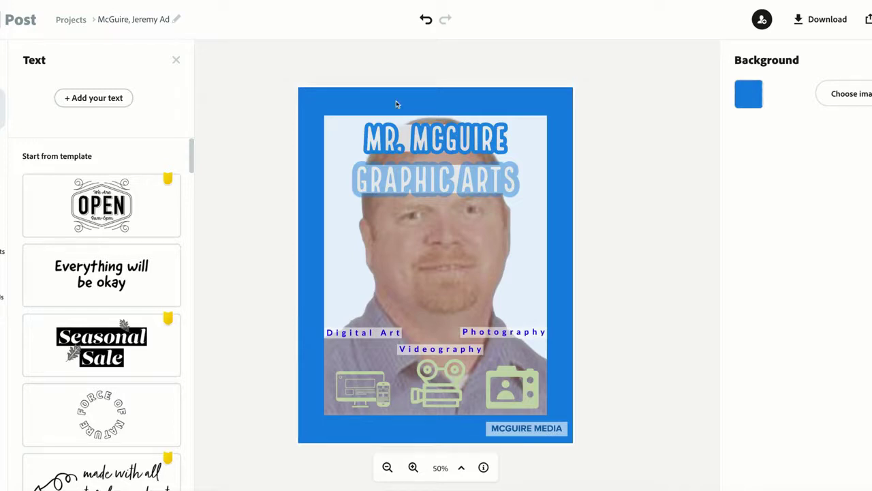
left_click(385, 198)
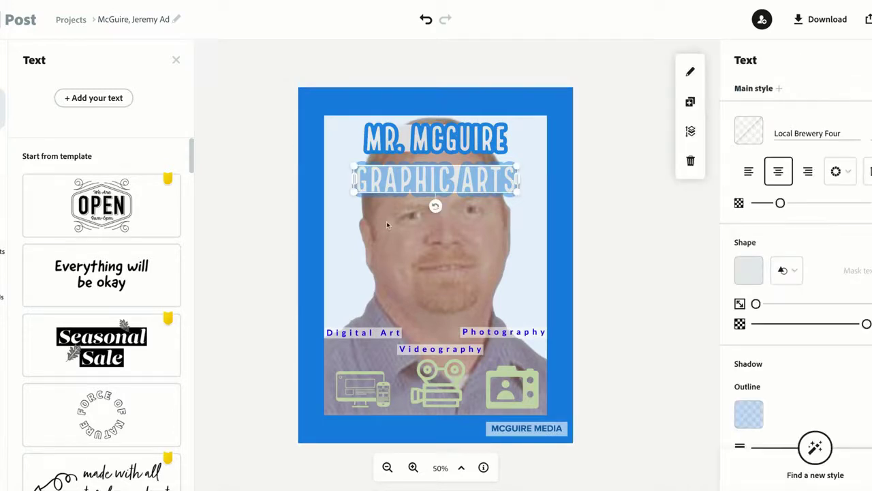
left_click(387, 221)
scroll(847, 361, "down", 5)
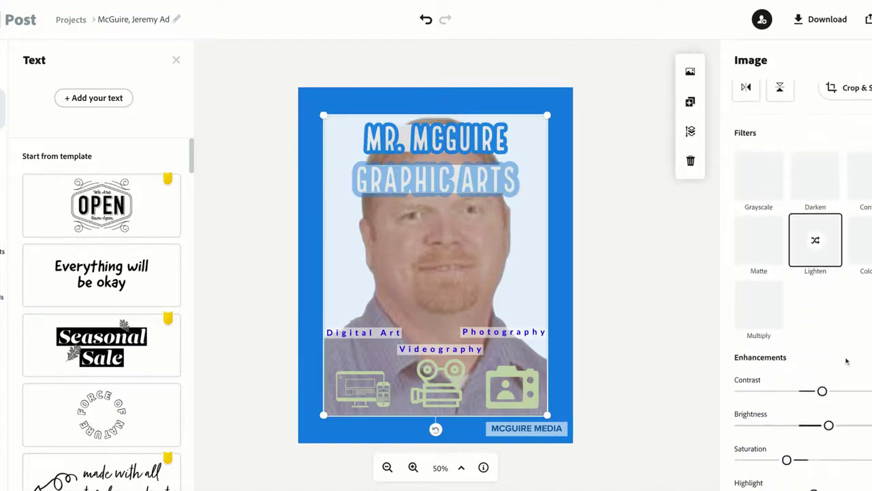
scroll(847, 361, "down", 3)
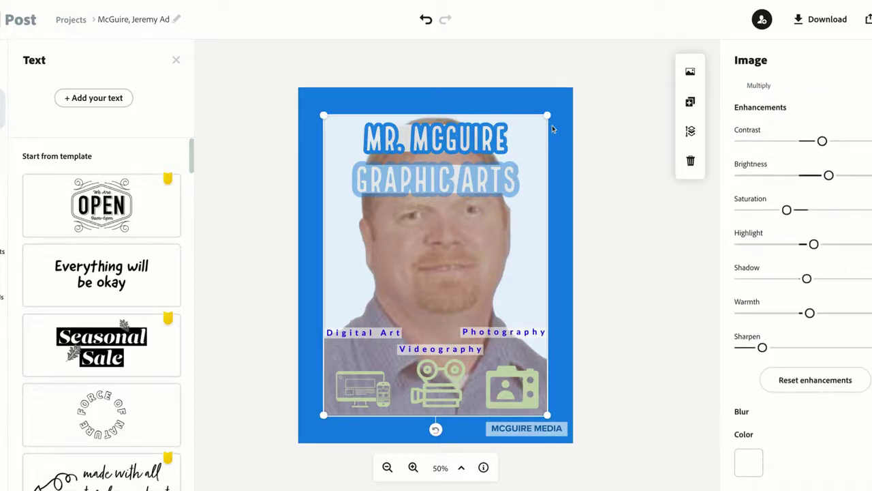
left_click_drag(548, 116, 553, 108)
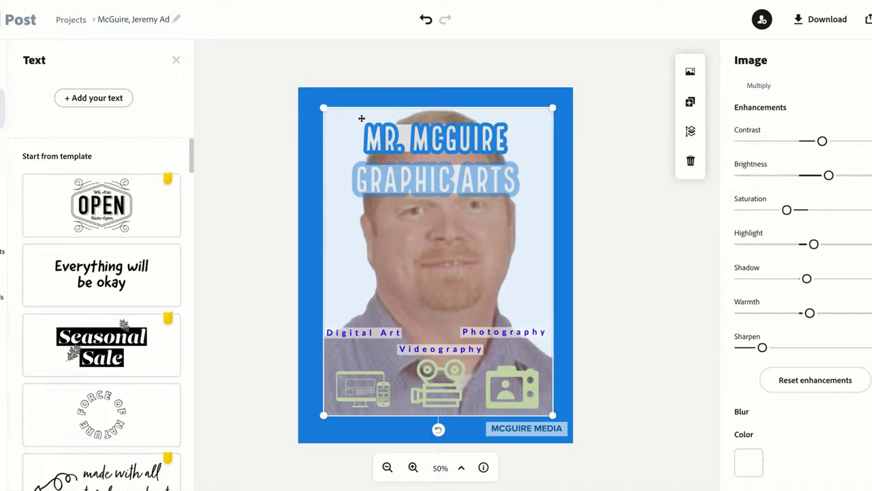
left_click_drag(323, 107, 317, 99)
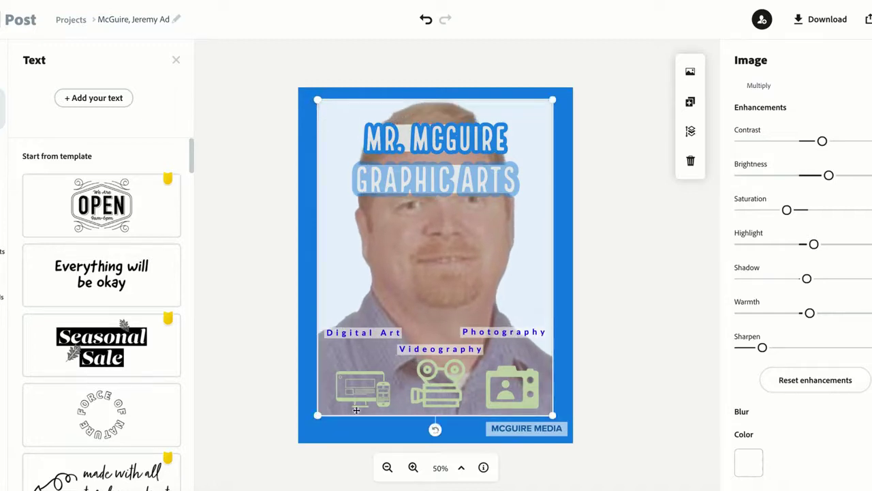
left_click_drag(318, 414, 315, 418)
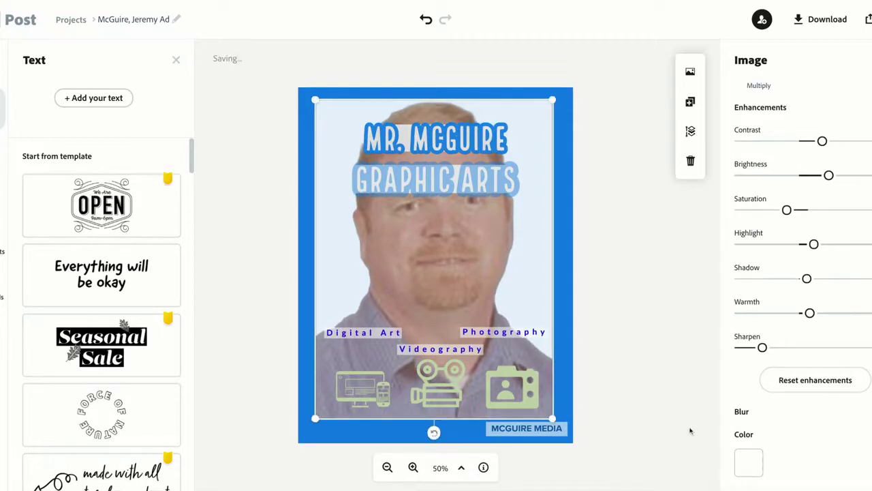
Extend the portrait photo's lower-right corner slightly and centre the photo horizontally within the blue border
left_click(690, 431)
left_click(537, 394)
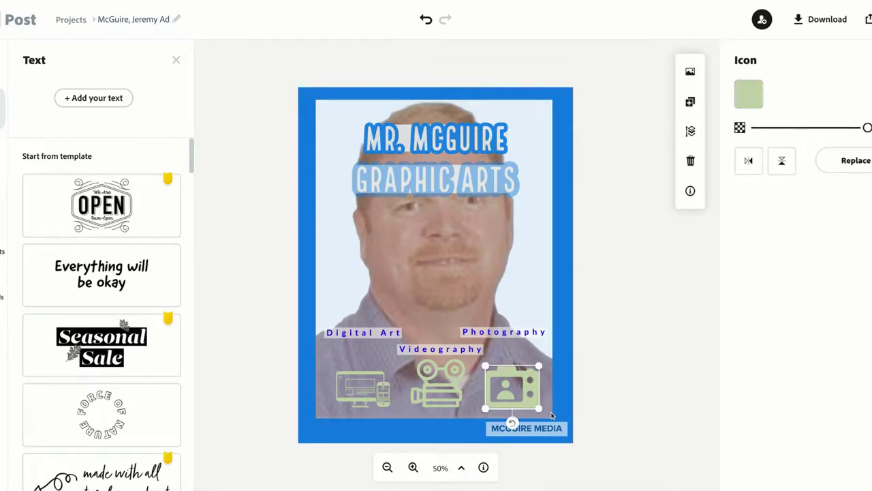
left_click(552, 414)
left_click_drag(553, 415, 555, 417)
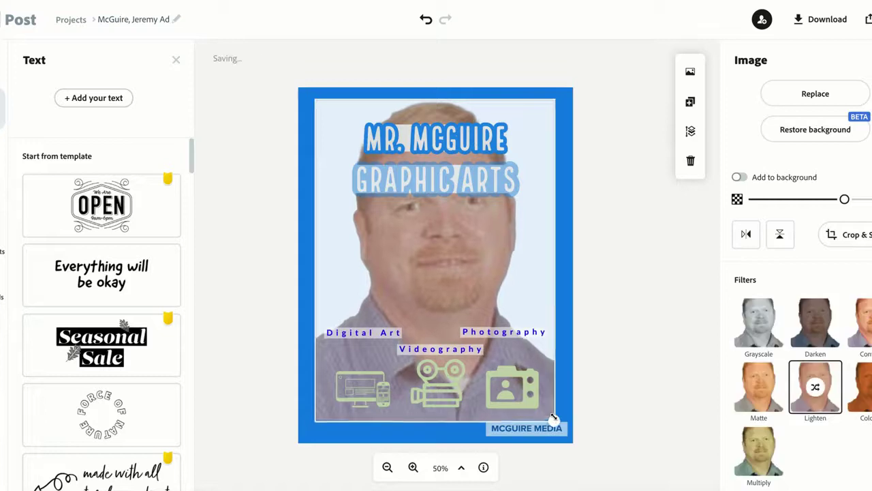
left_click(607, 405)
left_click(538, 390)
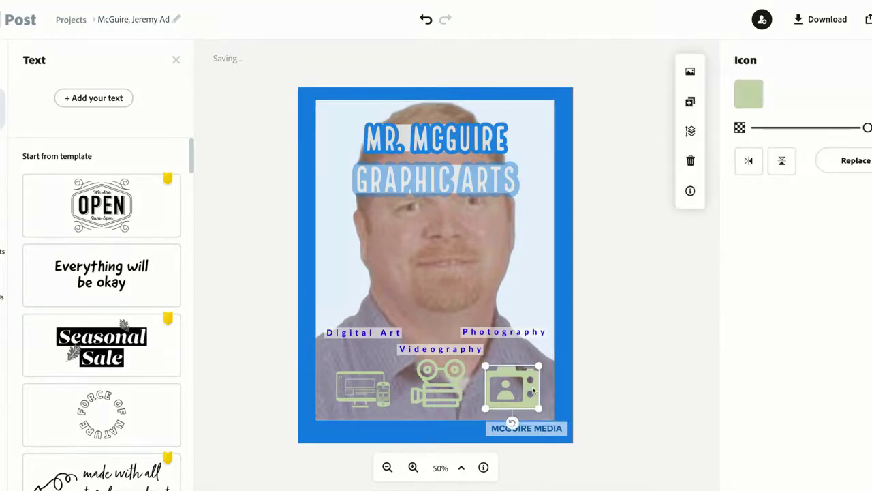
left_click_drag(533, 390, 533, 389)
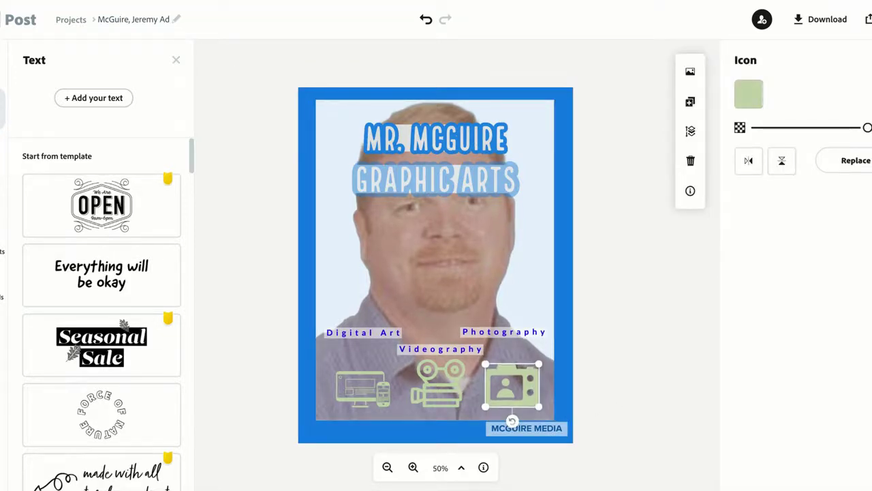
left_click(493, 227)
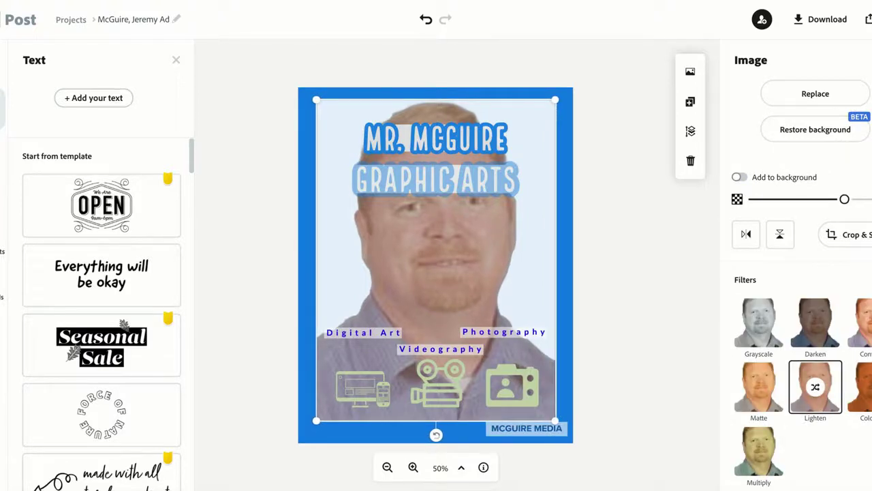
left_click(561, 236)
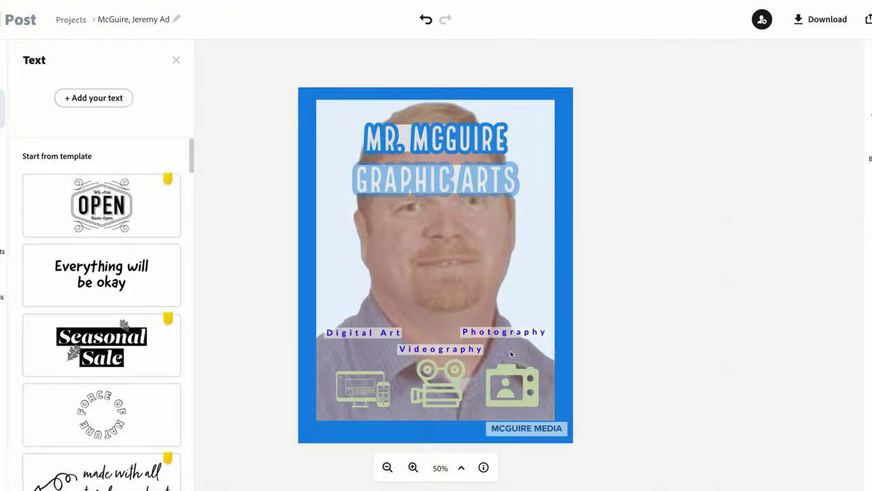
Move the camera icon right and down so it sits near the photo's lower-right corner
left_click(512, 397)
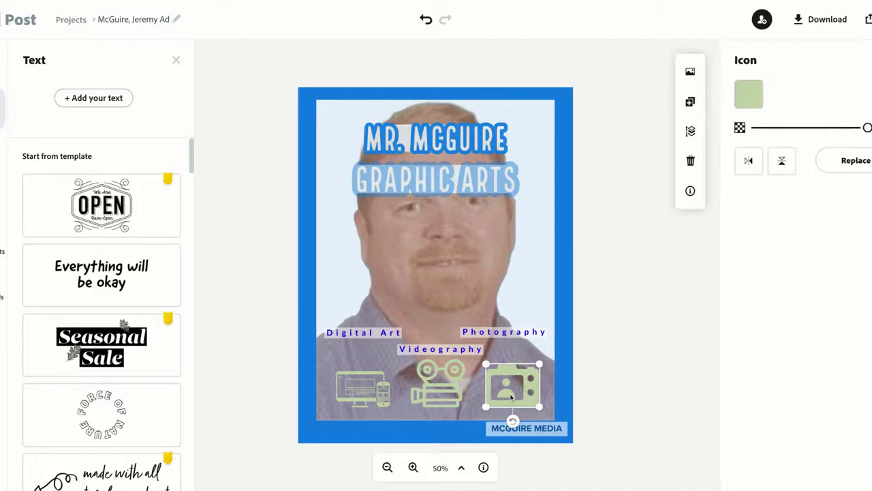
key("Right")
key("Right")
key("Right")
key("Right")
key("Right")
key("Right")
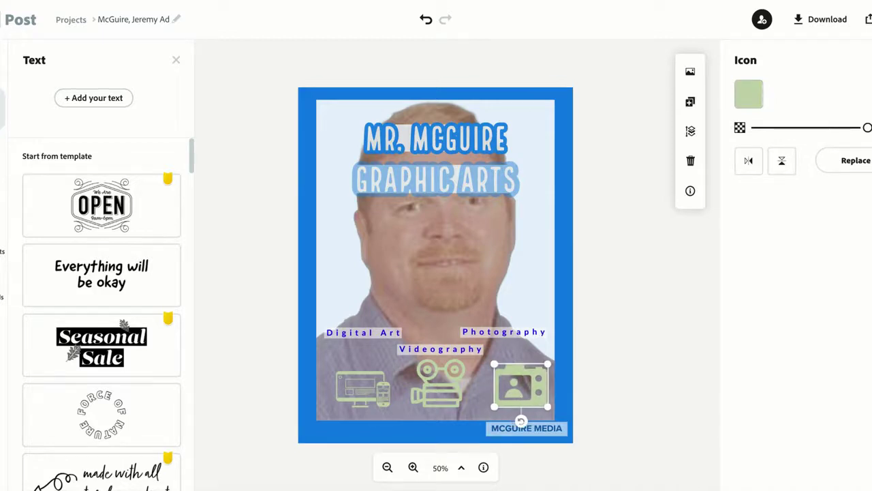
key("Down")
key("Down")
key("Down")
key("Down")
key("Down")
key("Down")
key("Down")
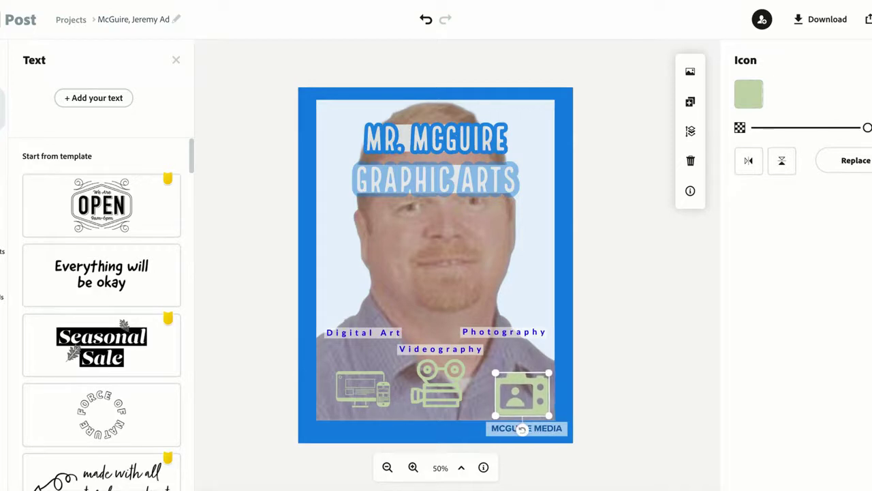
Lower the video camera icon to the photo's bottom edge, in line with the camera icon's base
left_click(428, 389)
key("Down")
key("Down")
key("Down")
key("Down")
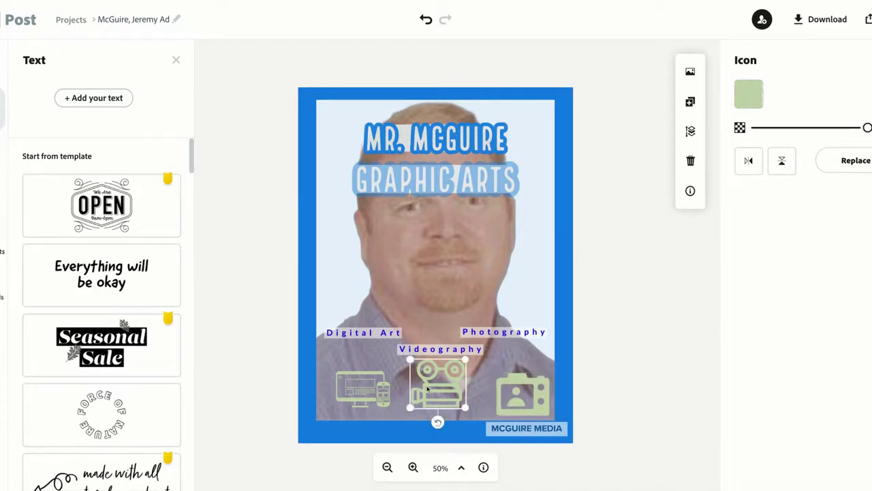
key("Down")
key("Down")
key("Down")
key("Down")
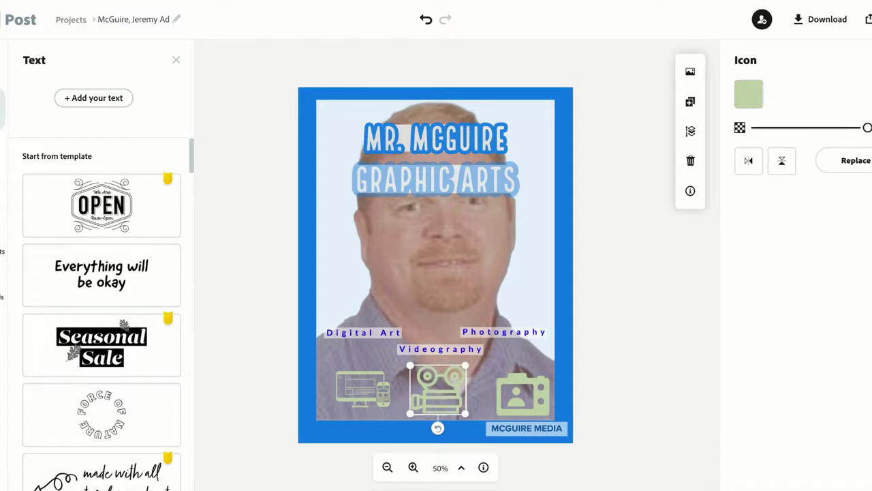
Move the computer icon down level with the other icons and left to the photo's lower-left corner
left_click(371, 394)
key("Down")
key("Down")
key("Down")
key("Down")
key("Down")
key("Down")
key("Down")
key("Down")
key("Down")
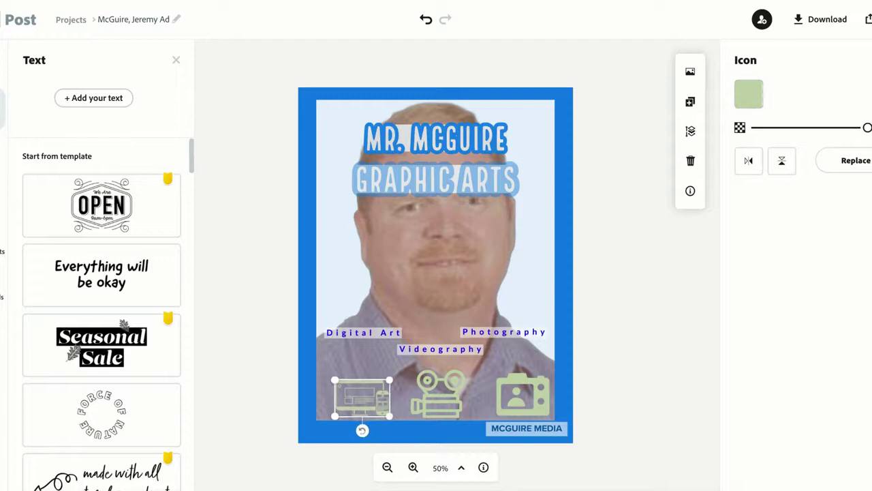
key("Left")
key("Left")
key("Left")
key("Left")
key("Left")
key("Left")
key("Left")
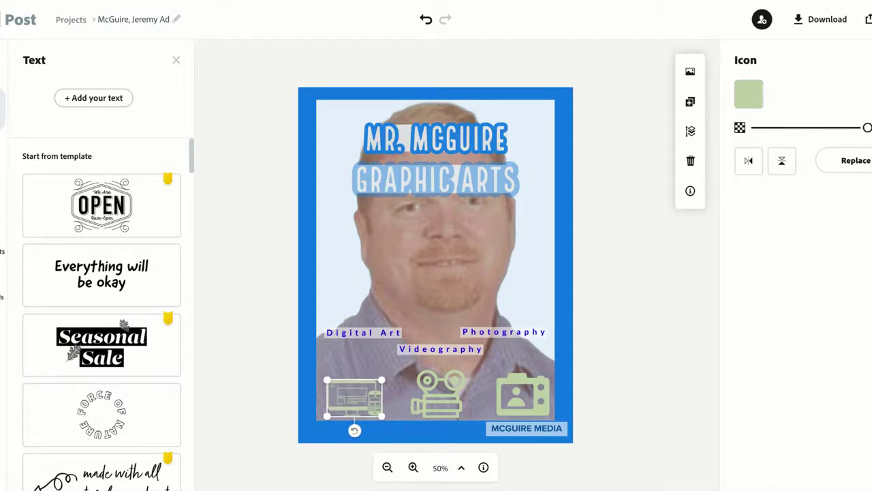
key("Left")
key("Left")
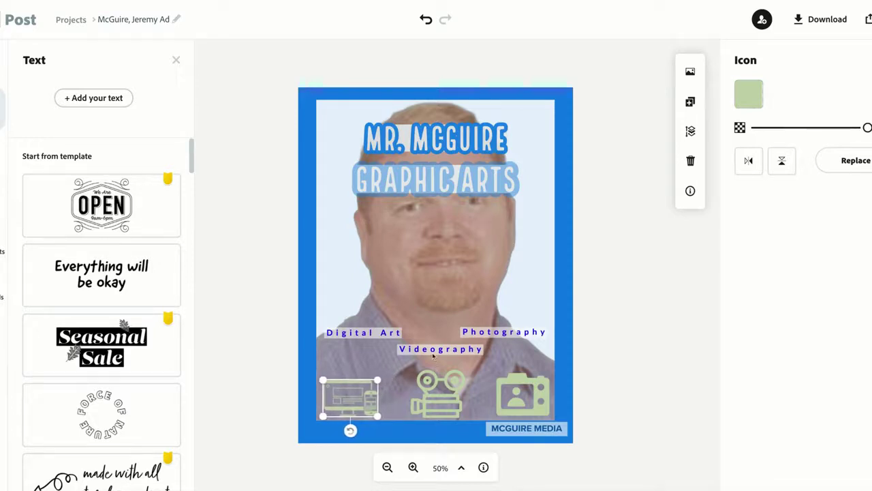
Lower the Videography label so it sits just above the video camera icon
left_click(434, 350)
key("Down")
key("Down")
key("Down")
key("Down")
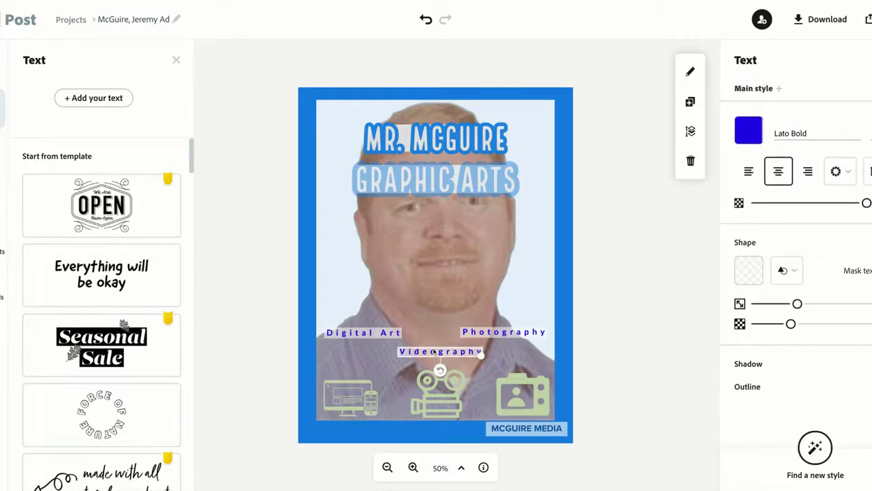
key("Down")
key("Down")
key("Down")
key("Down")
key("Down")
key("Down")
key("Down")
key("Down")
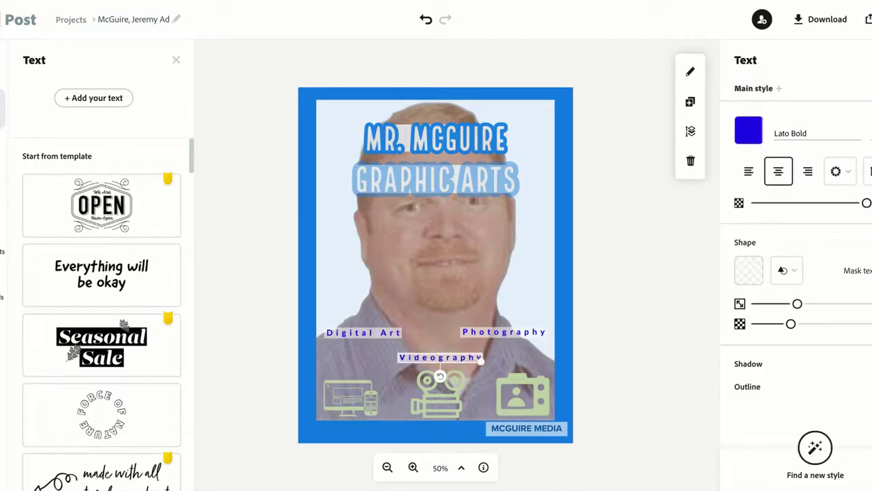
Nudge the Videography label slightly further down so it rests directly on top of the video camera icon
key("Down")
key("Down")
key("Down")
key("Down")
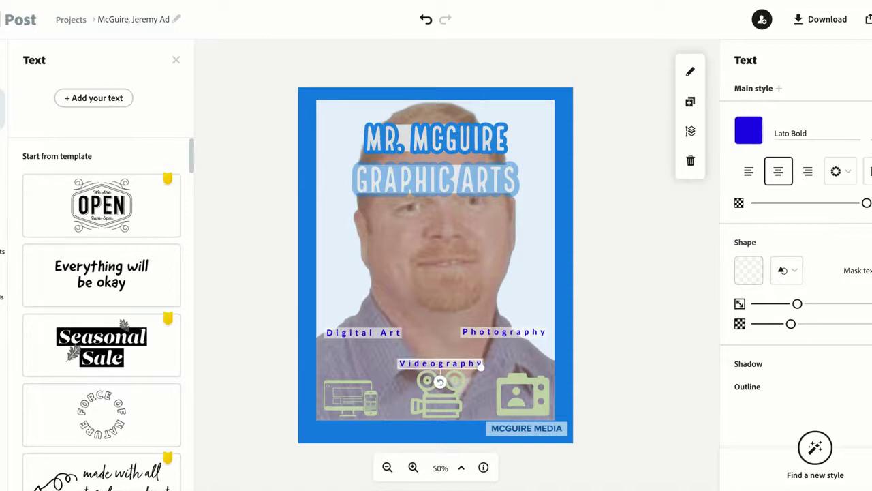
Move the Digital Art label to the photo's left edge and down, slightly above the level of the Videography label
left_click(387, 334)
key("Left")
key("Down")
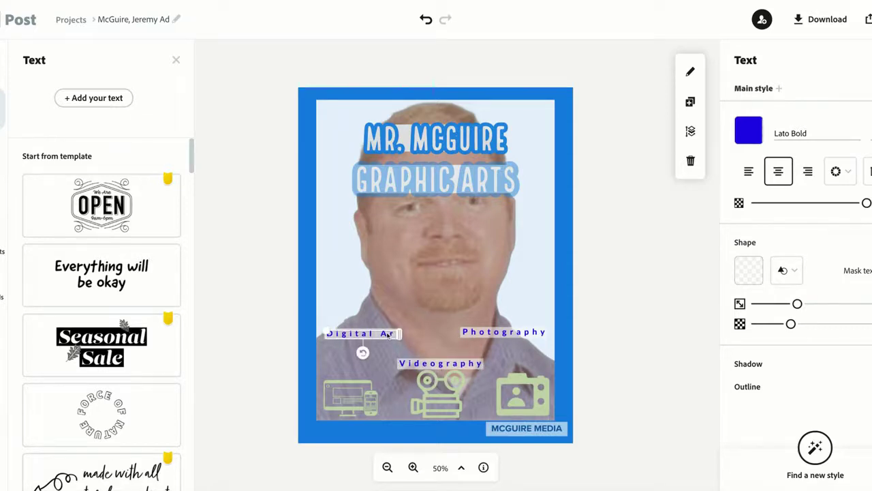
key("Left")
key("Left")
key("Left")
key("Left")
key("Down")
key("Down")
key("Down")
key("Down")
key("Down")
key("Down")
key("Down")
key("Down")
key("Down")
key("Down")
key("Down")
key("Down")
key("Down")
key("Down")
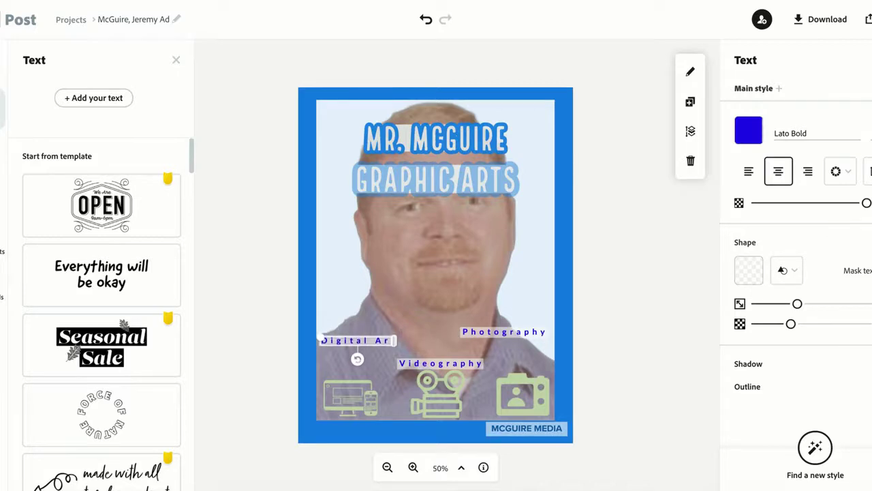
key("Down")
key("Down")
key("Down")
key("Down")
key("Down")
key("Down")
key("Down")
key("Down")
key("Down")
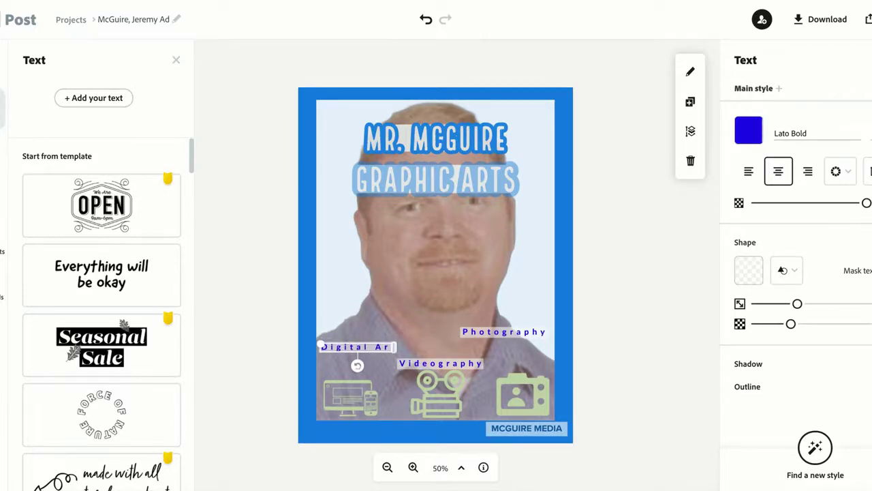
Move the Photography label to the photo's right edge and lower it level with the Digital Art label
left_click(494, 338)
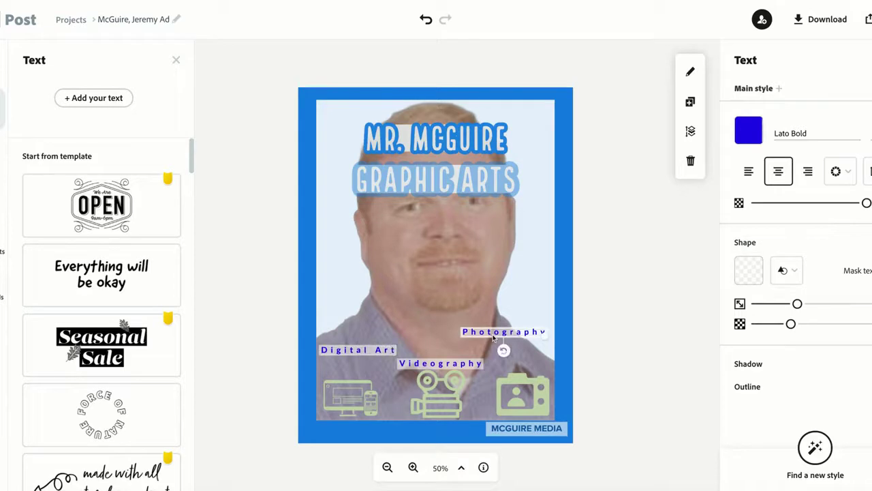
key("Right")
key("Right")
key("Right")
key("Right")
key("Right")
key("Right")
key("Right")
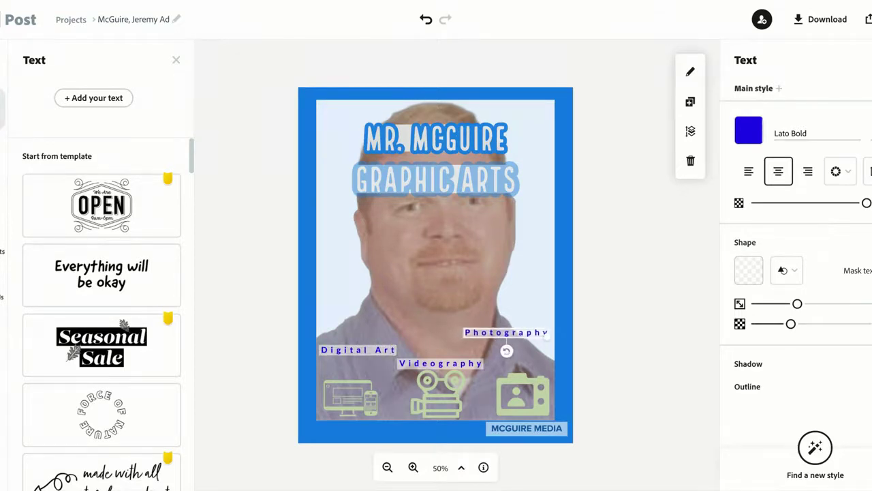
key("Right")
key("Right")
key("Down")
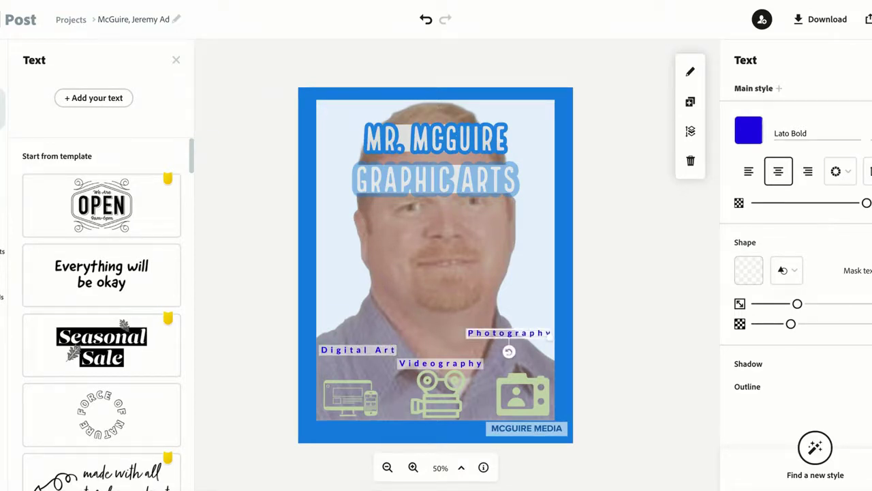
key("Down")
key("Down")
key("Down")
key("Down")
key("Down")
key("Down")
key("Down")
key("Down")
key("Down")
key("Down")
key("Right")
key("Right")
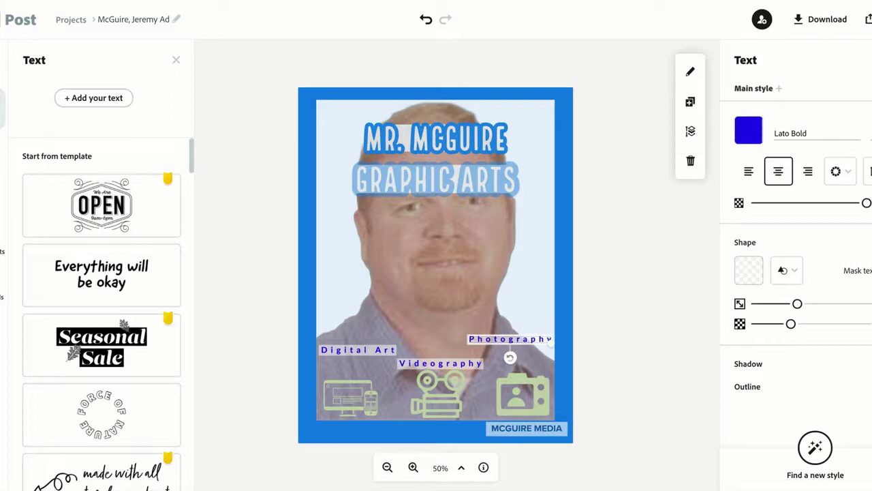
key("Down")
key("Down")
key("Down")
key("Down")
key("Down")
key("Down")
key("Down")
key("Down")
key("Down")
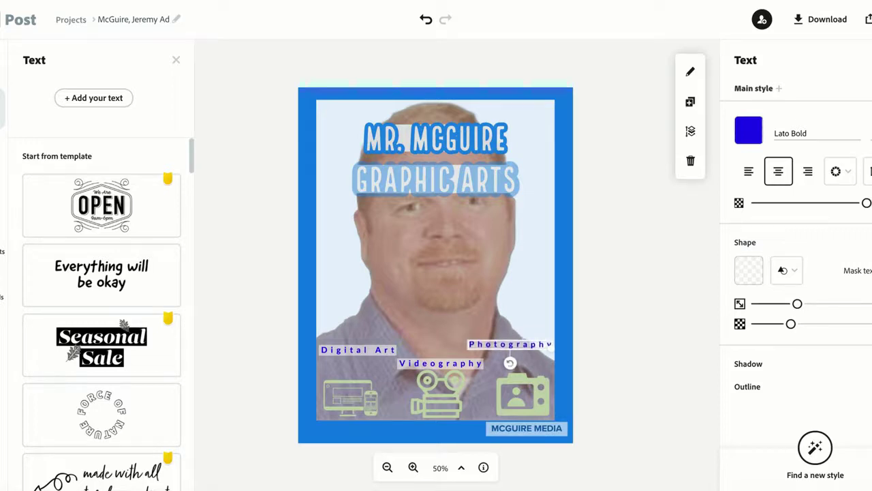
key("Down")
key("Down")
key("Down")
key("Down")
key("Down")
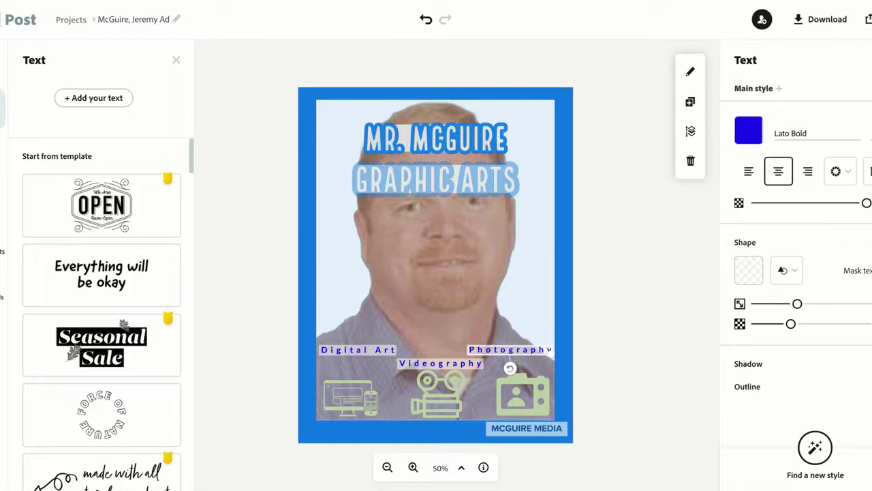